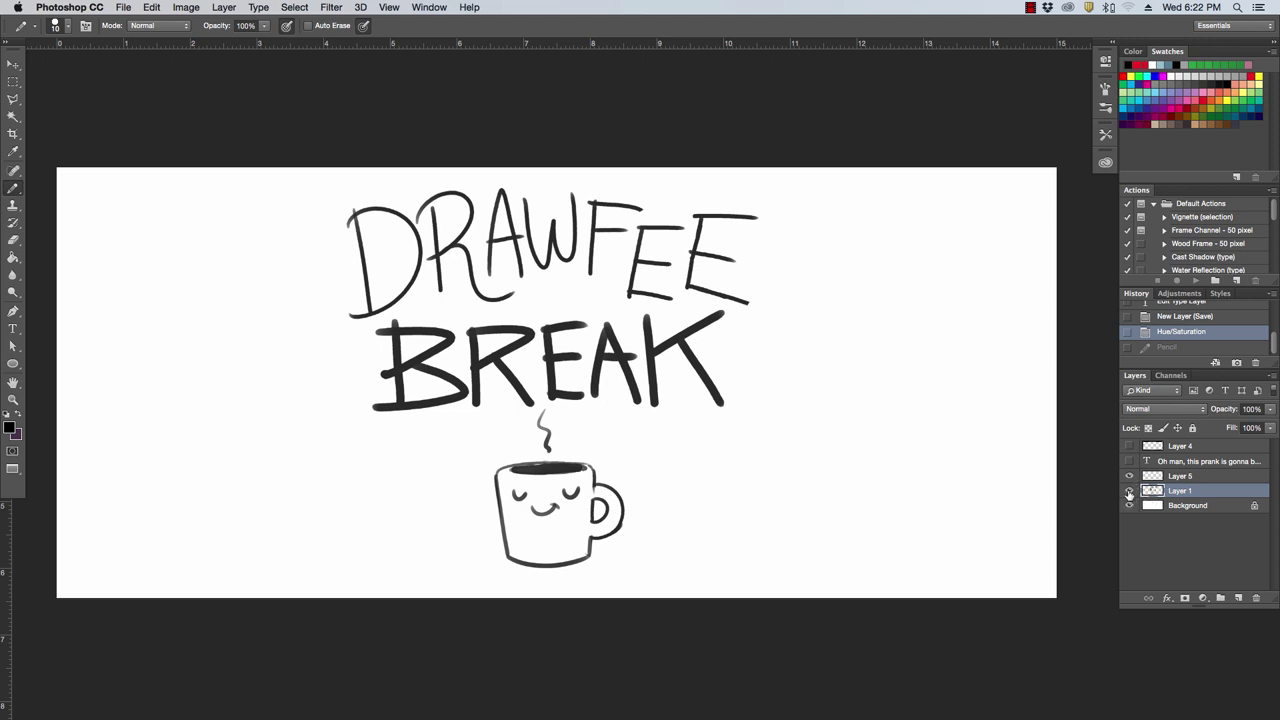
Step: Hide Layer 1's coffee-mug artwork and show Layer 4's three empty panel frames
{"action": "left_click", "coordinate": [1129, 491]}
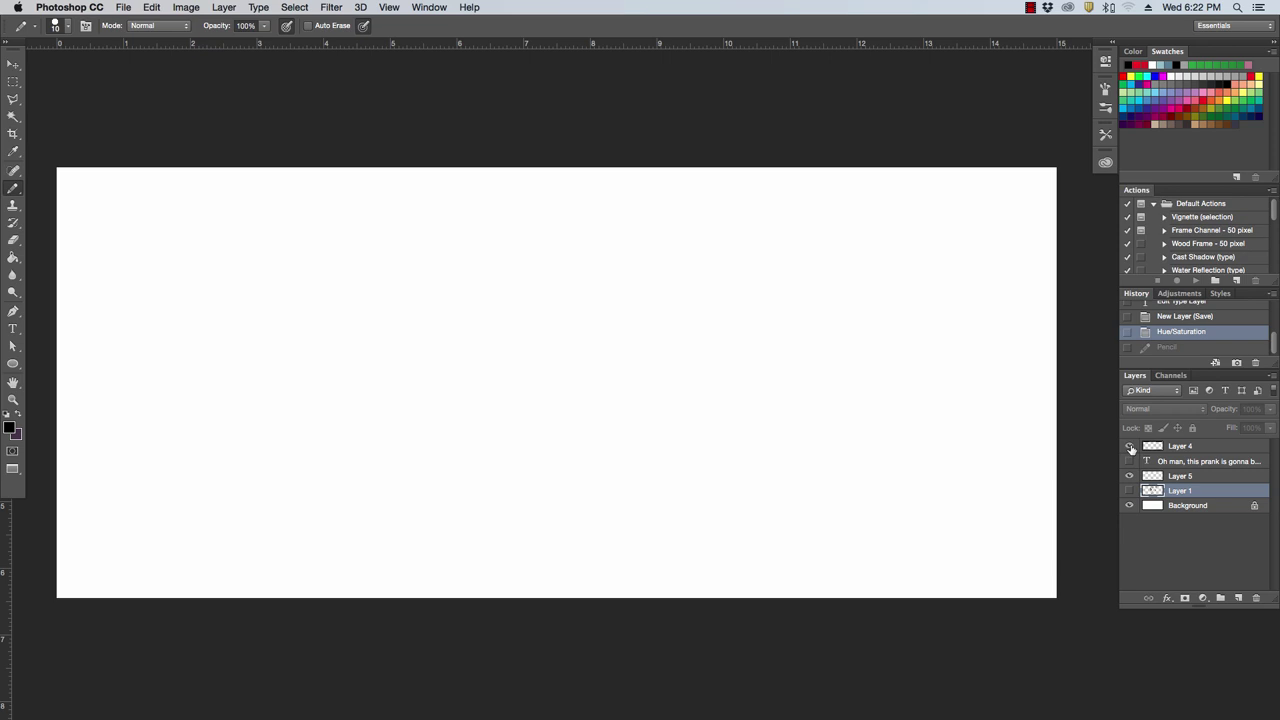
{"action": "left_click", "coordinate": [1129, 446]}
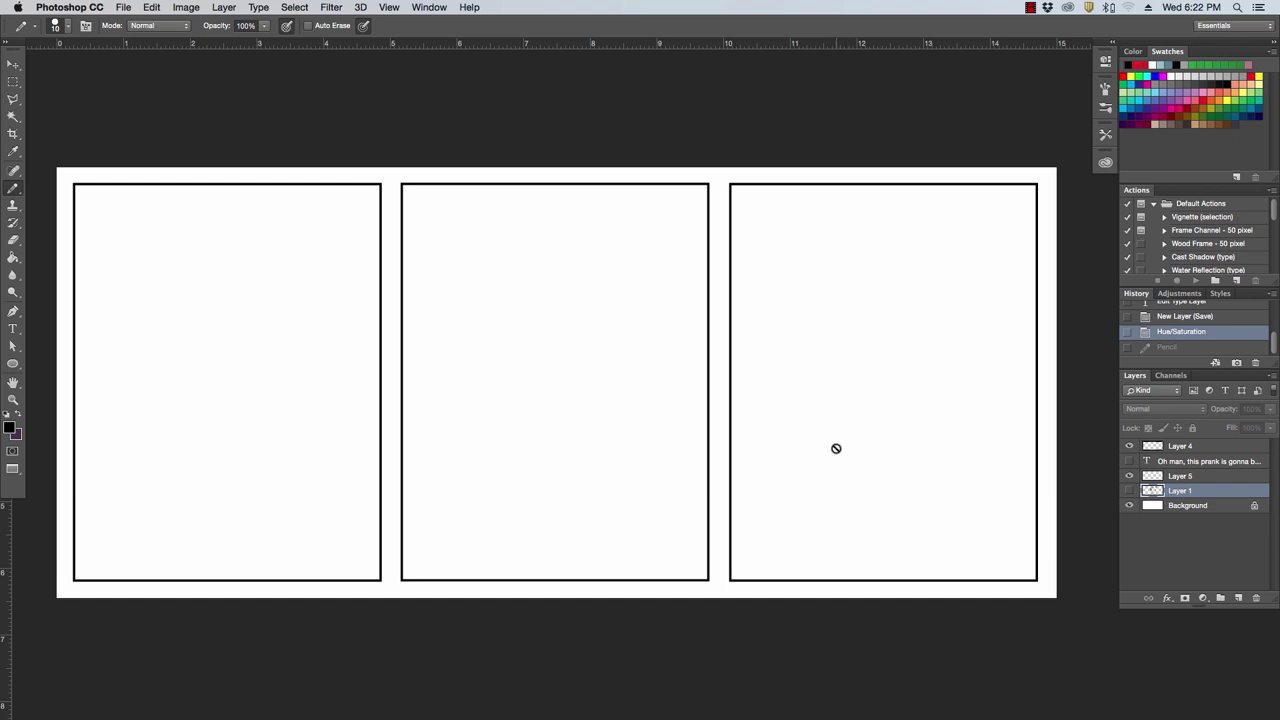
Step: On Layer 5, pencil-sketch the bald man's head, wide eyes, open mouth and beard
{"action": "left_click", "coordinate": [1188, 476]}
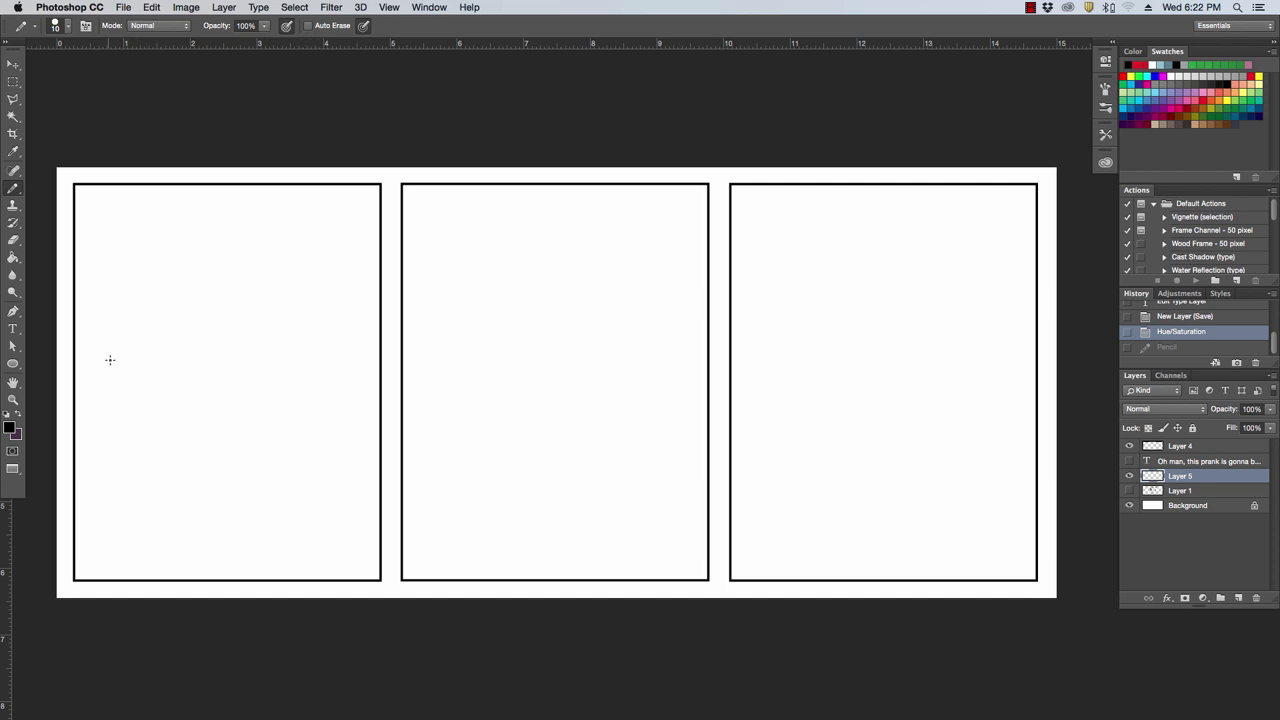
{"action": "mouse_move", "coordinate": [106, 384]}
{"action": "left_mouse_down"}
{"action": "mouse_move", "coordinate": [169, 340]}
{"action": "mouse_move", "coordinate": [120, 363]}
{"action": "mouse_move", "coordinate": [168, 350]}
{"action": "mouse_move", "coordinate": [154, 378]}
{"action": "mouse_move", "coordinate": [119, 351]}
{"action": "mouse_move", "coordinate": [163, 339]}
{"action": "left_mouse_up"}
{"action": "left_click", "coordinate": [157, 361]}
{"action": "left_click", "coordinate": [163, 359]}
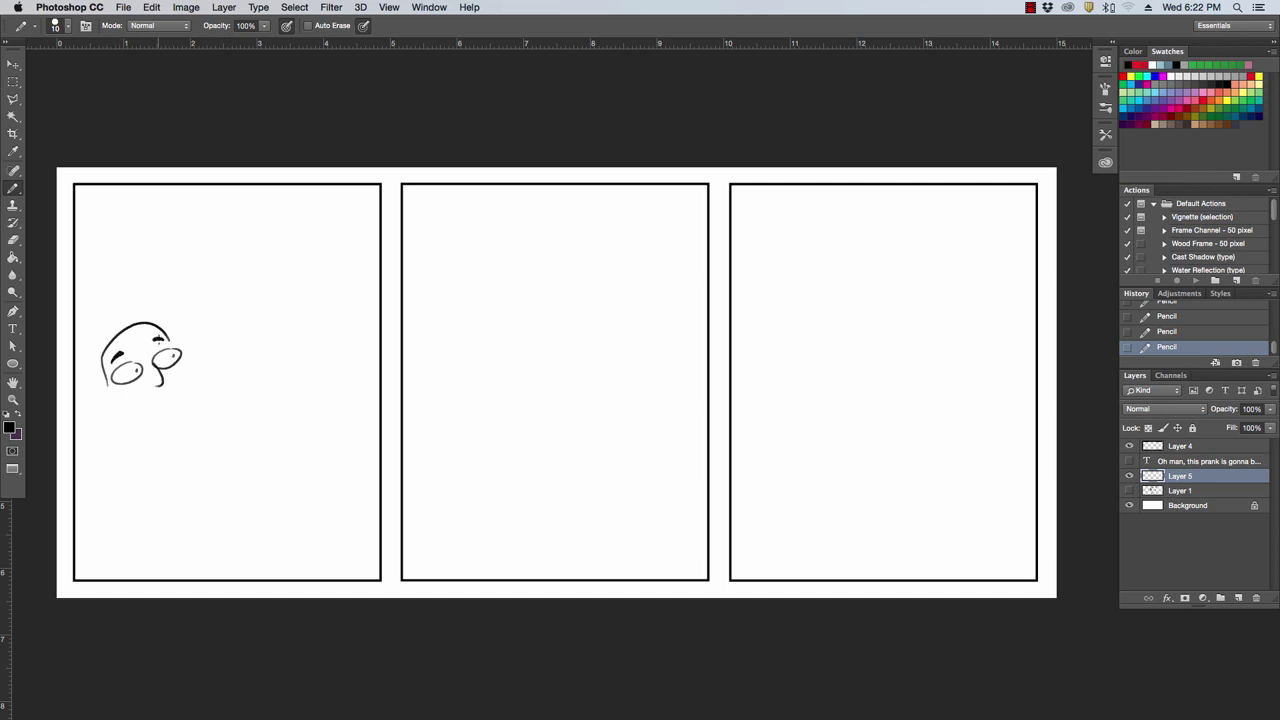
{"action": "left_click_drag", "start_coordinate": [102, 382], "coordinate": [112, 404]}
{"action": "mouse_move", "coordinate": [157, 390]}
{"action": "left_mouse_down"}
{"action": "mouse_move", "coordinate": [138, 403]}
{"action": "mouse_move", "coordinate": [159, 389]}
{"action": "left_mouse_up"}
{"action": "left_click_drag", "start_coordinate": [128, 383], "coordinate": [124, 433]}
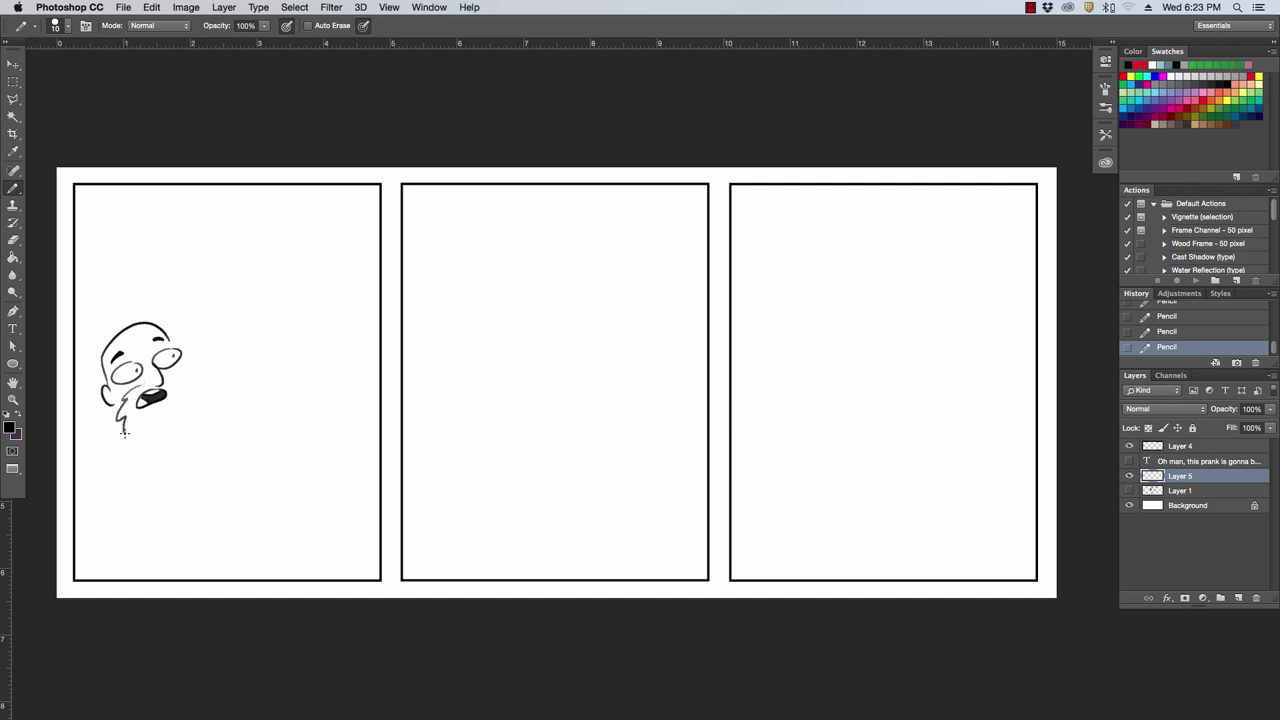
{"action": "left_click_drag", "start_coordinate": [171, 377], "coordinate": [187, 372]}
{"action": "mouse_move", "coordinate": [125, 434]}
{"action": "left_mouse_down"}
{"action": "mouse_move", "coordinate": [180, 424]}
{"action": "mouse_move", "coordinate": [191, 381]}
{"action": "mouse_move", "coordinate": [241, 367]}
{"action": "left_mouse_up"}
Step: Sketch his outstretched arm gripping a flaming, smoking torch, with a post line beside it
{"action": "mouse_move", "coordinate": [194, 404]}
{"action": "left_mouse_down"}
{"action": "mouse_move", "coordinate": [255, 395]}
{"action": "mouse_move", "coordinate": [252, 361]}
{"action": "mouse_move", "coordinate": [266, 381]}
{"action": "mouse_move", "coordinate": [300, 326]}
{"action": "mouse_move", "coordinate": [297, 368]}
{"action": "mouse_move", "coordinate": [305, 318]}
{"action": "mouse_move", "coordinate": [308, 362]}
{"action": "mouse_move", "coordinate": [288, 393]}
{"action": "left_mouse_up"}
{"action": "key", "text": "super+z"}
{"action": "key", "text": "super+z"}
{"action": "key", "text": "super+z"}
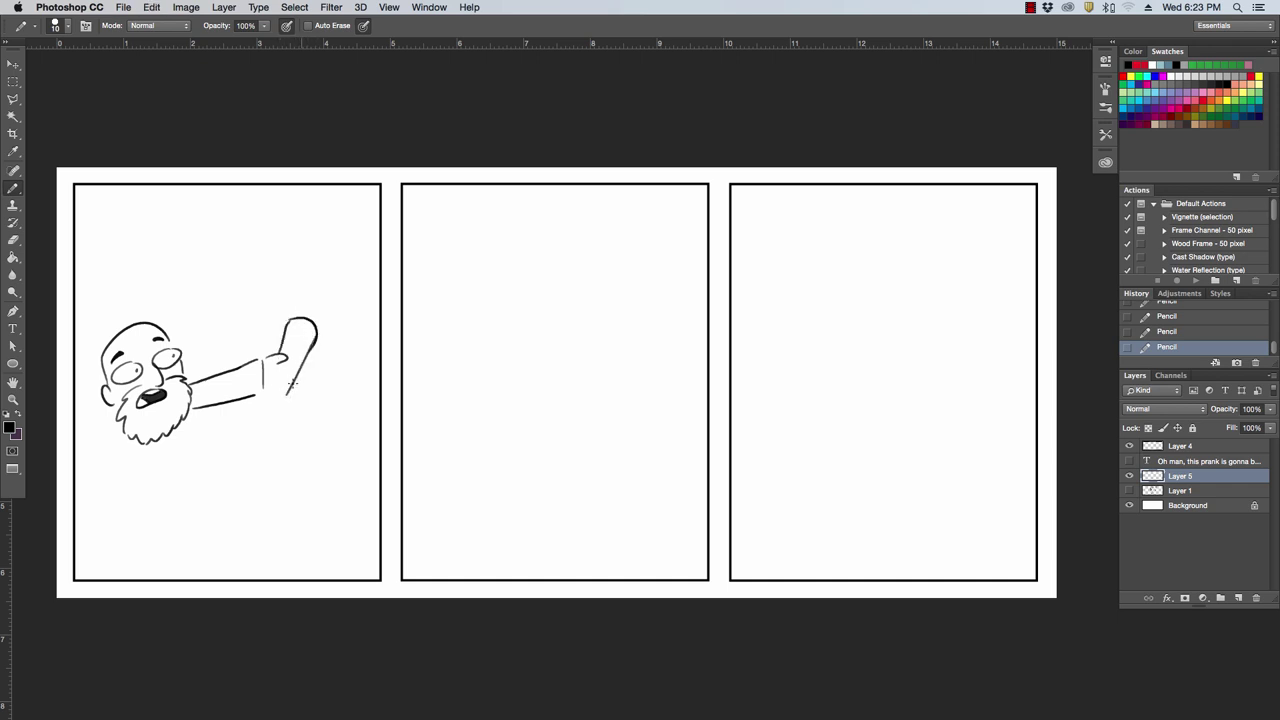
{"action": "key", "text": "e"}
{"action": "mouse_move", "coordinate": [292, 316]}
{"action": "left_mouse_down"}
{"action": "mouse_move", "coordinate": [308, 356]}
{"action": "mouse_move", "coordinate": [295, 400]}
{"action": "left_mouse_up"}
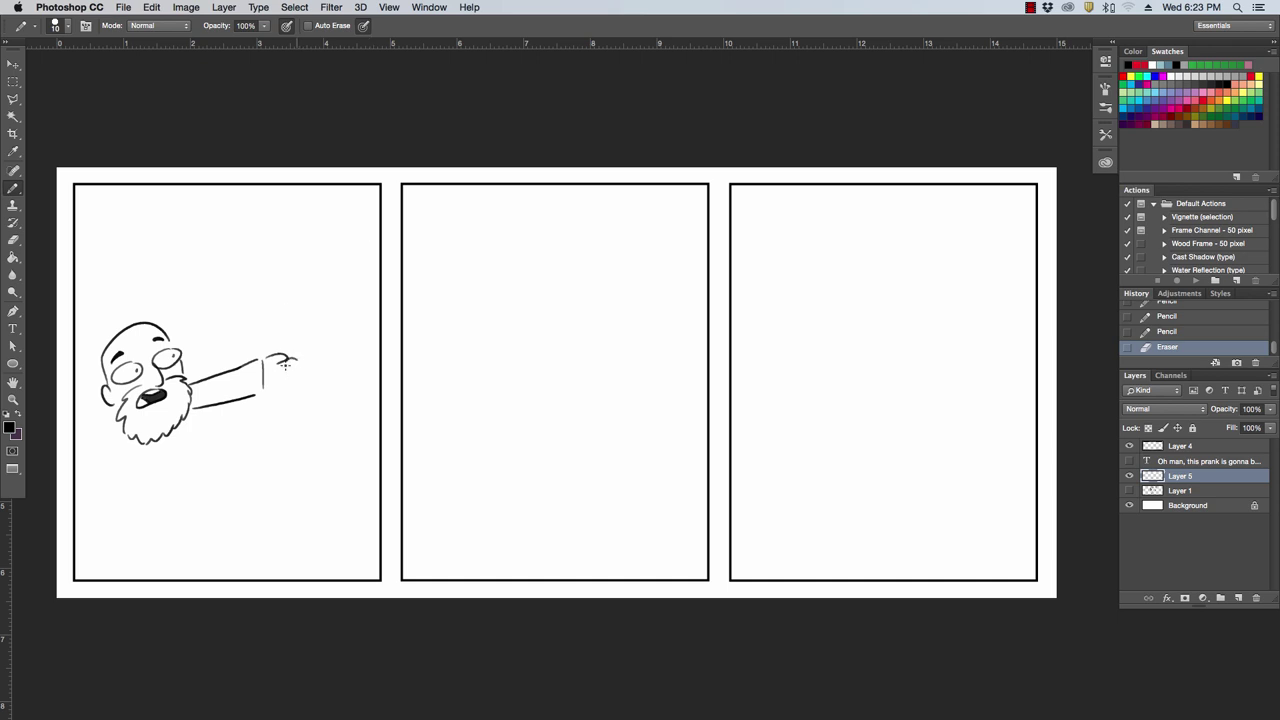
{"action": "mouse_move", "coordinate": [290, 356]}
{"action": "left_mouse_down"}
{"action": "mouse_move", "coordinate": [296, 386]}
{"action": "mouse_move", "coordinate": [270, 404]}
{"action": "mouse_move", "coordinate": [286, 398]}
{"action": "mouse_move", "coordinate": [288, 334]}
{"action": "mouse_move", "coordinate": [296, 360]}
{"action": "mouse_move", "coordinate": [278, 282]}
{"action": "left_mouse_up"}
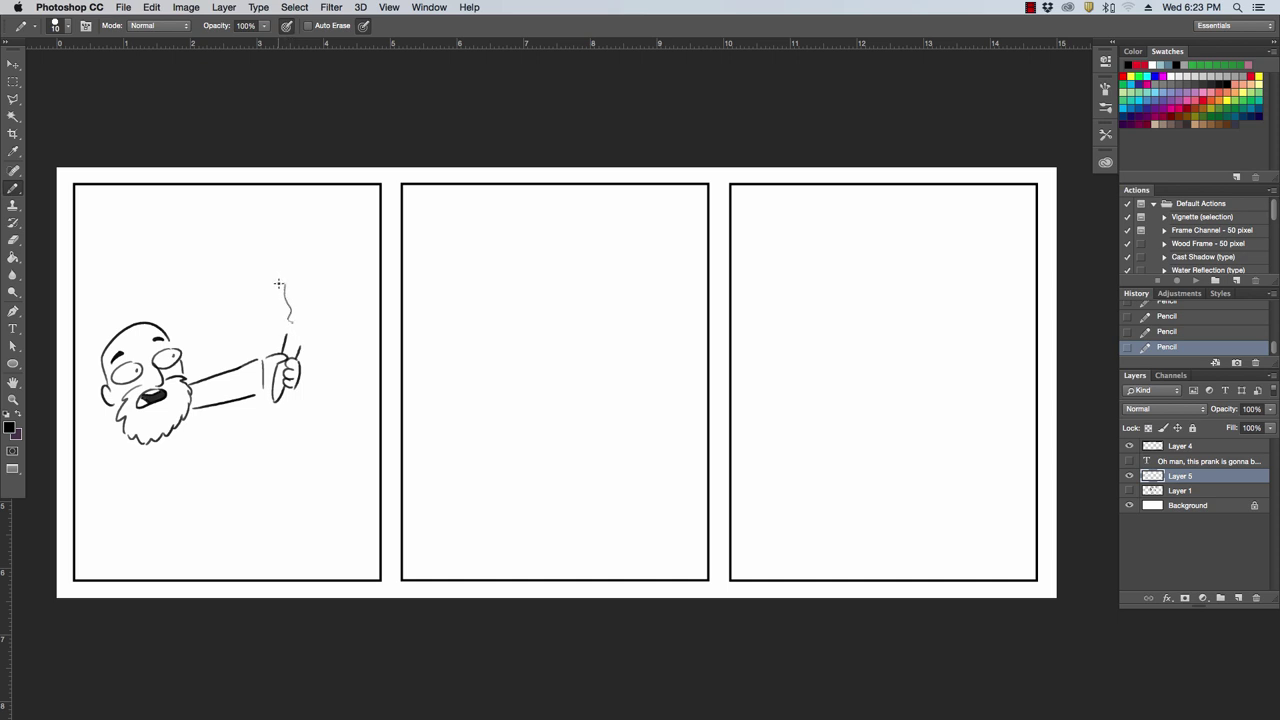
{"action": "key", "text": "ctrl+z"}
{"action": "mouse_move", "coordinate": [284, 334]}
{"action": "left_mouse_down"}
{"action": "mouse_move", "coordinate": [285, 289]}
{"action": "mouse_move", "coordinate": [263, 264]}
{"action": "mouse_move", "coordinate": [313, 284]}
{"action": "left_mouse_up"}
{"action": "left_click_drag", "start_coordinate": [312, 337], "coordinate": [318, 314]}
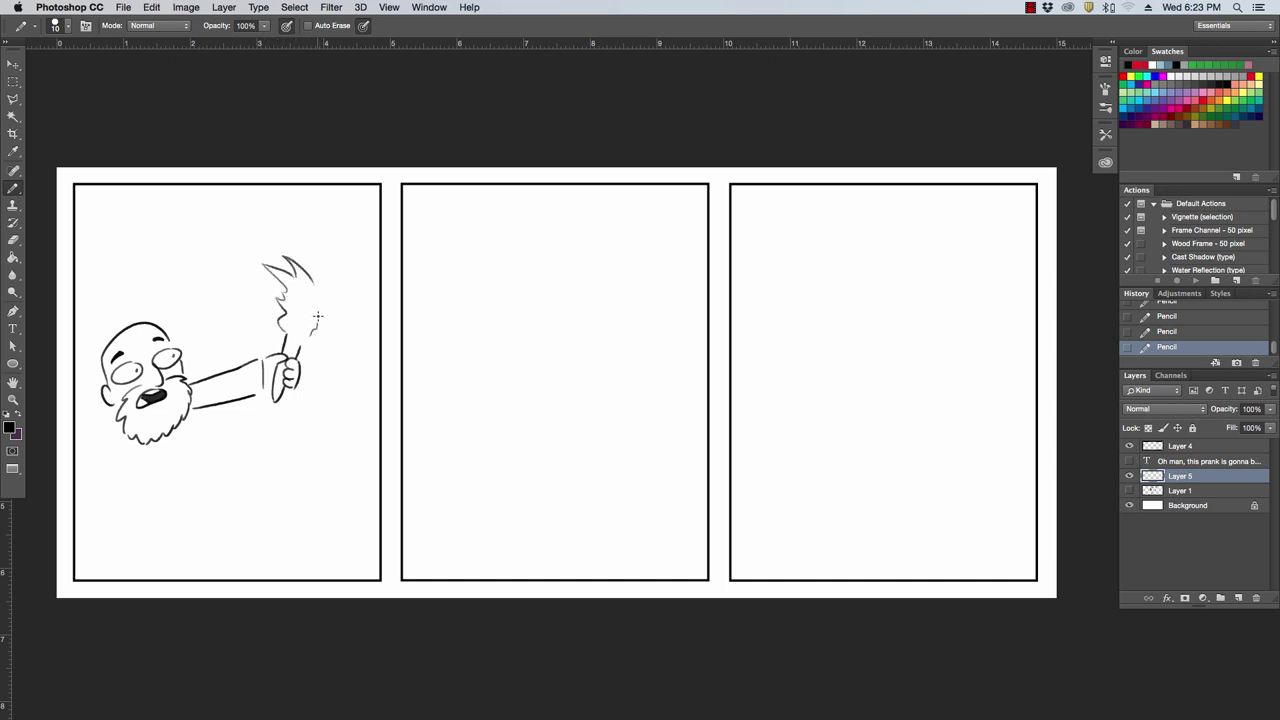
{"action": "left_click_drag", "start_coordinate": [316, 365], "coordinate": [316, 492]}
{"action": "mouse_move", "coordinate": [318, 358]}
{"action": "left_mouse_down"}
{"action": "mouse_move", "coordinate": [368, 357]}
{"action": "mouse_move", "coordinate": [356, 315]}
{"action": "mouse_move", "coordinate": [366, 298]}
{"action": "mouse_move", "coordinate": [376, 310]}
{"action": "left_mouse_up"}
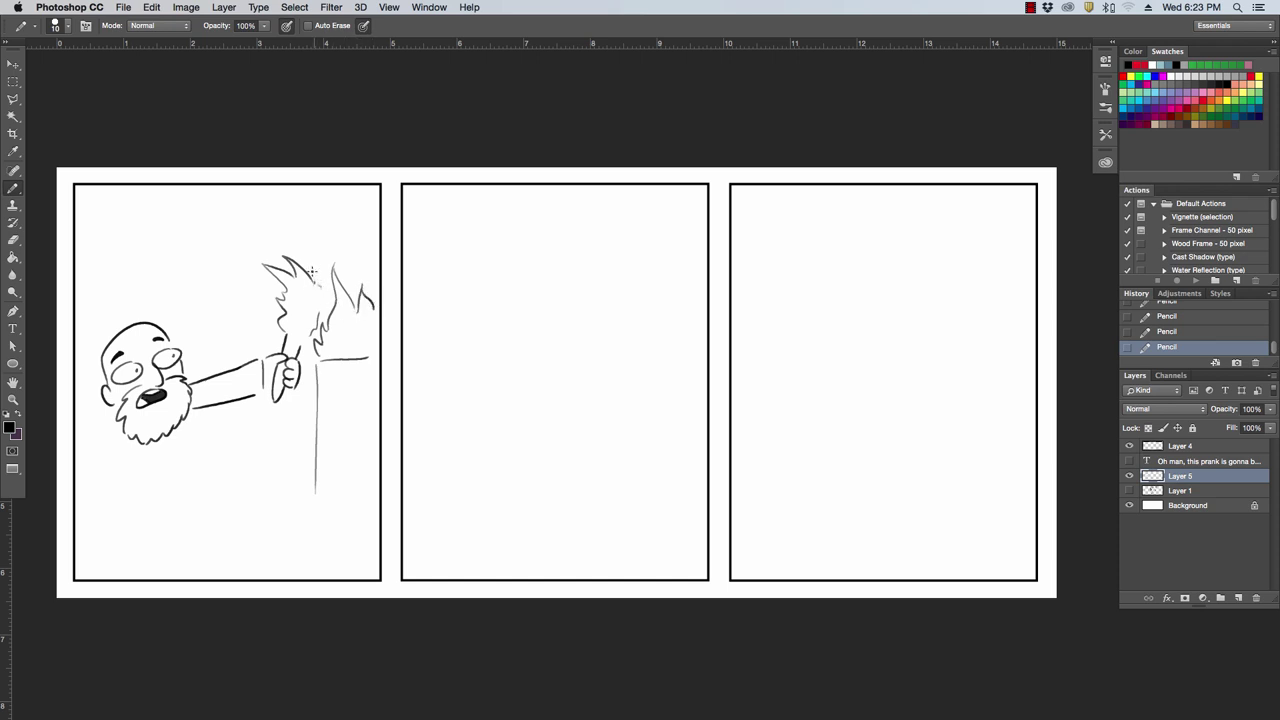
Step: Erase the rough flame above the hand and redraw a cleaner flame outline
{"action": "left_click_drag", "start_coordinate": [312, 272], "coordinate": [326, 313]}
{"action": "mouse_move", "coordinate": [266, 262]}
{"action": "left_mouse_down"}
{"action": "mouse_move", "coordinate": [314, 339]}
{"action": "mouse_move", "coordinate": [322, 326]}
{"action": "mouse_move", "coordinate": [280, 272]}
{"action": "mouse_move", "coordinate": [320, 308]}
{"action": "left_mouse_up"}
{"action": "left_click_drag", "start_coordinate": [272, 262], "coordinate": [290, 307]}
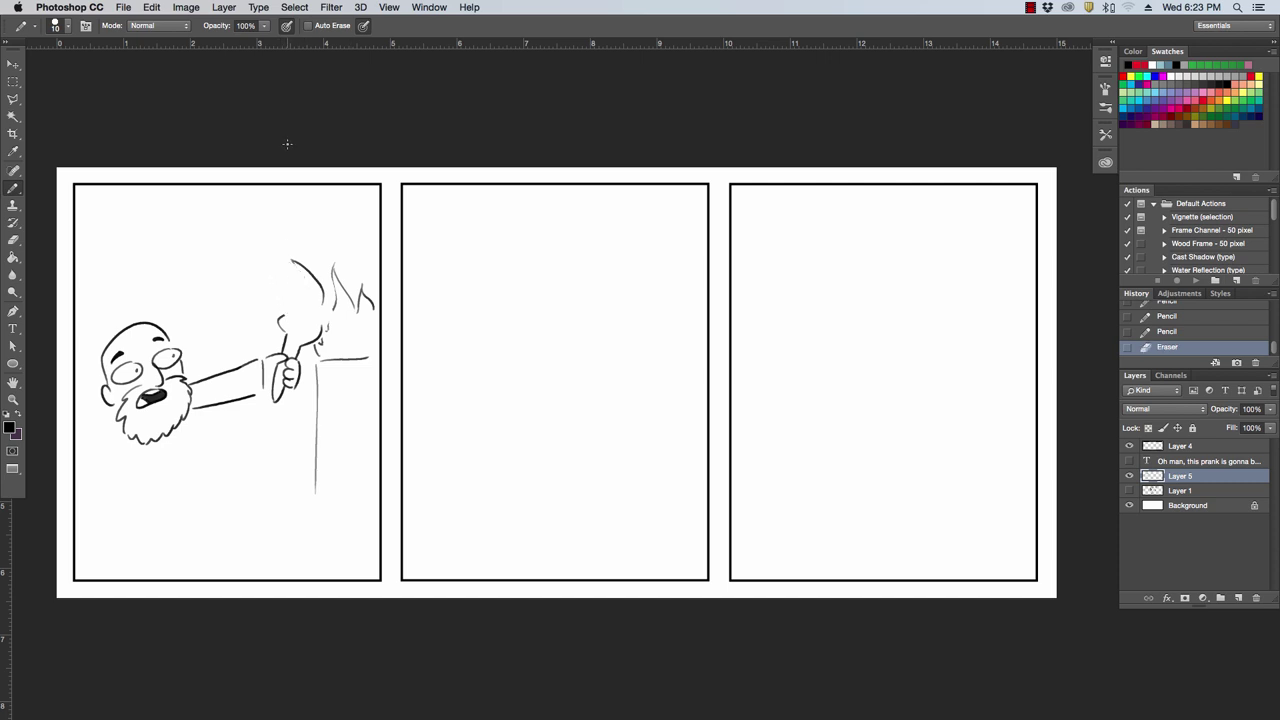
{"action": "left_click_drag", "start_coordinate": [286, 301], "coordinate": [298, 317]}
{"action": "mouse_move", "coordinate": [291, 267]}
{"action": "left_mouse_down"}
{"action": "mouse_move", "coordinate": [289, 301]}
{"action": "mouse_move", "coordinate": [295, 255]}
{"action": "mouse_move", "coordinate": [325, 299]}
{"action": "mouse_move", "coordinate": [309, 321]}
{"action": "mouse_move", "coordinate": [292, 316]}
{"action": "mouse_move", "coordinate": [308, 338]}
{"action": "mouse_move", "coordinate": [304, 266]}
{"action": "mouse_move", "coordinate": [330, 330]}
{"action": "mouse_move", "coordinate": [304, 350]}
{"action": "mouse_move", "coordinate": [290, 341]}
{"action": "left_mouse_up"}
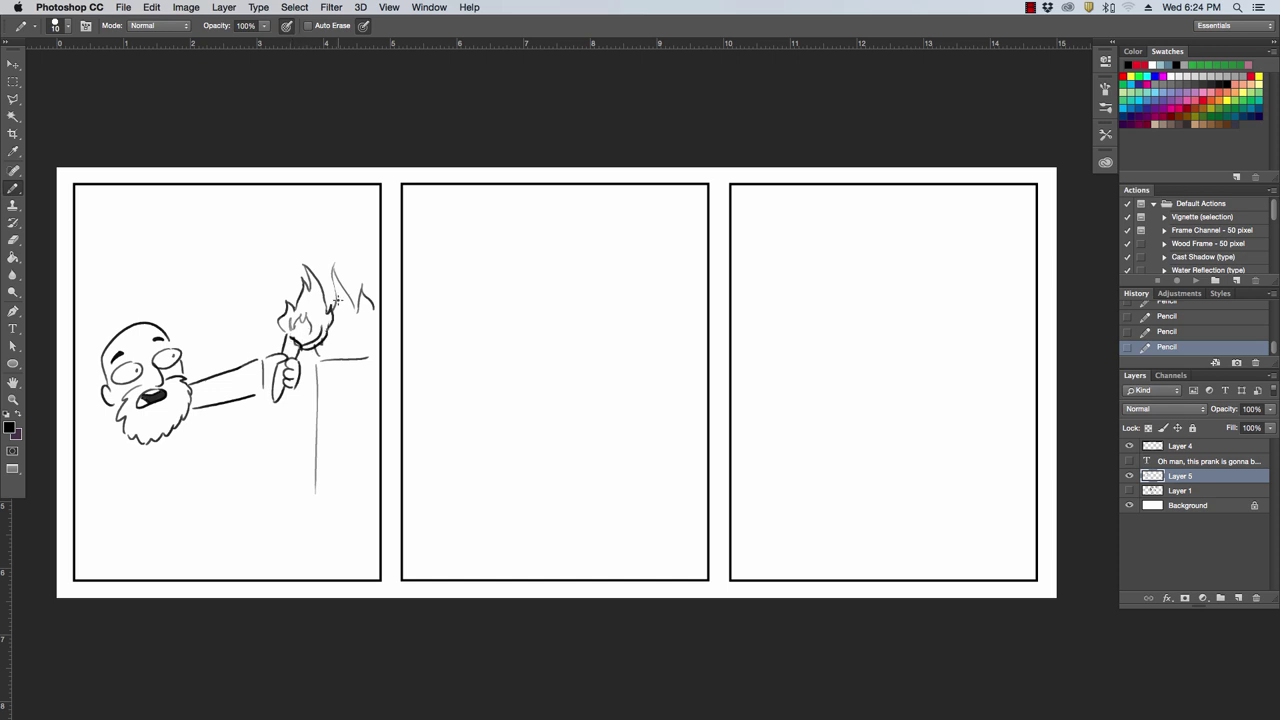
Step: Sketch the man's robed torso with belt, hanging robe lines and lower arm
{"action": "mouse_move", "coordinate": [80, 462]}
{"action": "left_mouse_down"}
{"action": "mouse_move", "coordinate": [118, 420]}
{"action": "mouse_move", "coordinate": [99, 474]}
{"action": "left_mouse_up"}
{"action": "left_click_drag", "start_coordinate": [186, 418], "coordinate": [185, 486]}
{"action": "mouse_move", "coordinate": [120, 444]}
{"action": "left_mouse_down"}
{"action": "mouse_move", "coordinate": [118, 516]}
{"action": "mouse_move", "coordinate": [185, 483]}
{"action": "mouse_move", "coordinate": [130, 488]}
{"action": "mouse_move", "coordinate": [186, 482]}
{"action": "mouse_move", "coordinate": [186, 528]}
{"action": "left_mouse_up"}
{"action": "mouse_move", "coordinate": [117, 502]}
{"action": "left_mouse_down"}
{"action": "mouse_move", "coordinate": [114, 546]}
{"action": "mouse_move", "coordinate": [183, 540]}
{"action": "mouse_move", "coordinate": [106, 579]}
{"action": "left_mouse_up"}
{"action": "mouse_move", "coordinate": [137, 546]}
{"action": "left_mouse_down"}
{"action": "mouse_move", "coordinate": [132, 579]}
{"action": "mouse_move", "coordinate": [164, 585]}
{"action": "left_mouse_up"}
{"action": "mouse_move", "coordinate": [186, 541]}
{"action": "left_mouse_down"}
{"action": "mouse_move", "coordinate": [190, 578]}
{"action": "mouse_move", "coordinate": [190, 508]}
{"action": "left_mouse_up"}
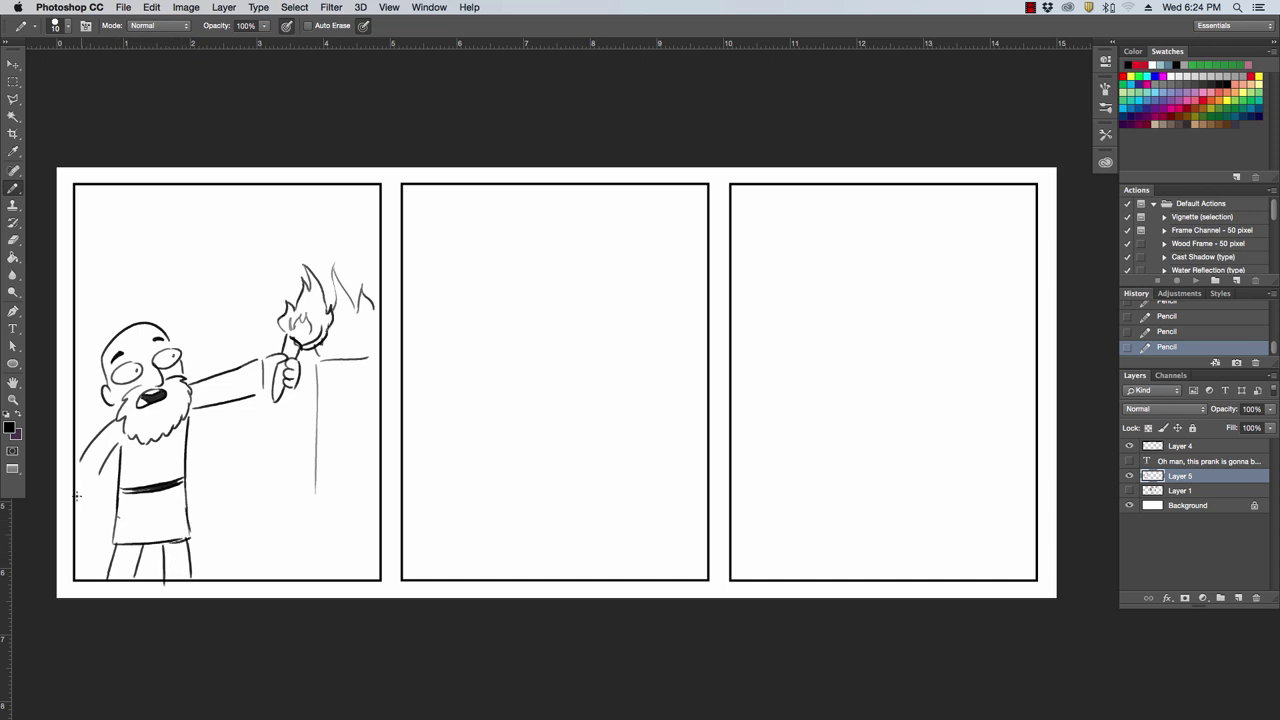
{"action": "mouse_move", "coordinate": [102, 470]}
{"action": "left_mouse_down"}
{"action": "mouse_move", "coordinate": [96, 508]}
{"action": "mouse_move", "coordinate": [76, 522]}
{"action": "left_mouse_up"}
Step: Draw the beacon post's left and right edges beside the man, erasing stray lines
{"action": "left_click_drag", "start_coordinate": [306, 366], "coordinate": [328, 545]}
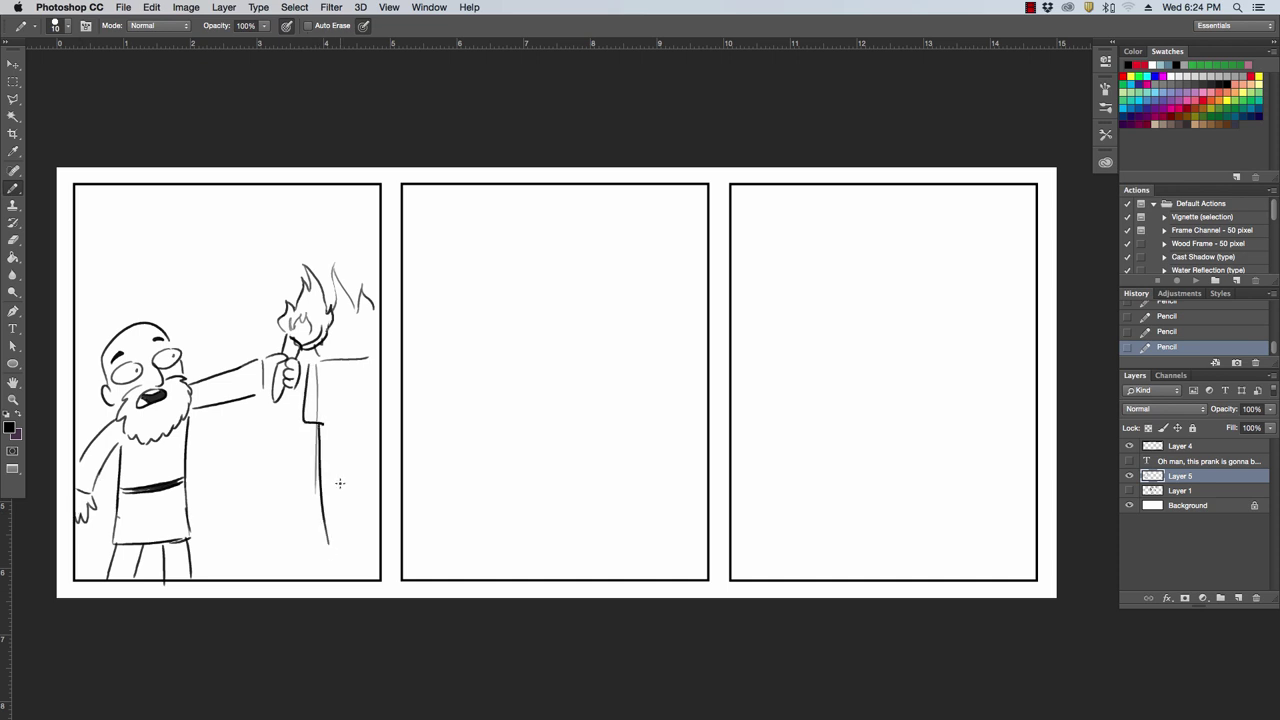
{"action": "key", "text": "e"}
{"action": "left_click_drag", "start_coordinate": [318, 362], "coordinate": [321, 540]}
{"action": "left_click_drag", "start_coordinate": [306, 350], "coordinate": [312, 420]}
{"action": "key", "text": "e"}
{"action": "left_click_drag", "start_coordinate": [311, 358], "coordinate": [309, 420]}
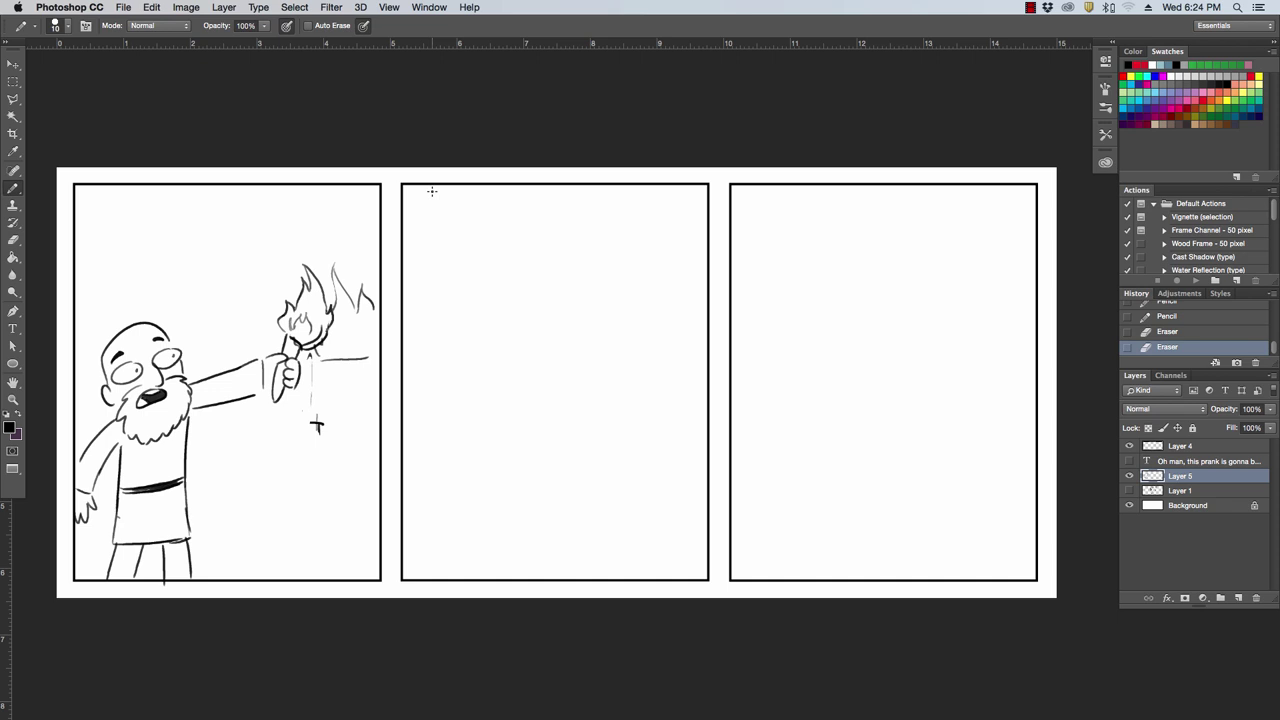
{"action": "mouse_move", "coordinate": [307, 352]}
{"action": "left_mouse_down"}
{"action": "mouse_move", "coordinate": [310, 432]}
{"action": "mouse_move", "coordinate": [339, 424]}
{"action": "left_mouse_up"}
{"action": "mouse_move", "coordinate": [342, 348]}
{"action": "left_mouse_down"}
{"action": "mouse_move", "coordinate": [338, 428]}
{"action": "mouse_move", "coordinate": [344, 400]}
{"action": "left_mouse_up"}
{"action": "left_click_drag", "start_coordinate": [348, 350], "coordinate": [347, 386]}
{"action": "mouse_move", "coordinate": [344, 372]}
{"action": "left_mouse_down"}
{"action": "mouse_move", "coordinate": [327, 350]}
{"action": "mouse_move", "coordinate": [318, 362]}
{"action": "mouse_move", "coordinate": [368, 416]}
{"action": "left_mouse_up"}
{"action": "mouse_move", "coordinate": [366, 348]}
{"action": "left_mouse_down"}
{"action": "mouse_move", "coordinate": [368, 430]}
{"action": "mouse_move", "coordinate": [376, 416]}
{"action": "left_mouse_up"}
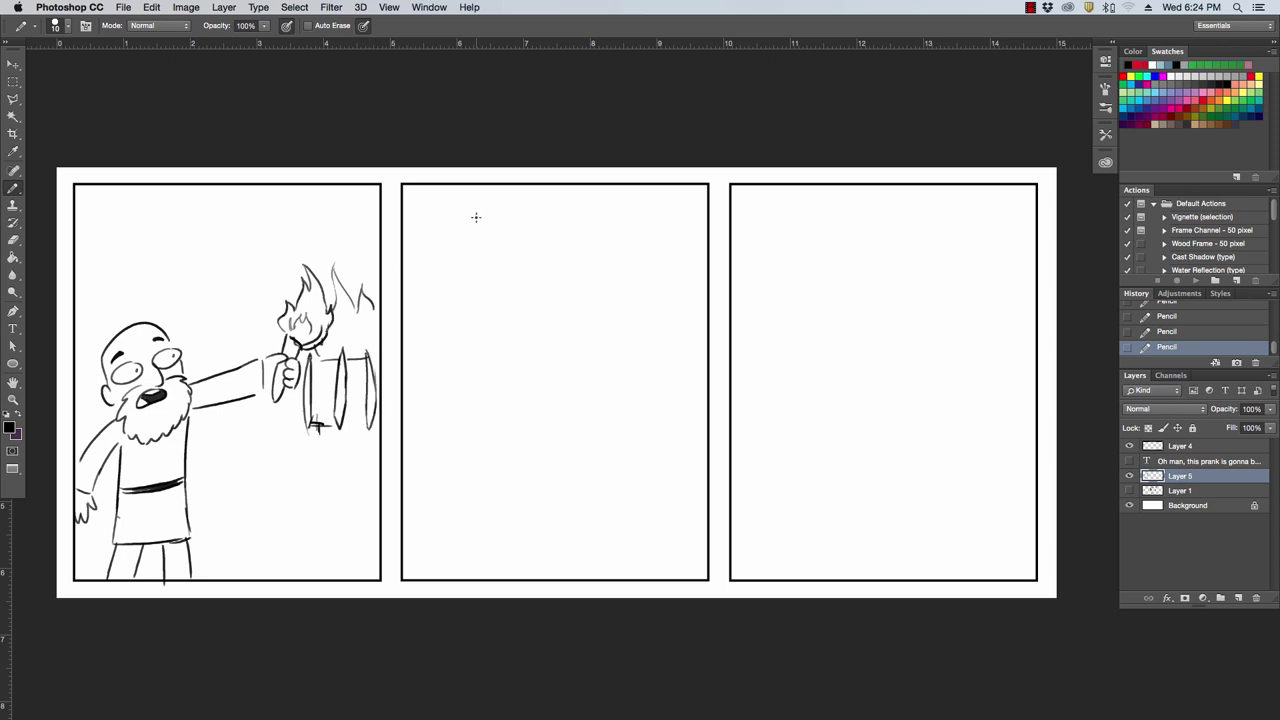
{"action": "left_click_drag", "start_coordinate": [370, 350], "coordinate": [376, 392]}
Step: Add bigger beacon flames and rising smoke, and extend the post down the panel
{"action": "mouse_move", "coordinate": [340, 312]}
{"action": "left_mouse_down"}
{"action": "mouse_move", "coordinate": [356, 336]}
{"action": "mouse_move", "coordinate": [371, 329]}
{"action": "left_mouse_up"}
{"action": "left_click_drag", "start_coordinate": [321, 262], "coordinate": [301, 198]}
{"action": "mouse_move", "coordinate": [318, 428]}
{"action": "left_mouse_down"}
{"action": "mouse_move", "coordinate": [337, 468]}
{"action": "mouse_move", "coordinate": [343, 552]}
{"action": "left_mouse_up"}
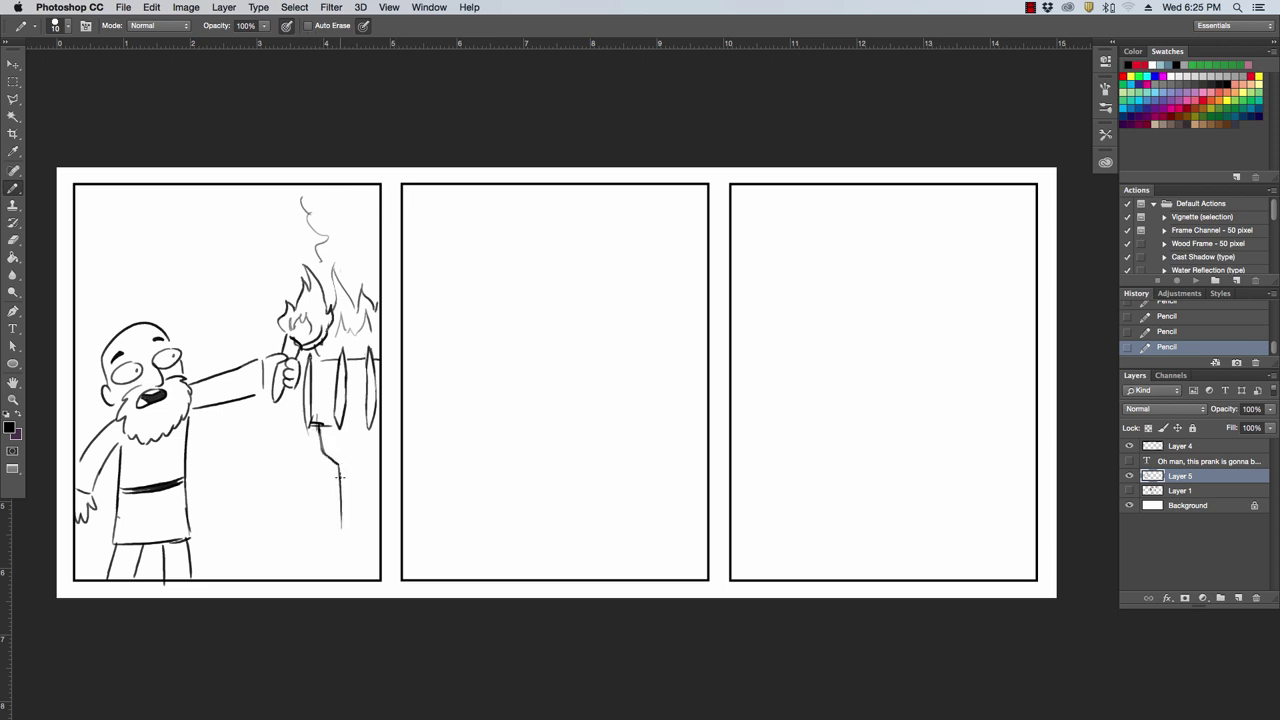
{"action": "left_click_drag", "start_coordinate": [341, 470], "coordinate": [344, 560]}
{"action": "left_click_drag", "start_coordinate": [339, 508], "coordinate": [339, 578]}
{"action": "mouse_move", "coordinate": [322, 293]}
{"action": "left_mouse_down"}
{"action": "mouse_move", "coordinate": [337, 240]}
{"action": "mouse_move", "coordinate": [366, 246]}
{"action": "left_mouse_up"}
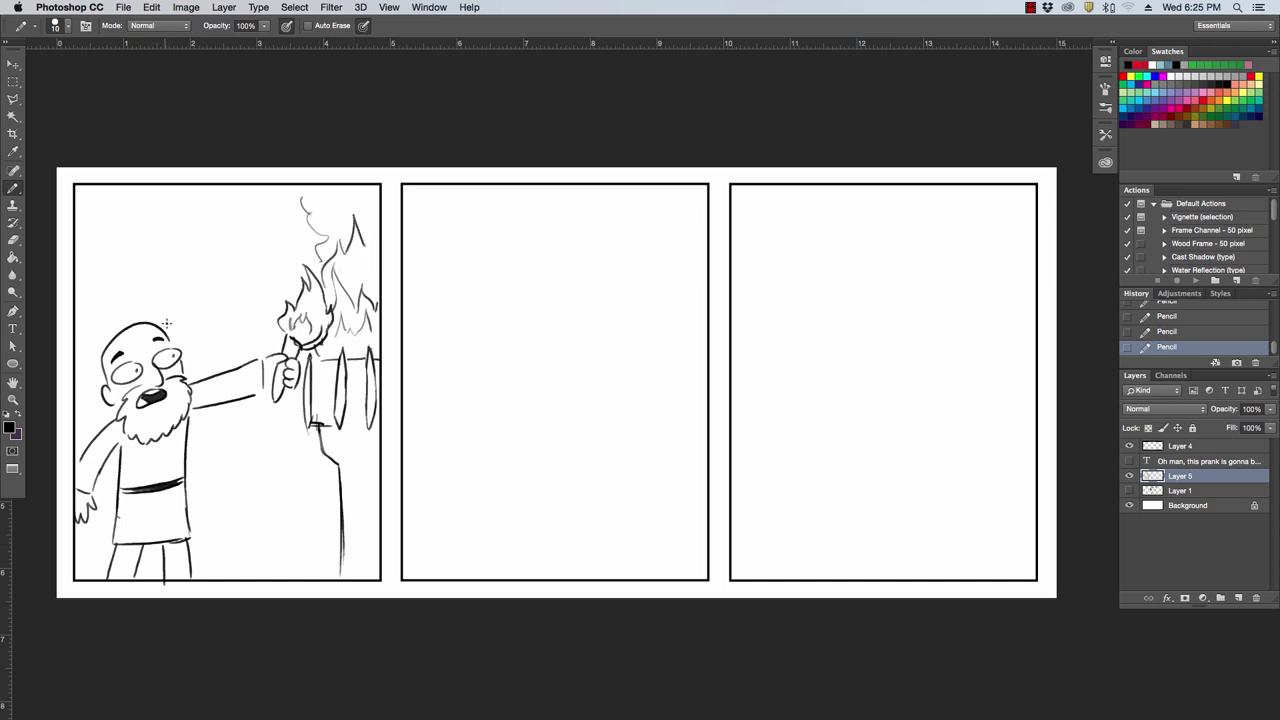
{"action": "left_click_drag", "start_coordinate": [172, 312], "coordinate": [188, 297]}
Step: Draw the speech balloon's curved outline up to the top of the first panel
{"action": "mouse_move", "coordinate": [78, 282]}
{"action": "left_mouse_down"}
{"action": "mouse_move", "coordinate": [160, 298]}
{"action": "mouse_move", "coordinate": [303, 276]}
{"action": "left_mouse_up"}
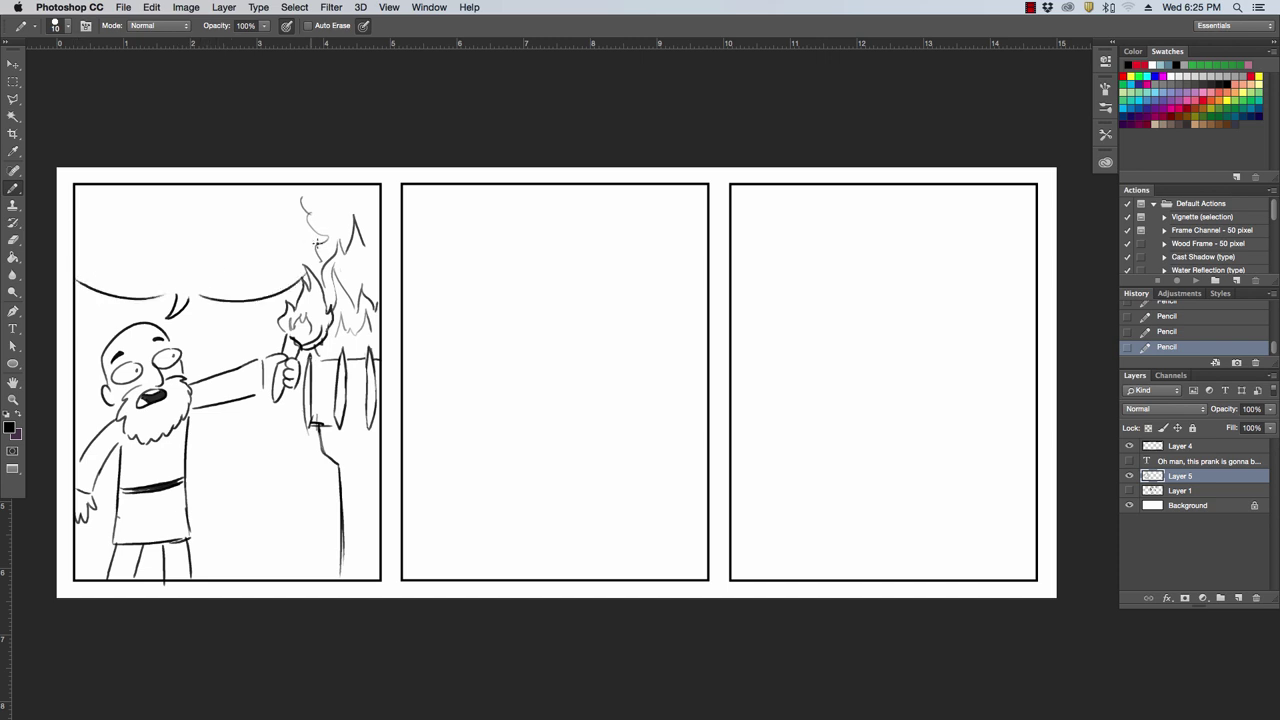
{"action": "key", "text": "ctrl+z"}
{"action": "left_click_drag", "start_coordinate": [182, 296], "coordinate": [281, 240]}
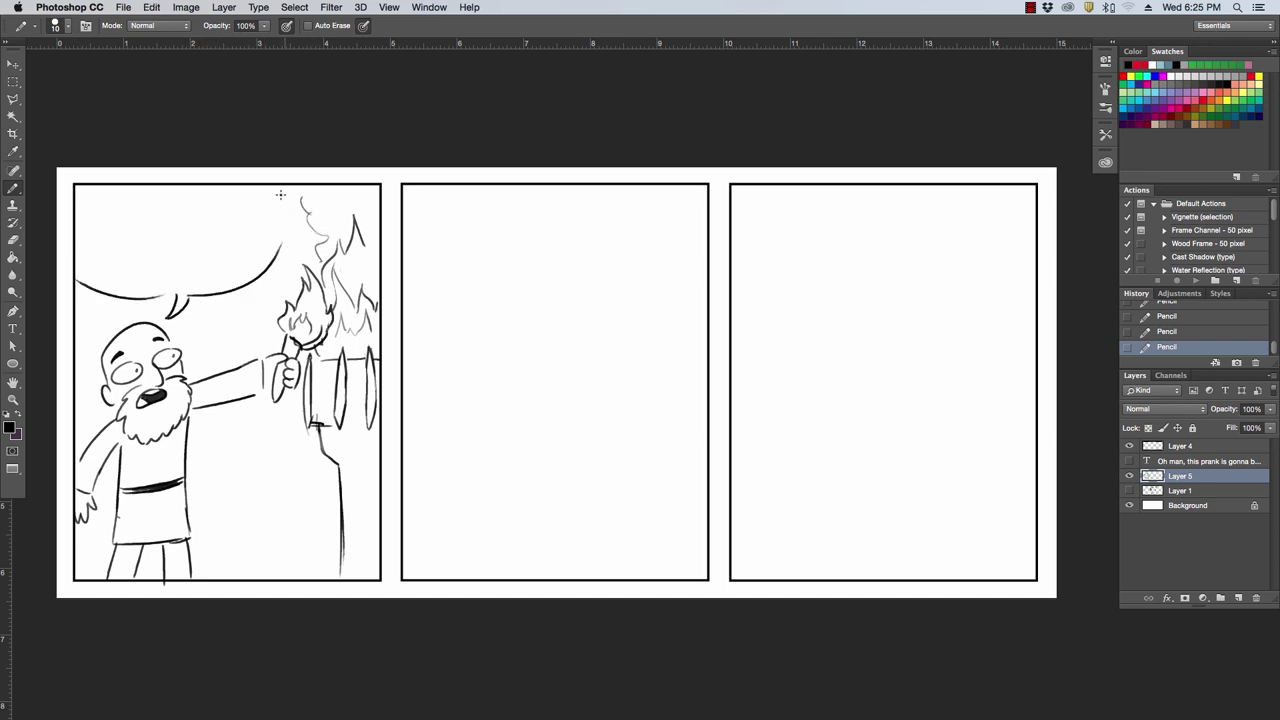
{"action": "left_click_drag", "start_coordinate": [286, 186], "coordinate": [282, 240]}
Step: Add hair to the man's head and ragged cuffs to both sleeves
{"action": "mouse_move", "coordinate": [90, 366]}
{"action": "left_mouse_down"}
{"action": "mouse_move", "coordinate": [124, 312]}
{"action": "mouse_move", "coordinate": [147, 306]}
{"action": "mouse_move", "coordinate": [157, 324]}
{"action": "left_mouse_up"}
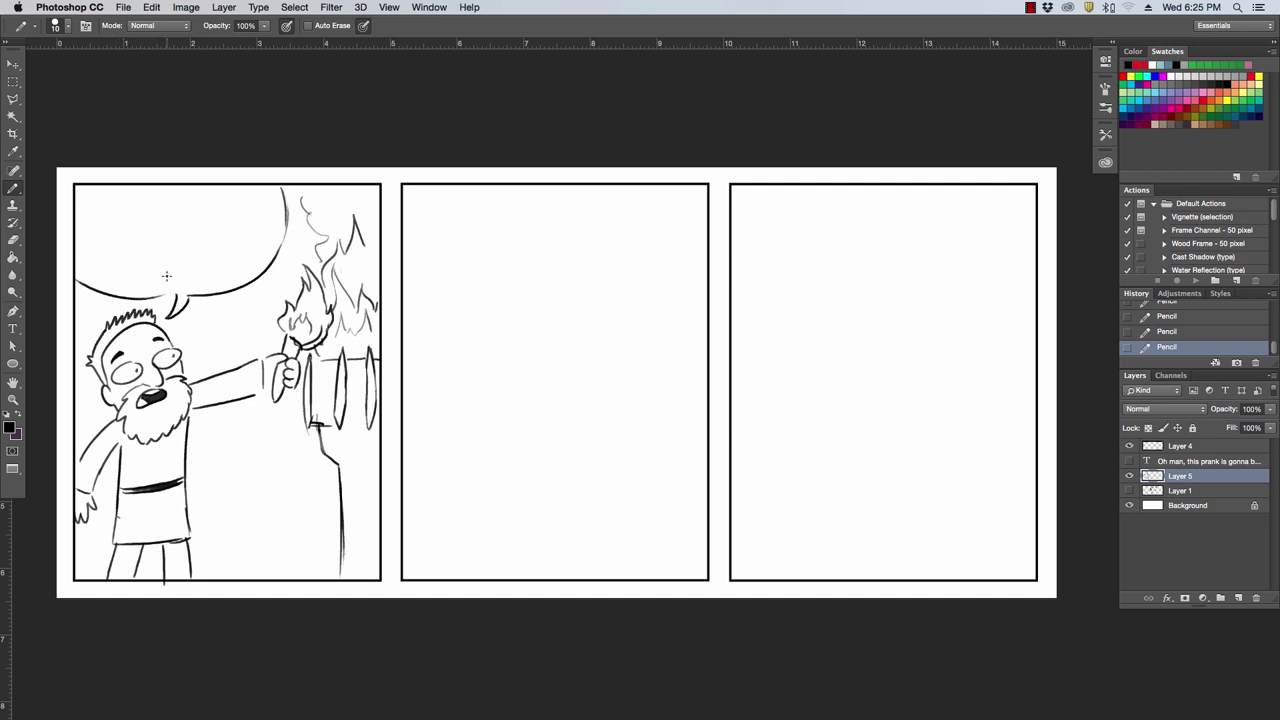
{"action": "key", "text": "e"}
{"action": "mouse_move", "coordinate": [139, 323]}
{"action": "left_mouse_down"}
{"action": "mouse_move", "coordinate": [115, 326]}
{"action": "mouse_move", "coordinate": [155, 313]}
{"action": "mouse_move", "coordinate": [108, 324]}
{"action": "mouse_move", "coordinate": [150, 309]}
{"action": "mouse_move", "coordinate": [158, 322]}
{"action": "left_mouse_up"}
{"action": "left_click_drag", "start_coordinate": [78, 472], "coordinate": [99, 437]}
{"action": "mouse_move", "coordinate": [250, 366]}
{"action": "left_mouse_down"}
{"action": "mouse_move", "coordinate": [252, 396]}
{"action": "mouse_move", "coordinate": [262, 360]}
{"action": "left_mouse_up"}
{"action": "left_click_drag", "start_coordinate": [85, 478], "coordinate": [97, 490]}
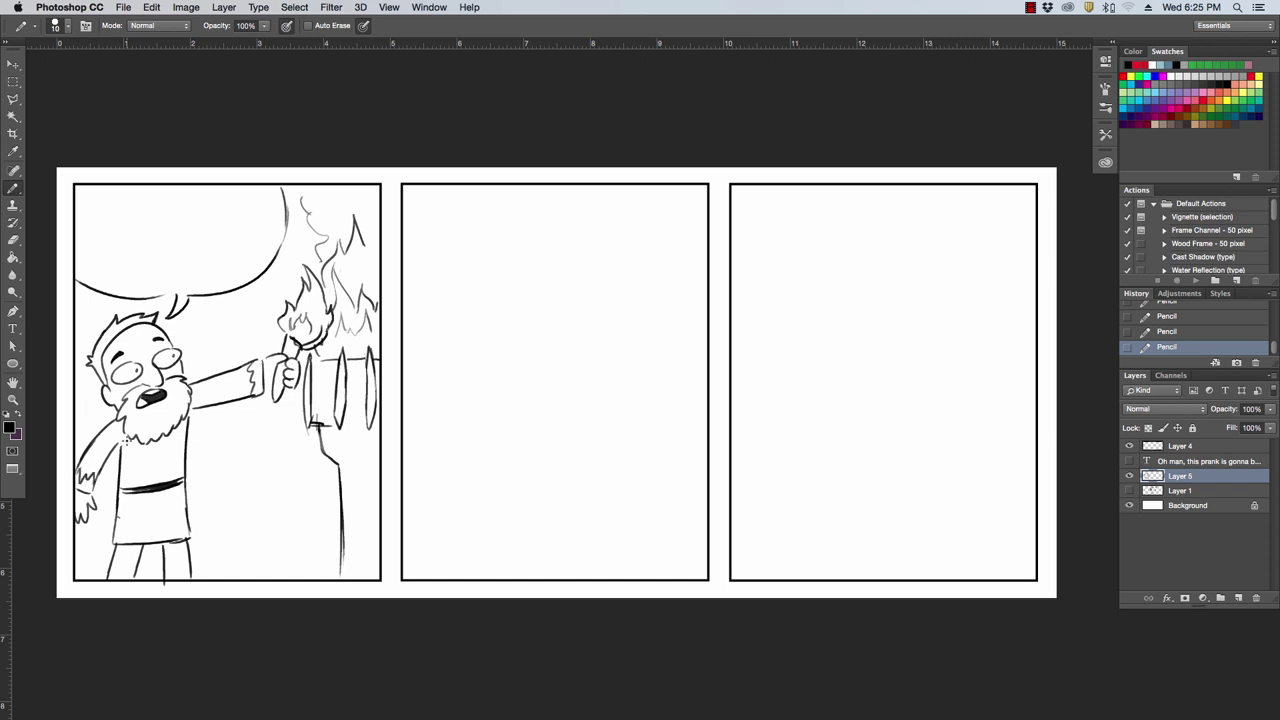
{"action": "mouse_move", "coordinate": [448, 690]}
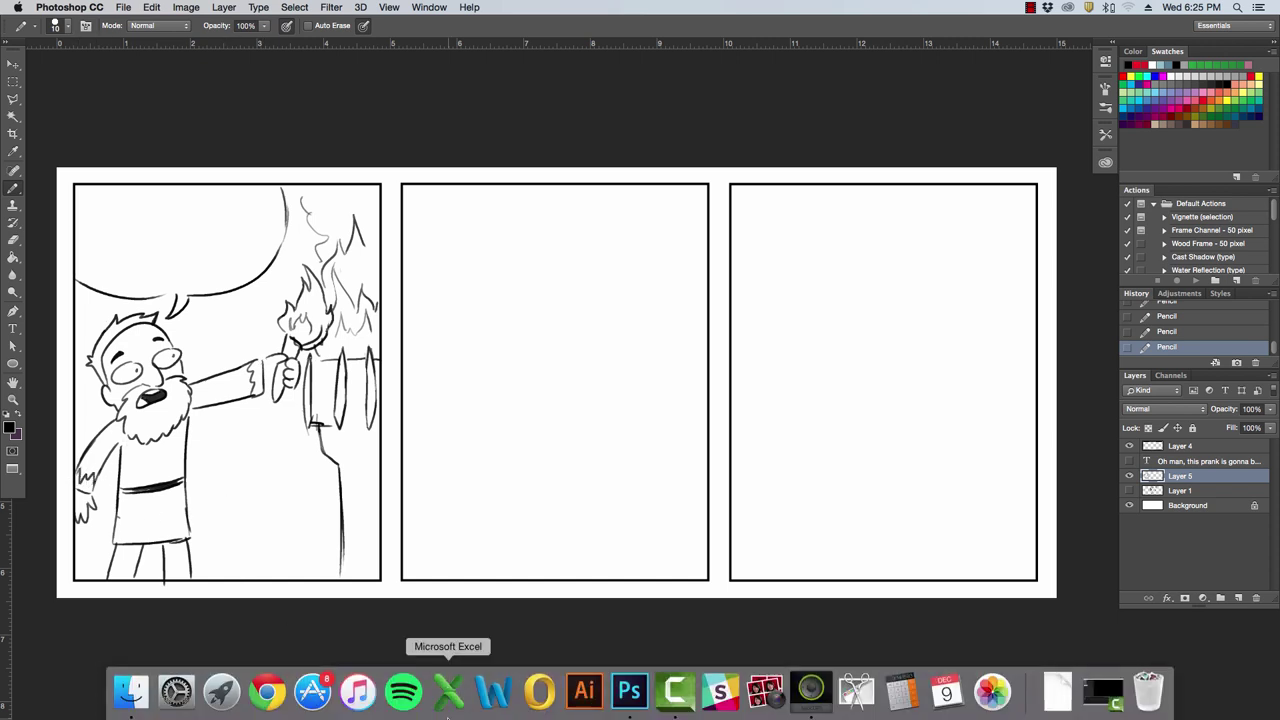
Step: Create an 18 pt text box in the balloon reading 'GOTTA GET THIS BEACON LIT.'
{"action": "key", "text": "t"}
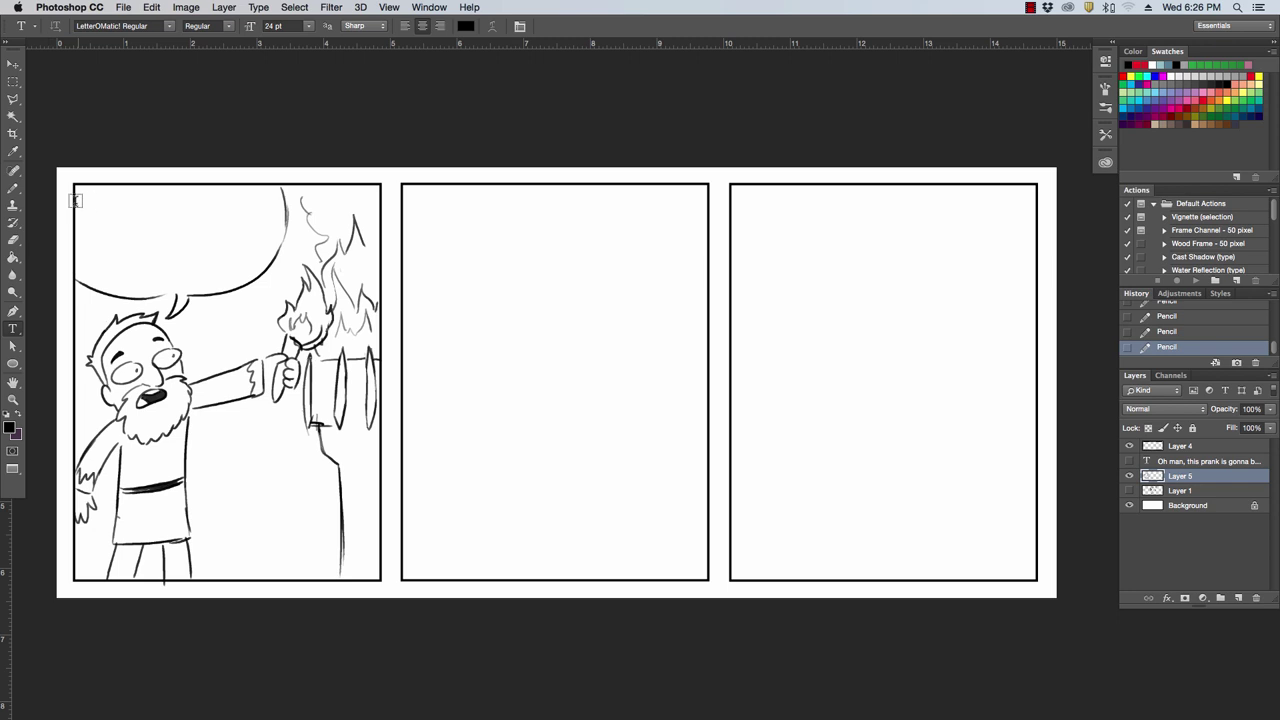
{"action": "left_click_drag", "start_coordinate": [78, 194], "coordinate": [289, 285]}
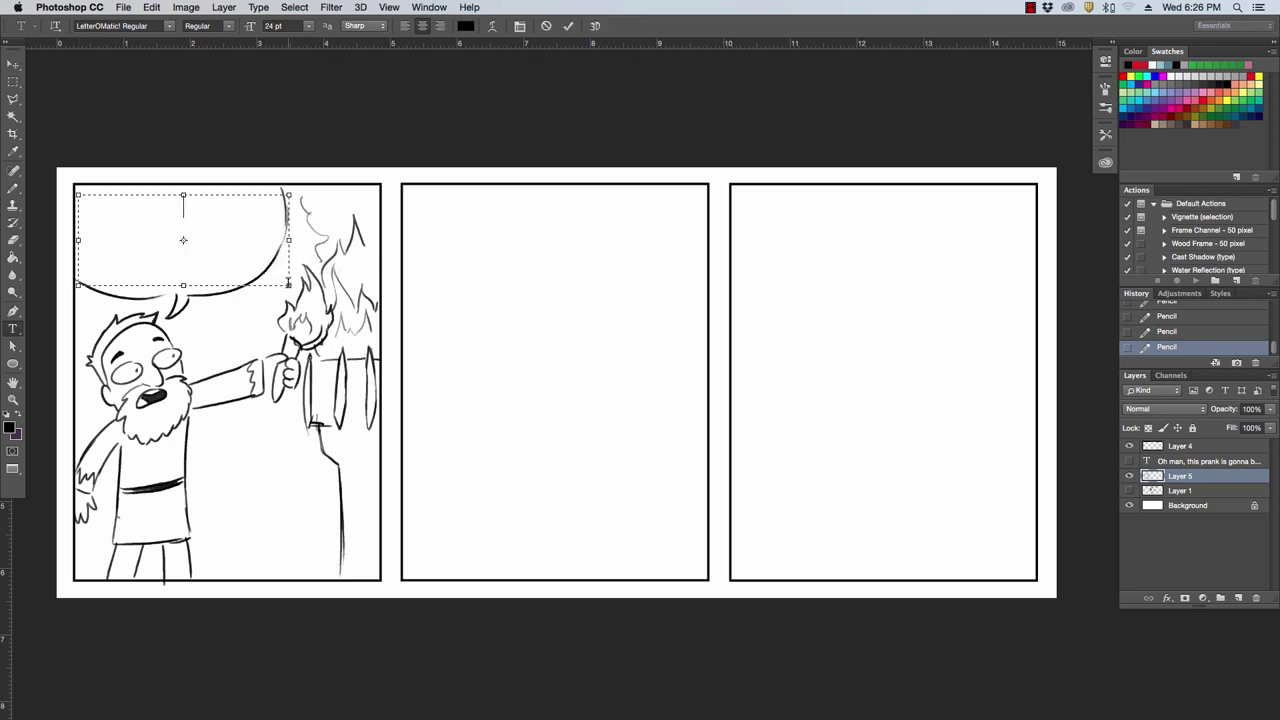
{"action": "left_click", "coordinate": [309, 26]}
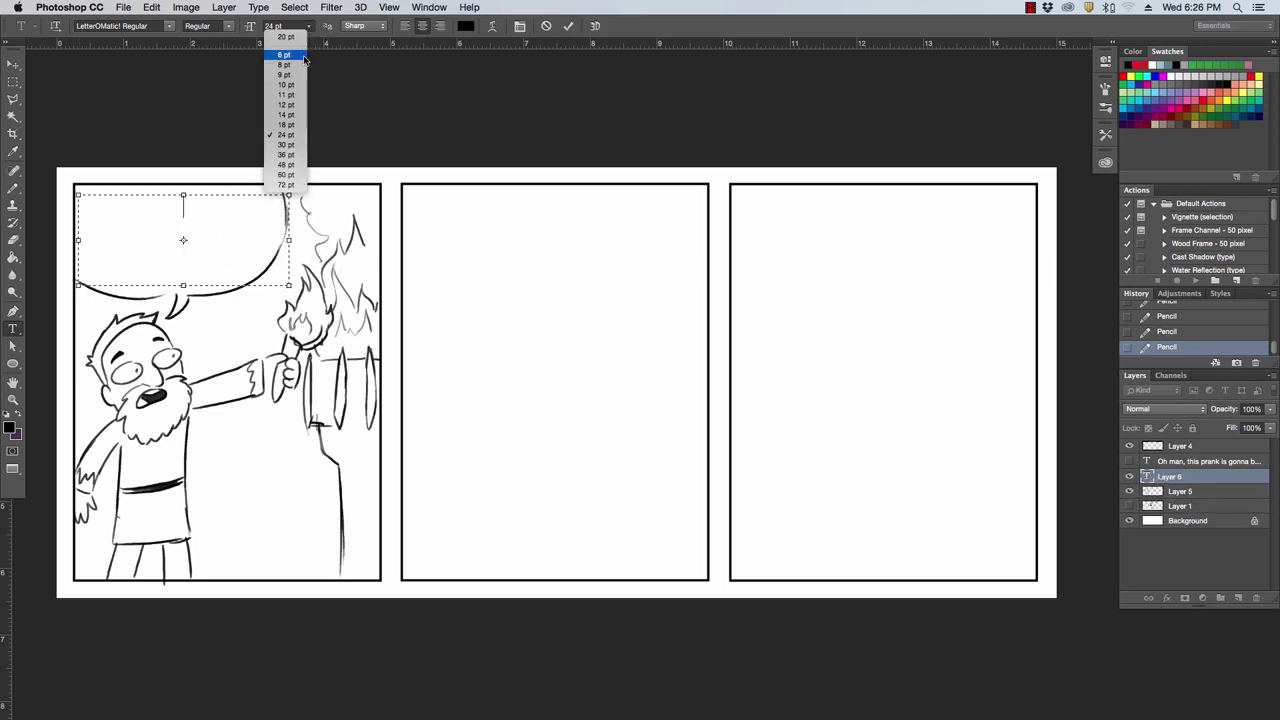
{"action": "left_click", "coordinate": [285, 125]}
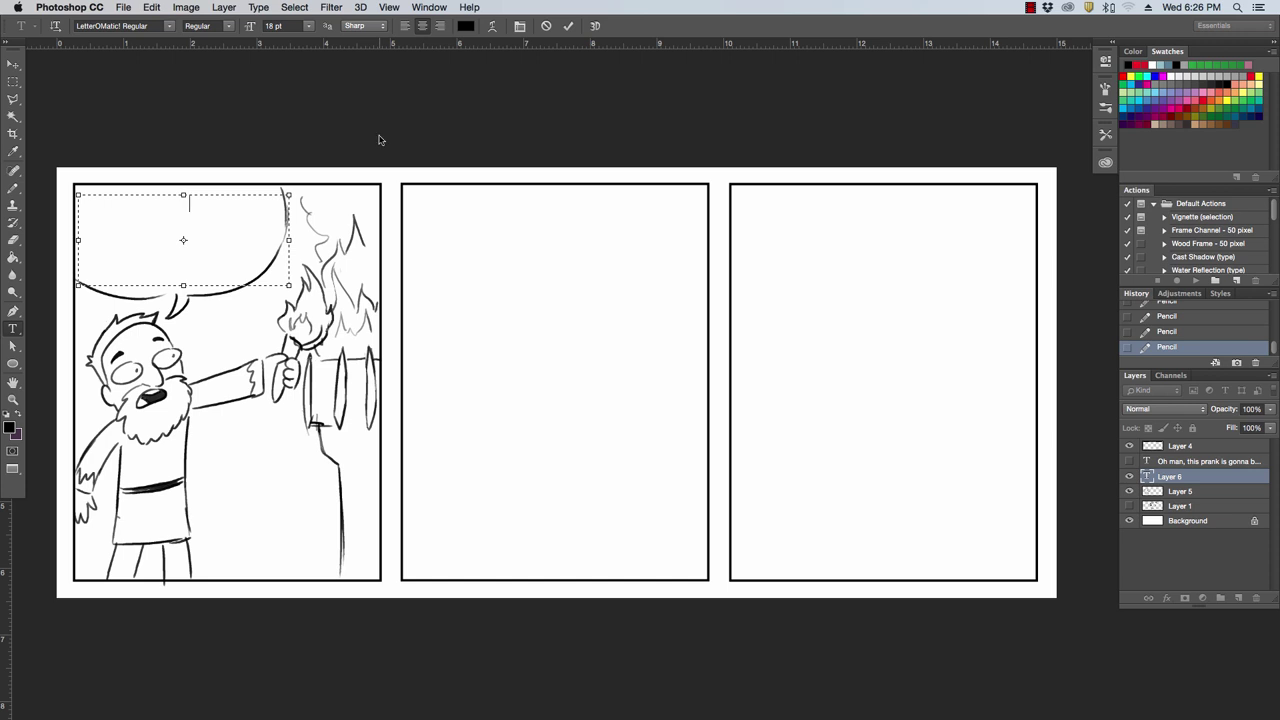
{"action": "type", "text": "H"}
{"action": "key", "text": "BackSpace"}
{"action": "type", "text": "GOTT"}
{"action": "type", "text": "A GET THIS"}
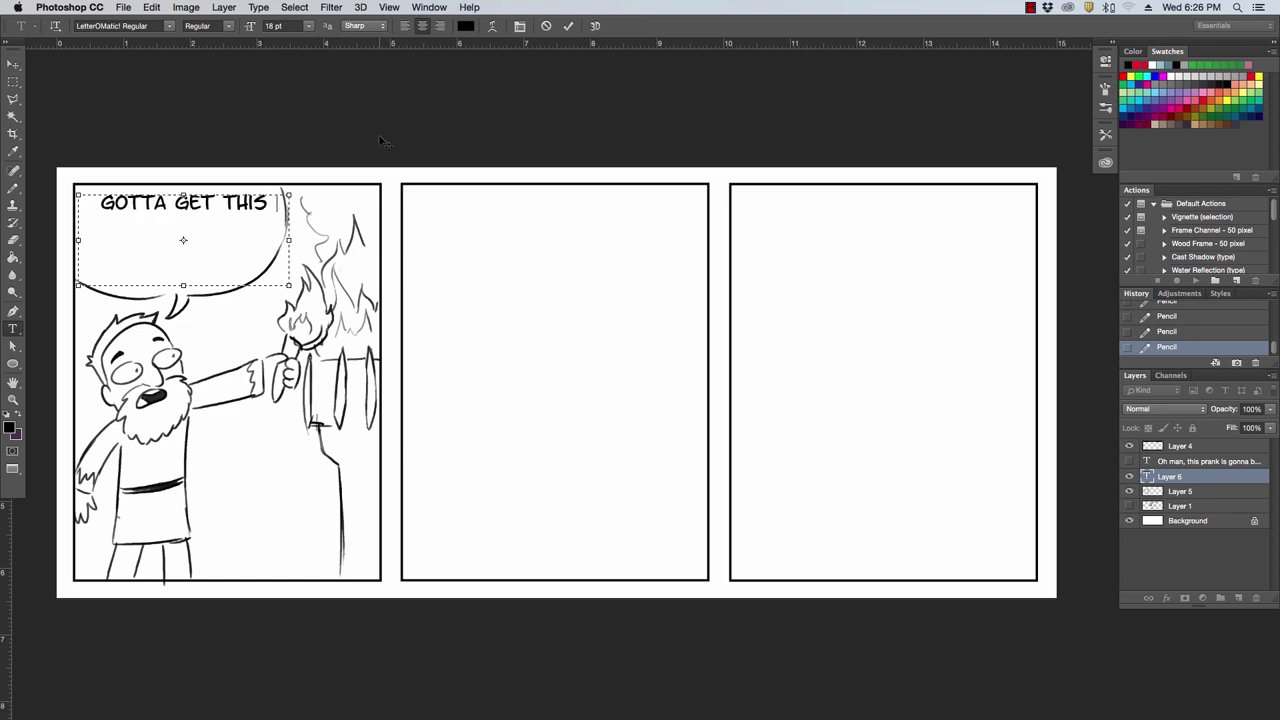
{"action": "type", "text": " BEACON LIT"}
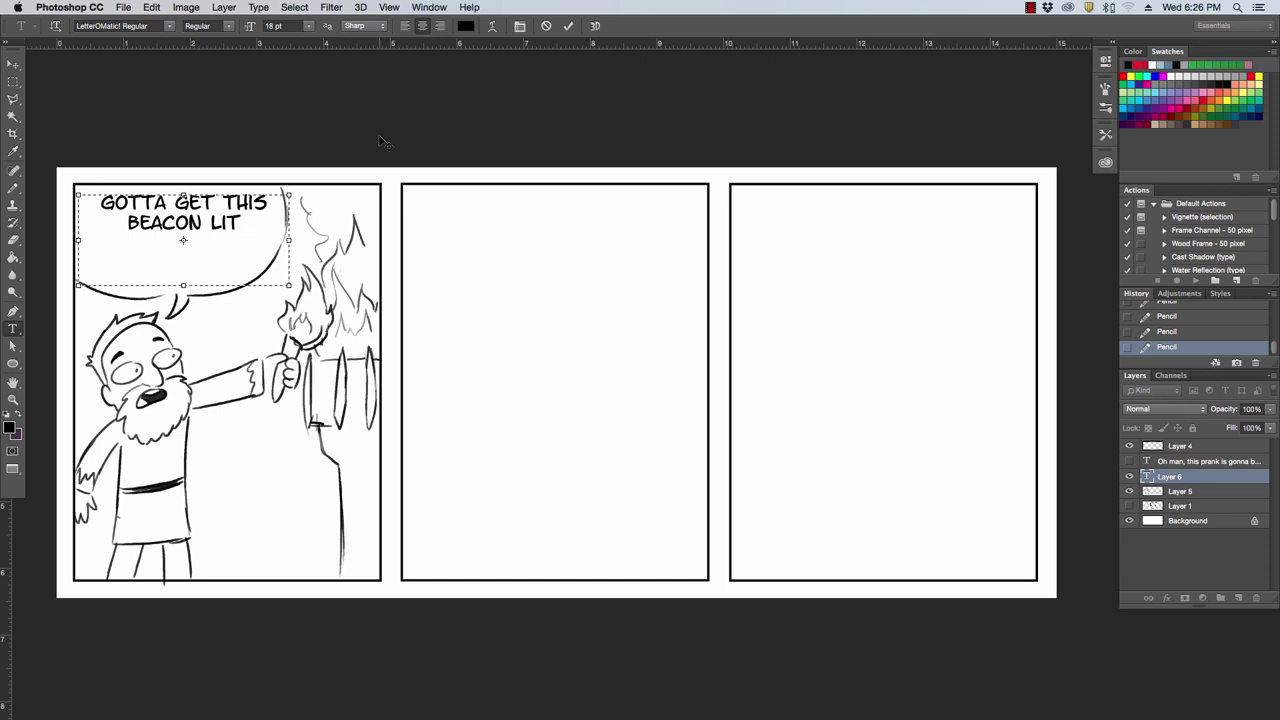
{"action": "type", "text": "."}
Step: Replace the period with 'LIKE WOW', wrap to three lines, centre and commit
{"action": "left_click_drag", "start_coordinate": [245, 96], "coordinate": [237, 114]}
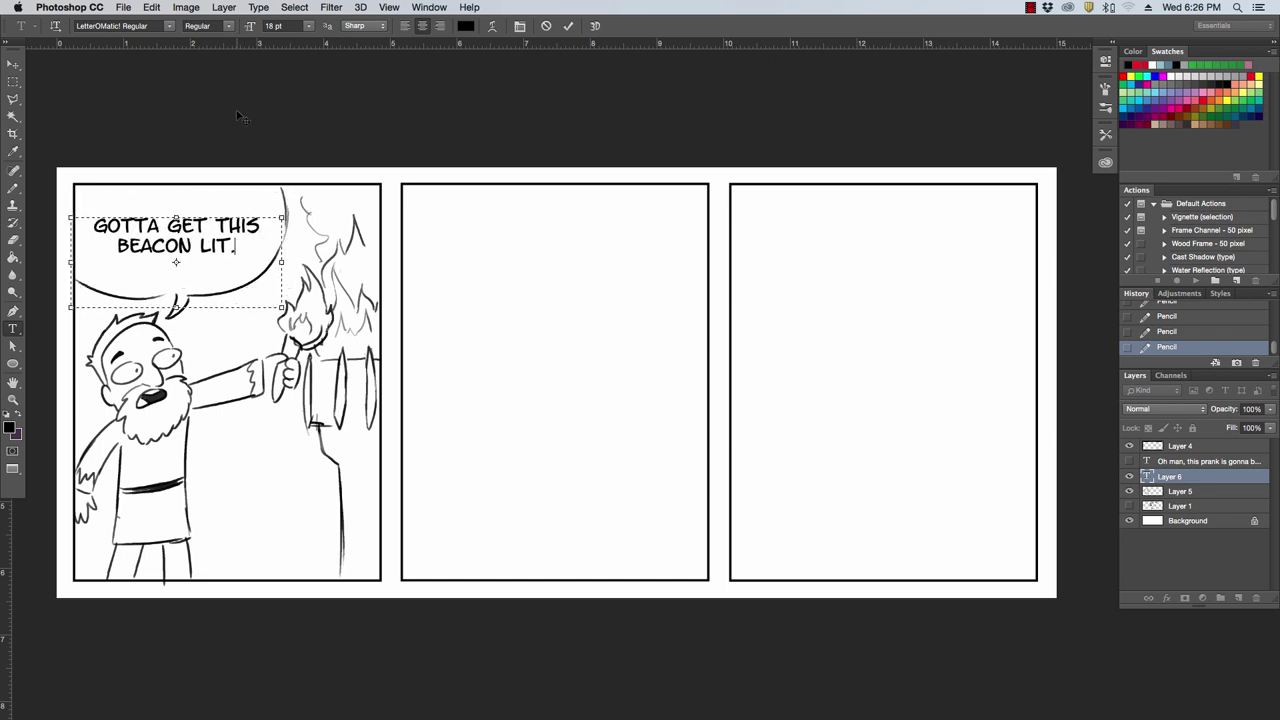
{"action": "key", "text": "BackSpace"}
{"action": "type", "text": "LI"}
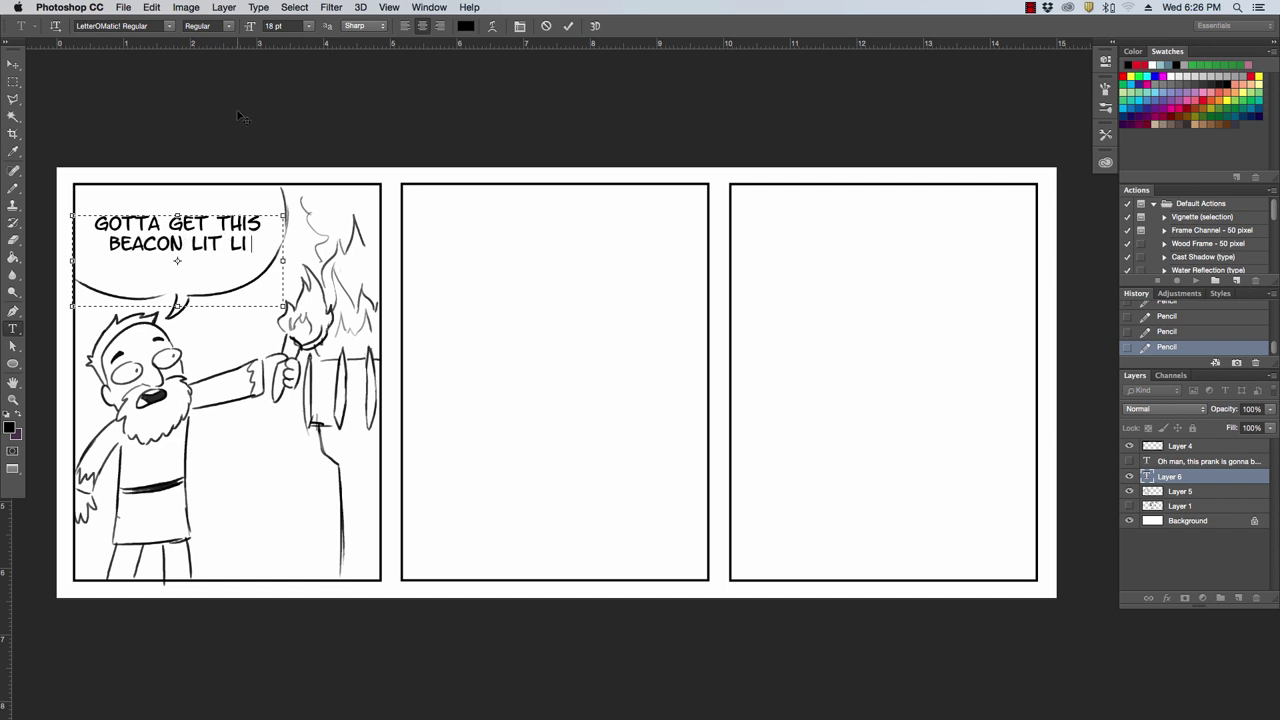
{"action": "type", "text": "KE WOW"}
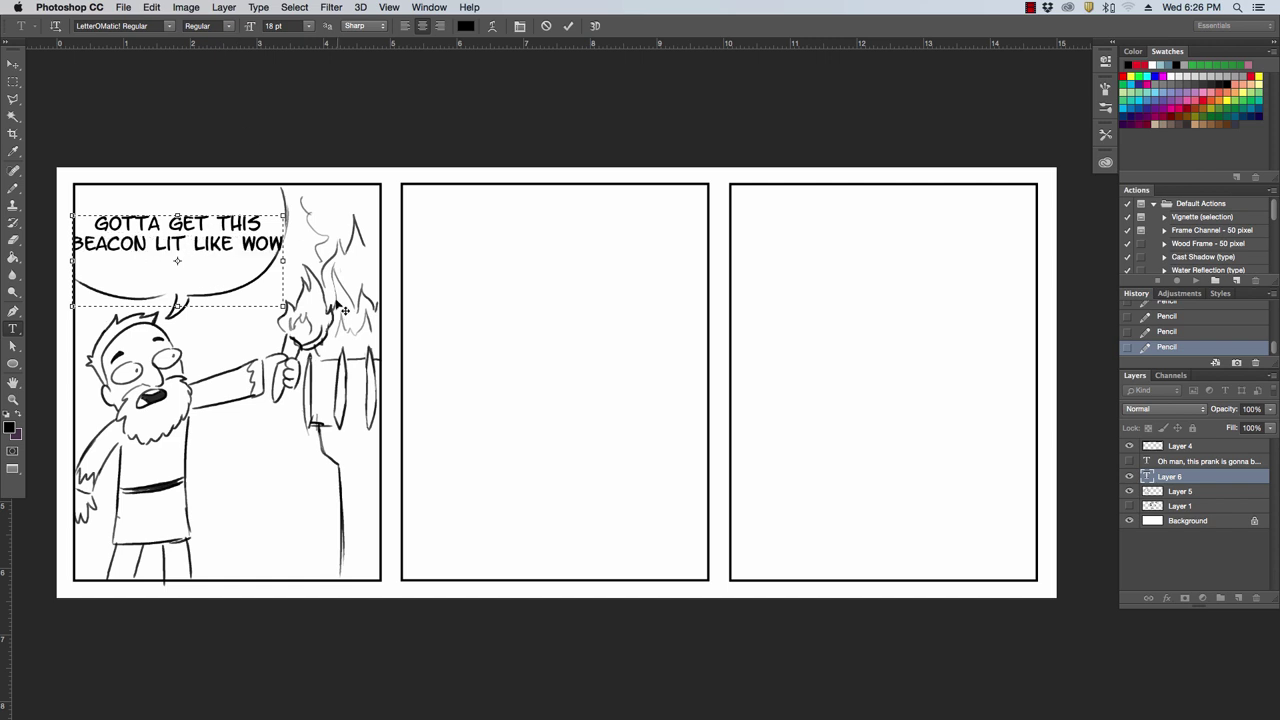
{"action": "left_click_drag", "start_coordinate": [284, 260], "coordinate": [258, 260]}
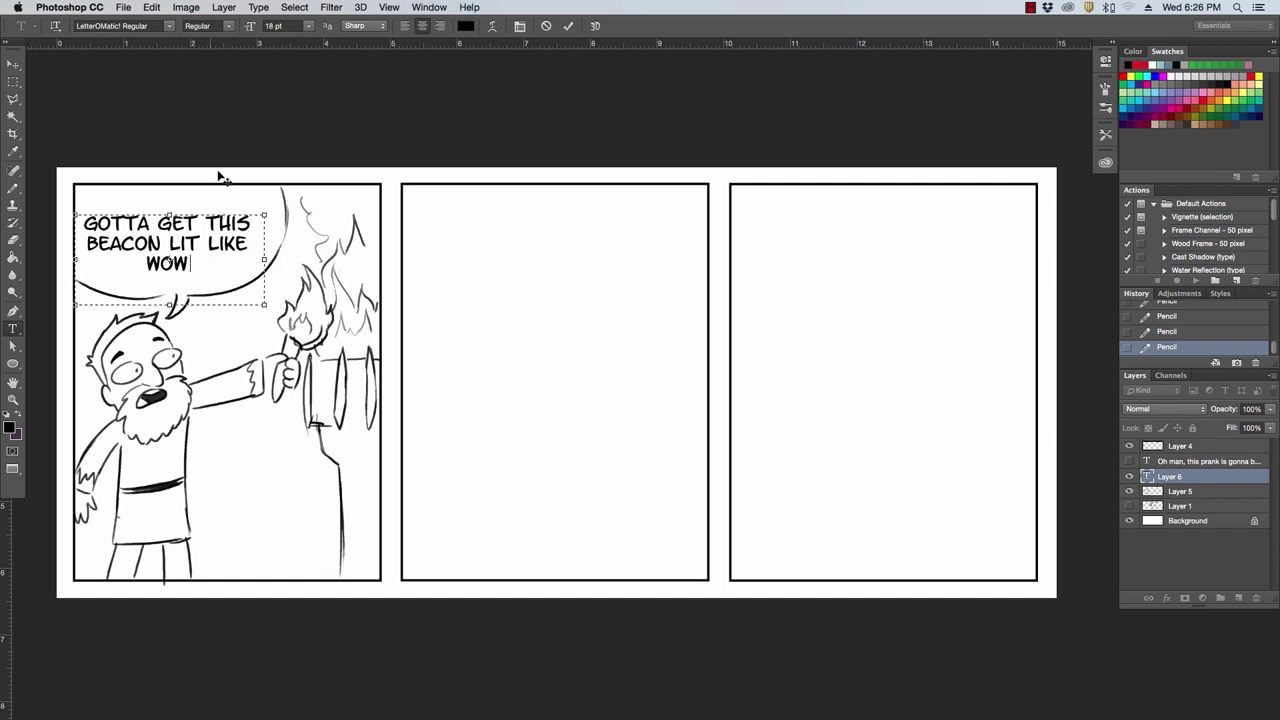
{"action": "left_click_drag", "start_coordinate": [216, 181], "coordinate": [227, 176]}
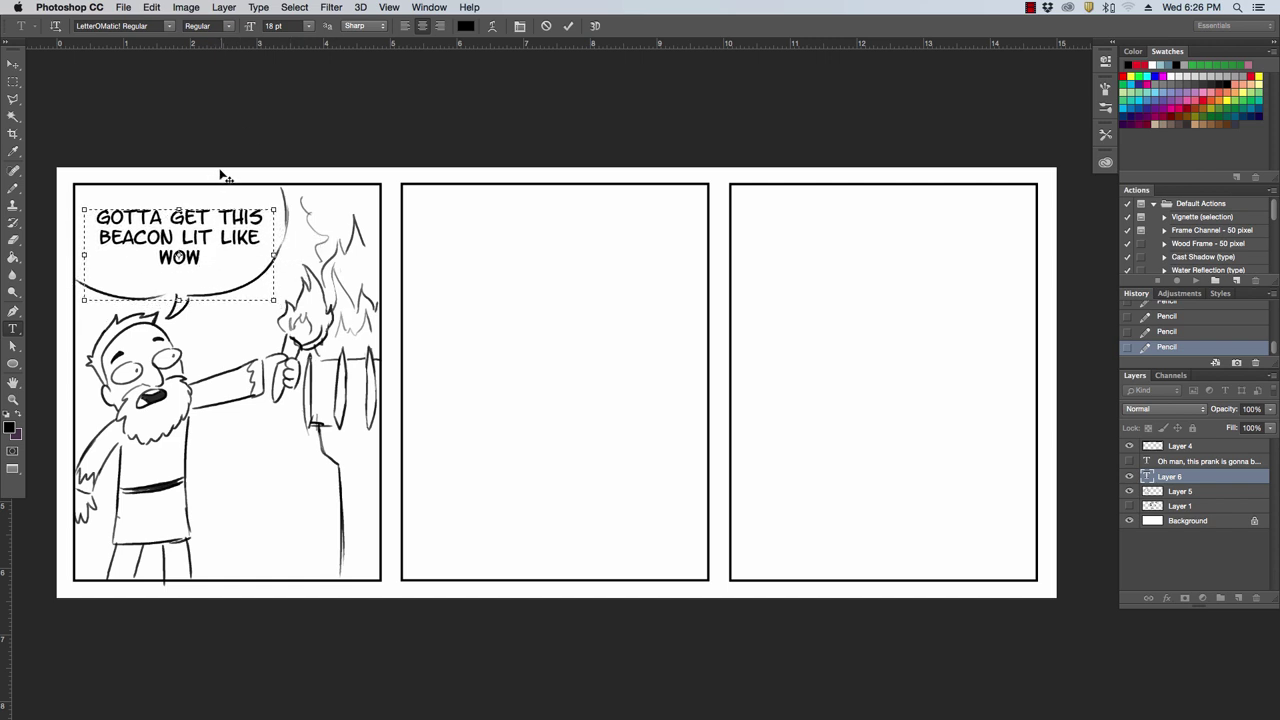
{"action": "left_click", "coordinate": [13, 64]}
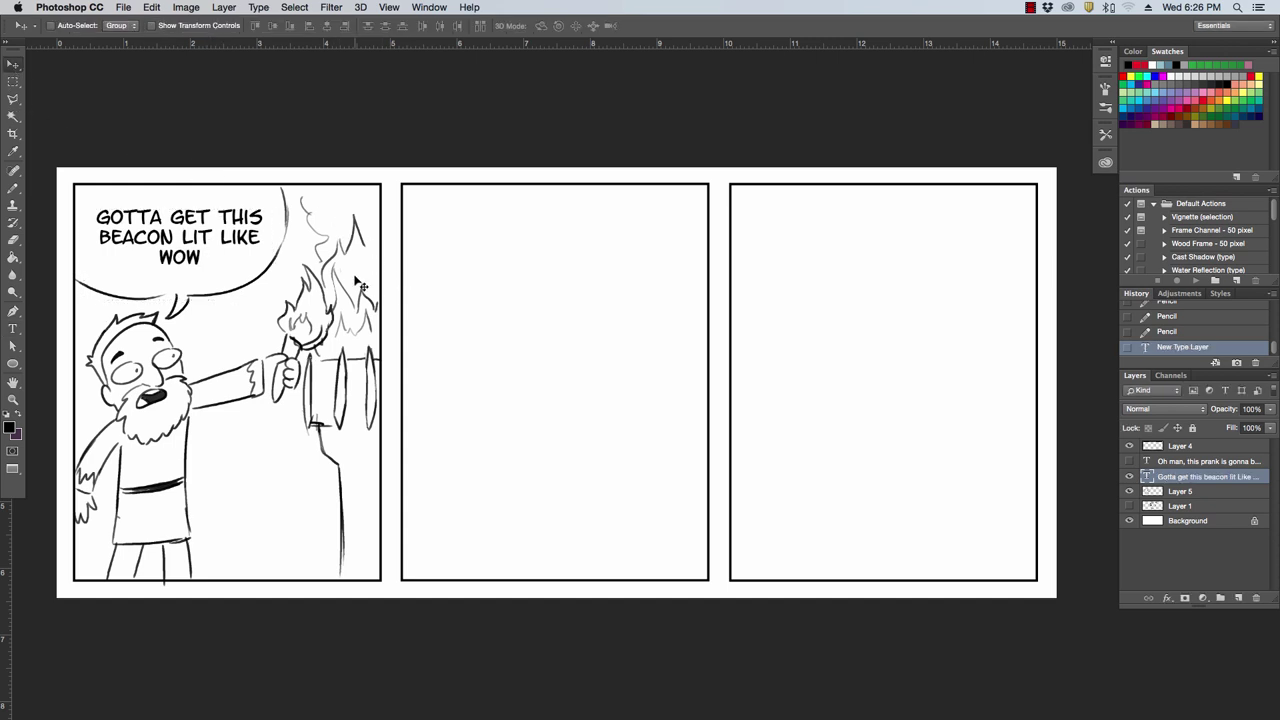
Step: On Layer 5, erase stray flame scribbles beside the torch and check the brush settings
{"action": "left_click", "coordinate": [13, 188]}
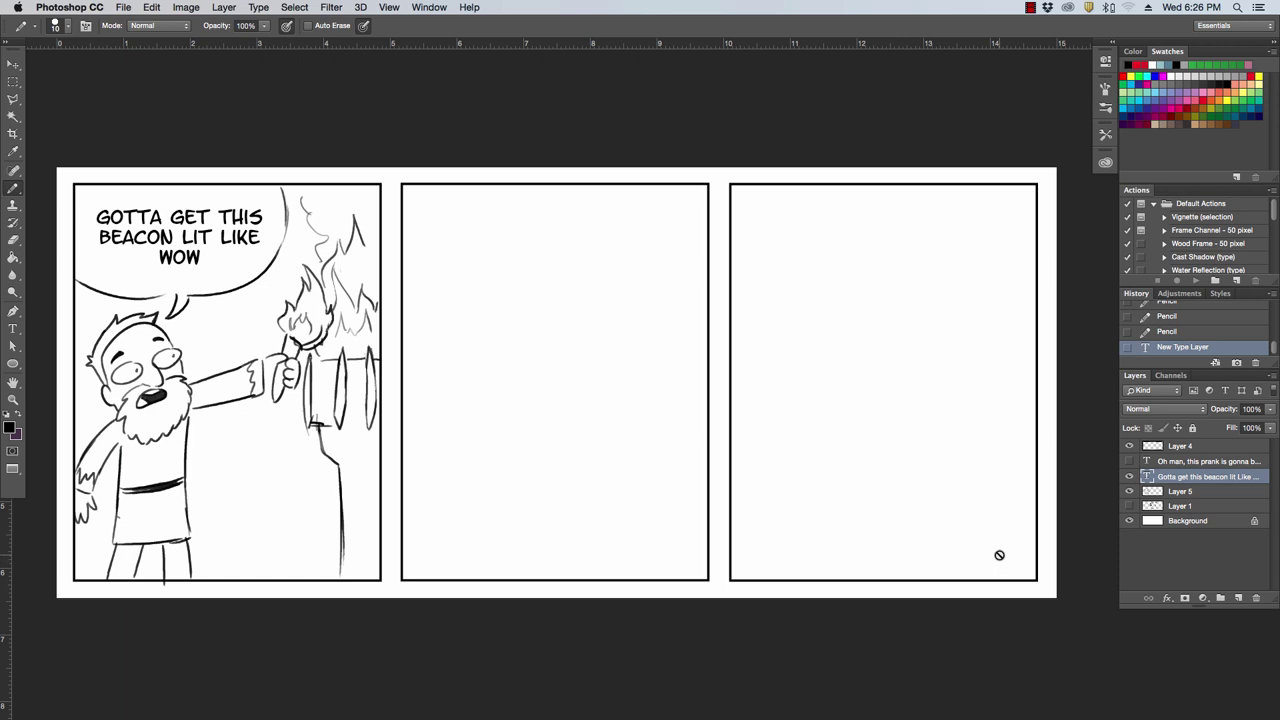
{"action": "left_click", "coordinate": [1185, 492]}
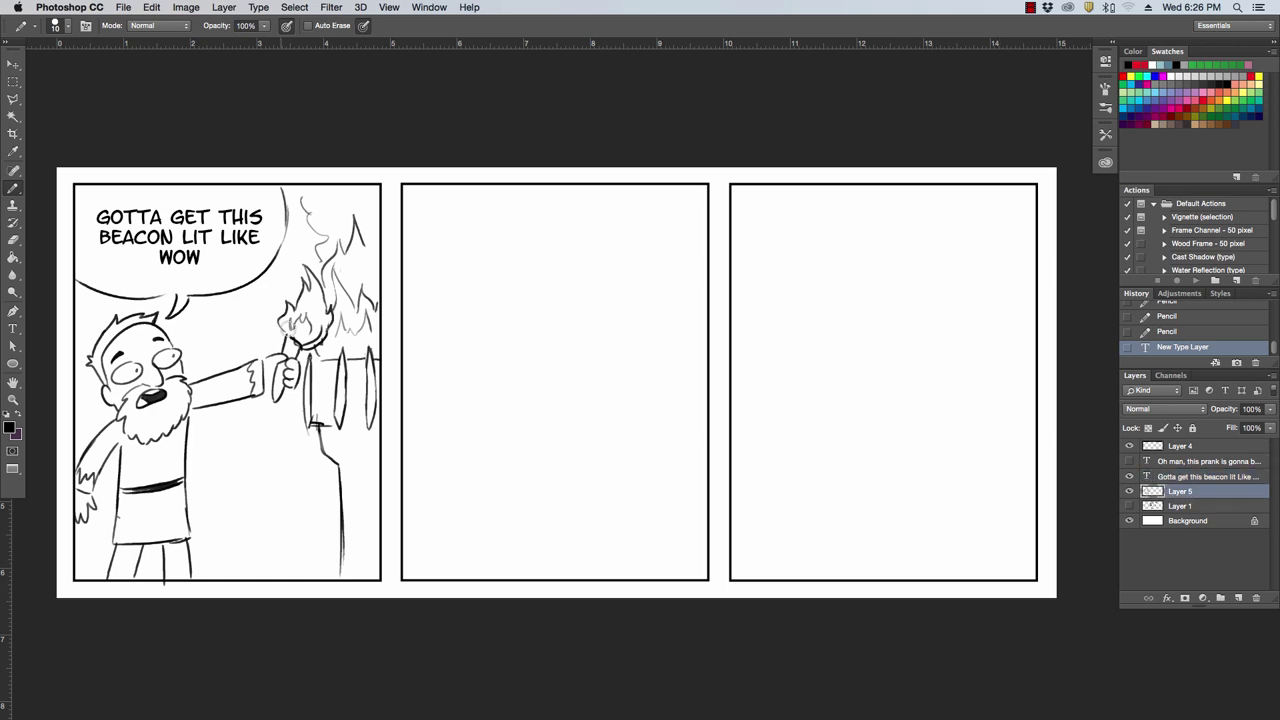
{"action": "mouse_move", "coordinate": [296, 338]}
{"action": "left_mouse_down"}
{"action": "mouse_move", "coordinate": [318, 320]}
{"action": "mouse_move", "coordinate": [292, 306]}
{"action": "mouse_move", "coordinate": [291, 345]}
{"action": "mouse_move", "coordinate": [306, 338]}
{"action": "left_mouse_up"}
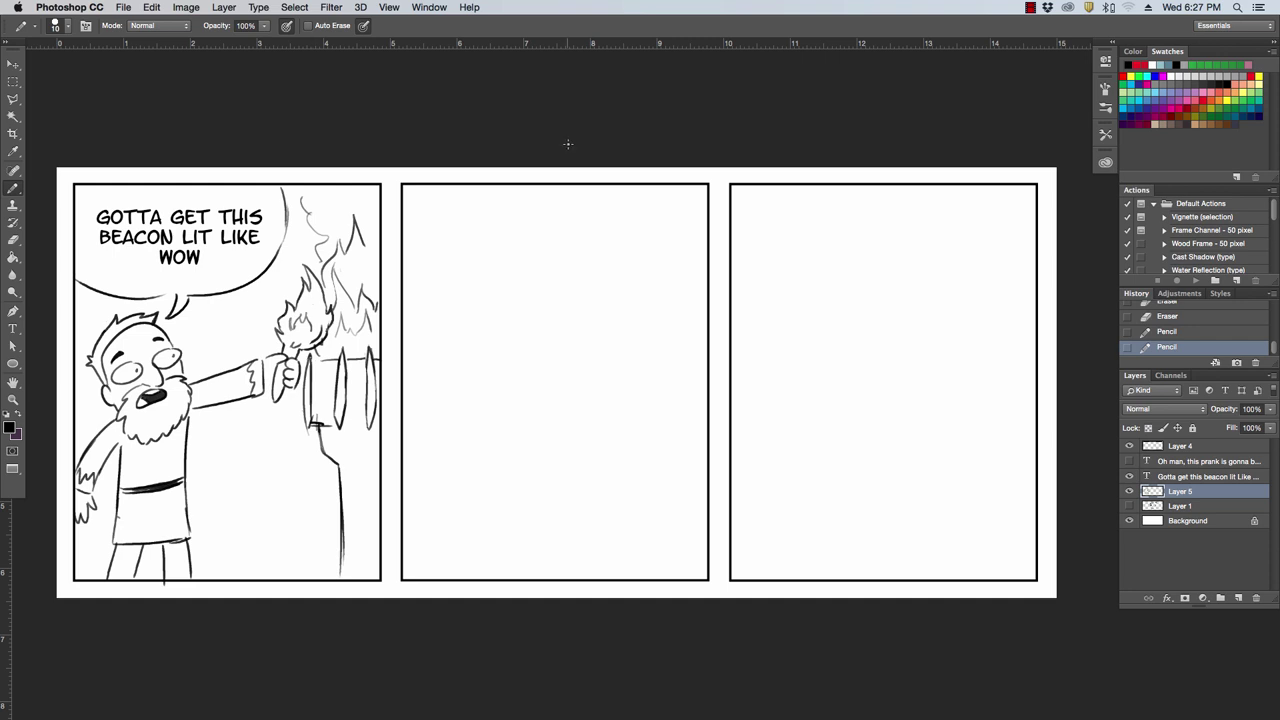
{"action": "right_click", "coordinate": [647, 381]}
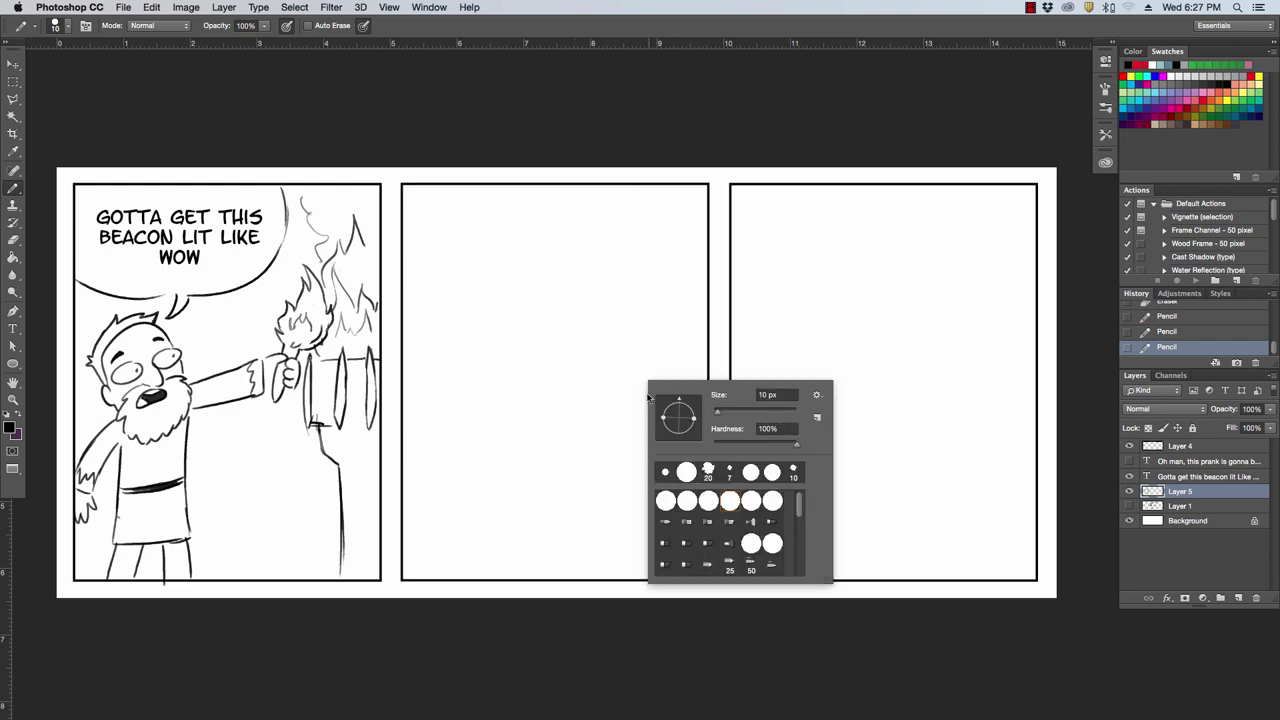
{"action": "left_click", "coordinate": [736, 127]}
Step: Zoom and pan the view onto the middle panel, returning to the pencil
{"action": "key", "text": "z"}
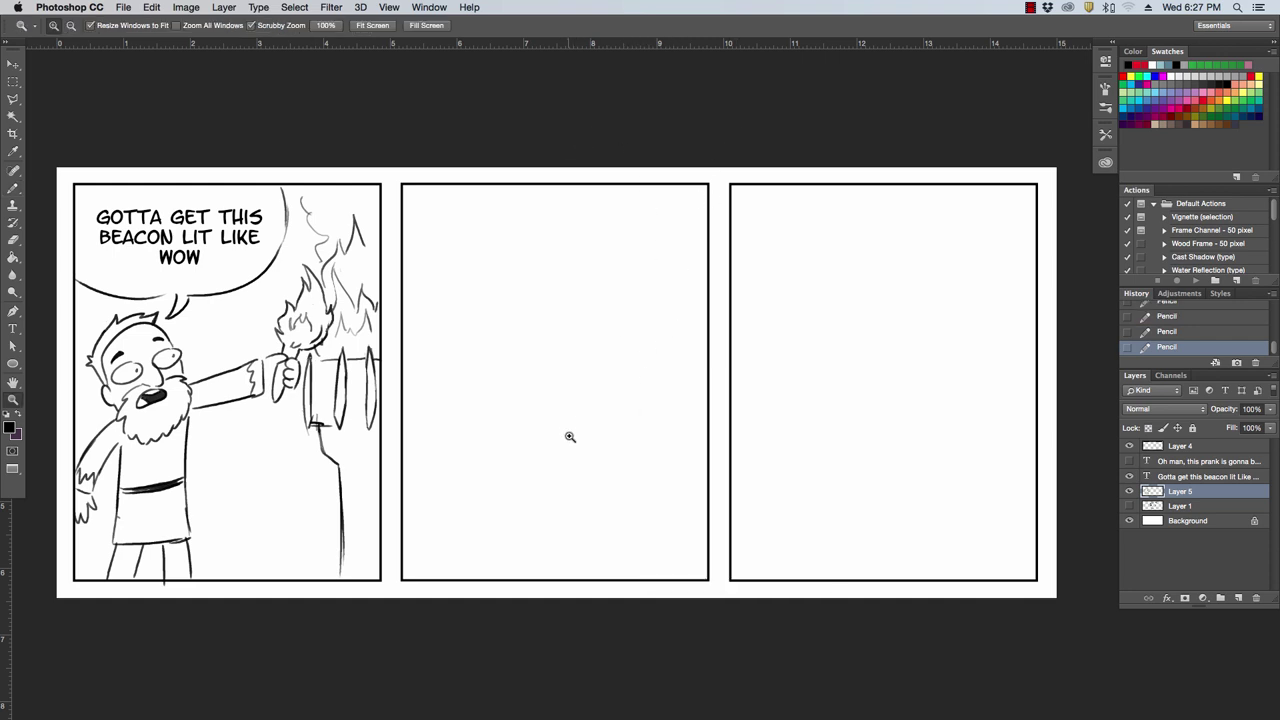
{"action": "left_click", "coordinate": [574, 449]}
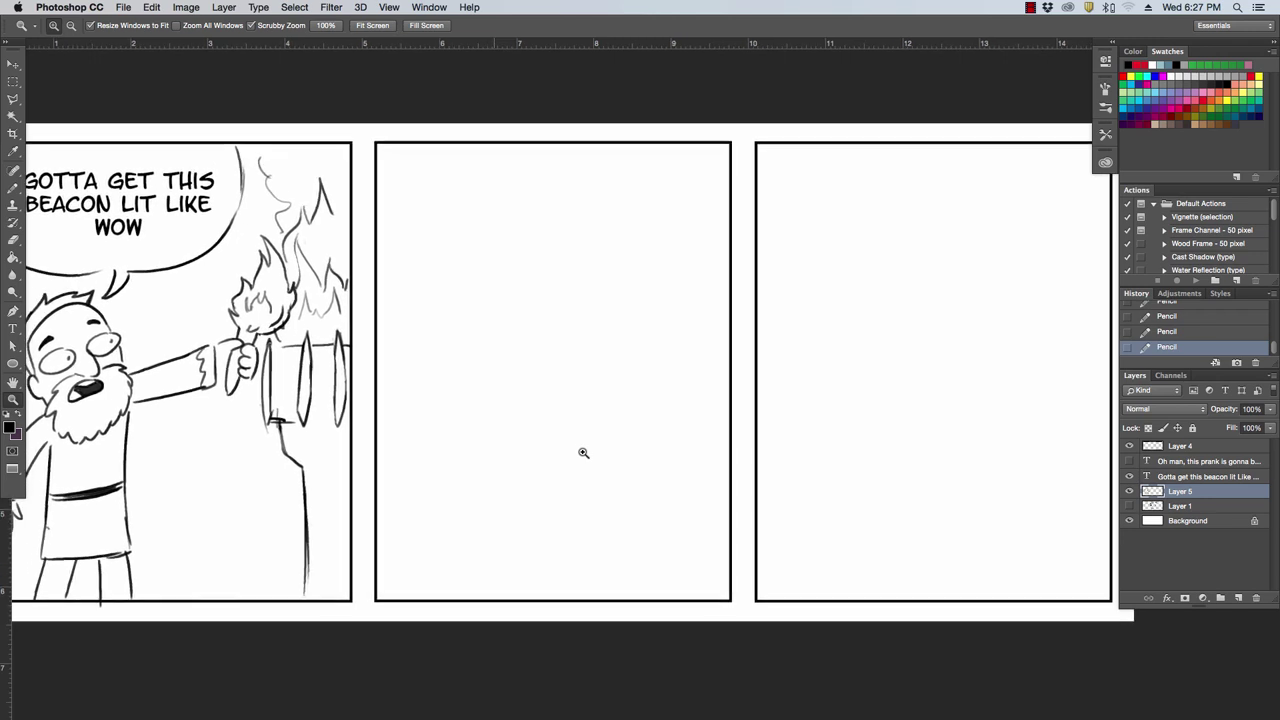
{"action": "key", "text": "b"}
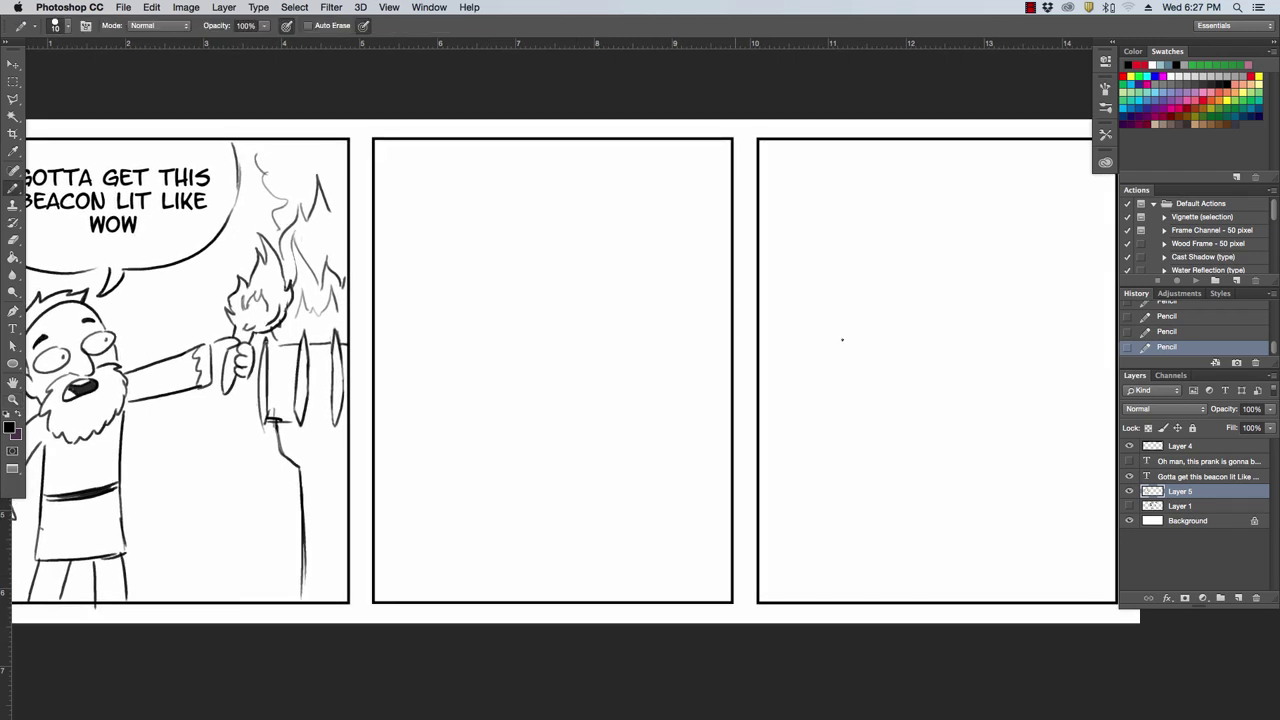
{"action": "key", "text": "space"}
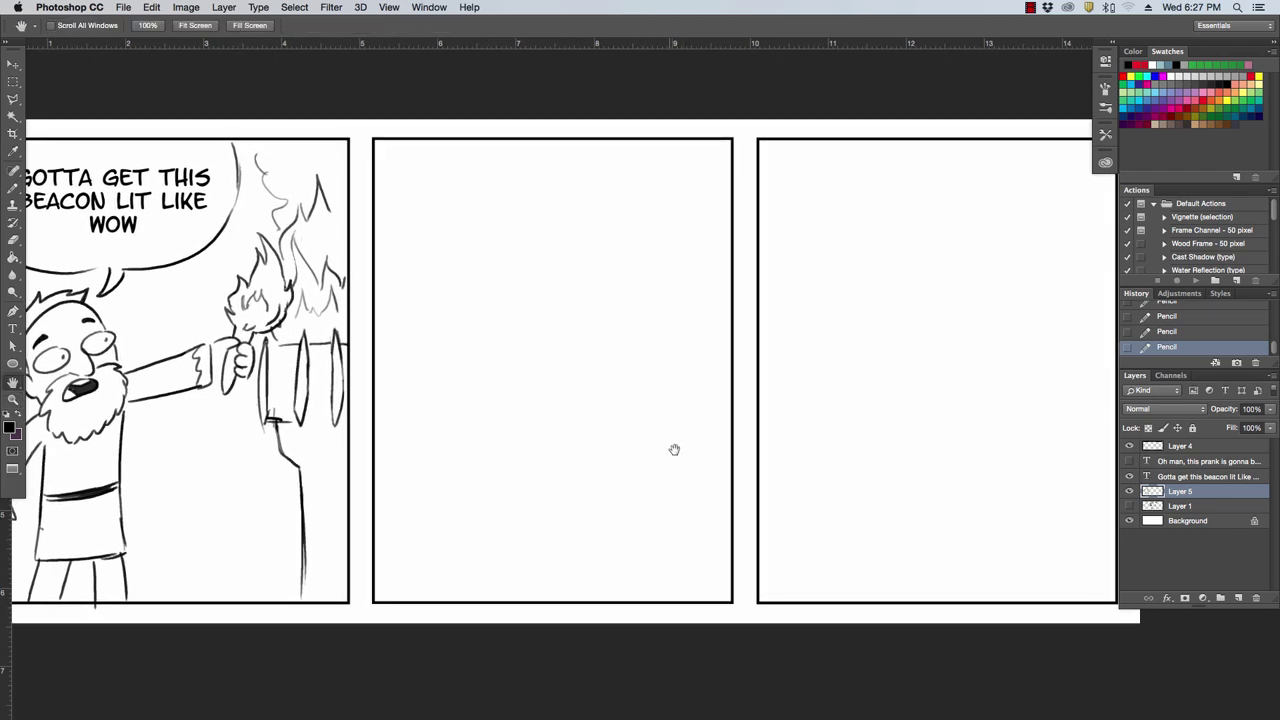
{"action": "mouse_move", "coordinate": [674, 449]}
{"action": "left_mouse_down"}
{"action": "mouse_move", "coordinate": [691, 445]}
{"action": "mouse_move", "coordinate": [651, 467]}
{"action": "mouse_move", "coordinate": [654, 423]}
{"action": "left_mouse_up"}
{"action": "key", "text": "z"}
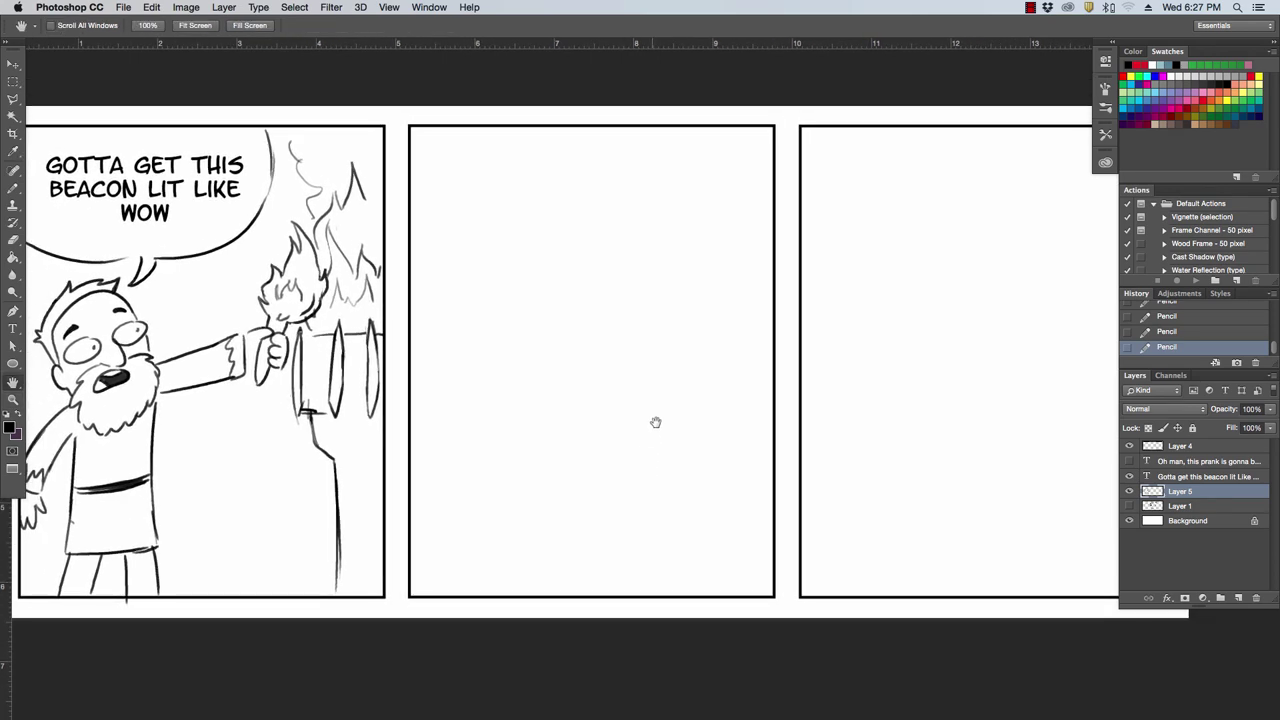
{"action": "key", "text": "b"}
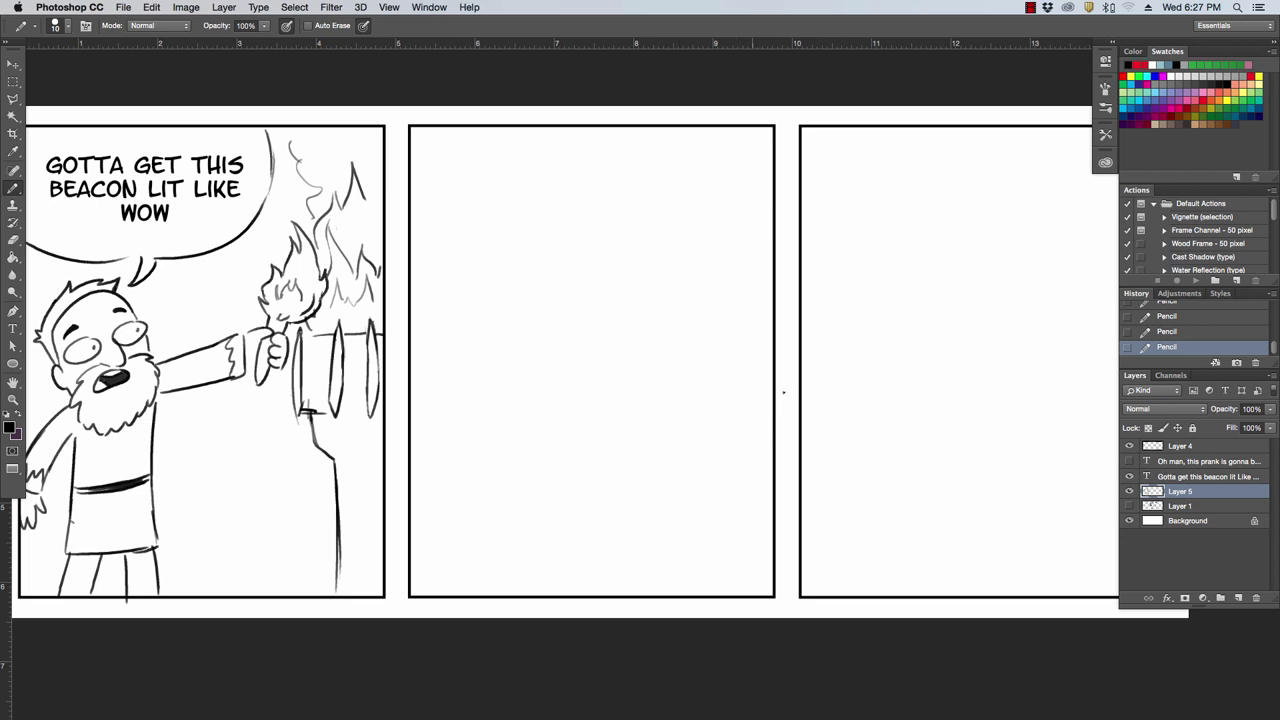
Step: Sketch the foreground hill, distant mountain slope, wavy grass line and snow line
{"action": "mouse_move", "coordinate": [510, 589]}
{"action": "left_mouse_down"}
{"action": "mouse_move", "coordinate": [728, 431]}
{"action": "mouse_move", "coordinate": [760, 428]}
{"action": "left_mouse_up"}
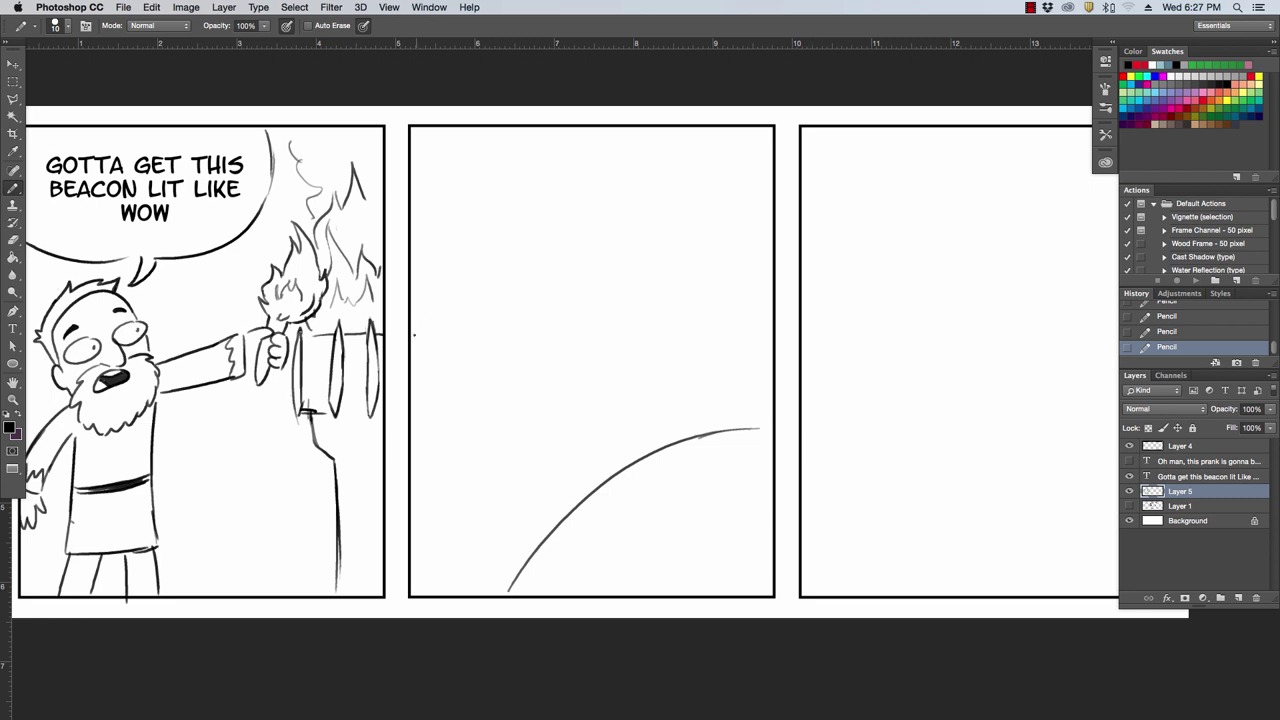
{"action": "left_click_drag", "start_coordinate": [421, 349], "coordinate": [556, 478]}
{"action": "mouse_move", "coordinate": [528, 565]}
{"action": "left_mouse_down"}
{"action": "mouse_move", "coordinate": [621, 560]}
{"action": "mouse_move", "coordinate": [670, 581]}
{"action": "left_mouse_up"}
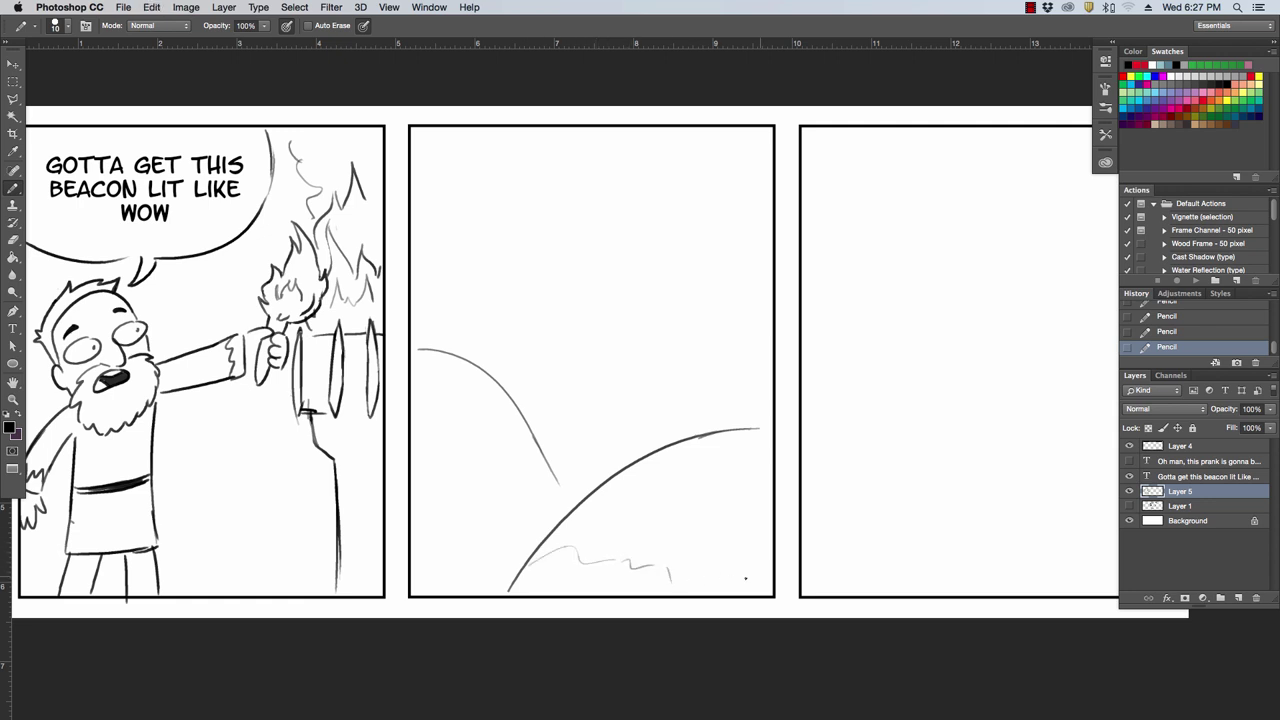
{"action": "mouse_move", "coordinate": [411, 441]}
{"action": "left_mouse_down"}
{"action": "mouse_move", "coordinate": [508, 426]}
{"action": "mouse_move", "coordinate": [530, 440]}
{"action": "left_mouse_up"}
Step: Try drawing a short vertical post at the hill's right end, undoing each attempt
{"action": "left_click_drag", "start_coordinate": [738, 430], "coordinate": [742, 356]}
{"action": "key", "text": "ctrl+z"}
{"action": "left_click_drag", "start_coordinate": [740, 430], "coordinate": [741, 357]}
{"action": "key", "text": "ctrl+z"}
{"action": "left_click_drag", "start_coordinate": [748, 431], "coordinate": [747, 369]}
{"action": "key", "text": "ctrl+z"}
{"action": "left_click_drag", "start_coordinate": [743, 428], "coordinate": [746, 379]}
{"action": "key", "text": "ctrl+z"}
{"action": "left_click_drag", "start_coordinate": [746, 424], "coordinate": [746, 404]}
{"action": "key", "text": "ctrl+z"}
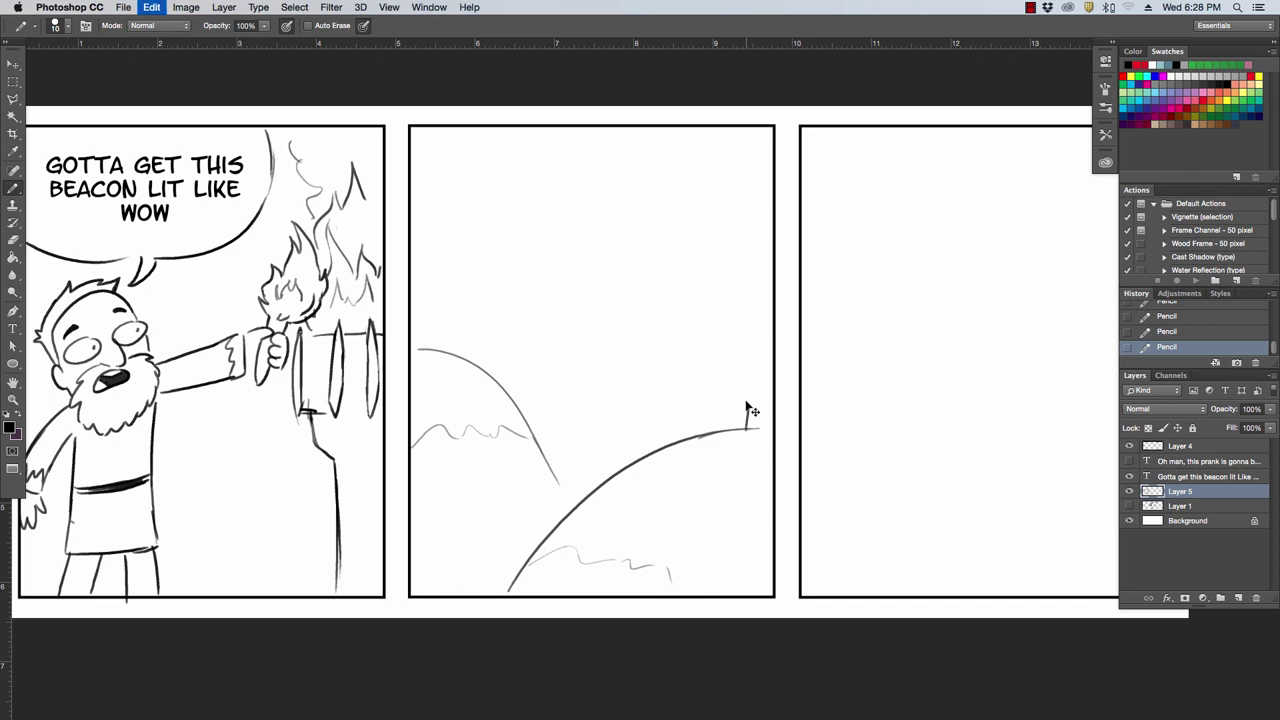
Step: Draw the tower's left wall and top edge, and extend the hill to the panel edge
{"action": "mouse_move", "coordinate": [713, 435]}
{"action": "left_mouse_down"}
{"action": "mouse_move", "coordinate": [716, 347]}
{"action": "mouse_move", "coordinate": [729, 350]}
{"action": "left_mouse_up"}
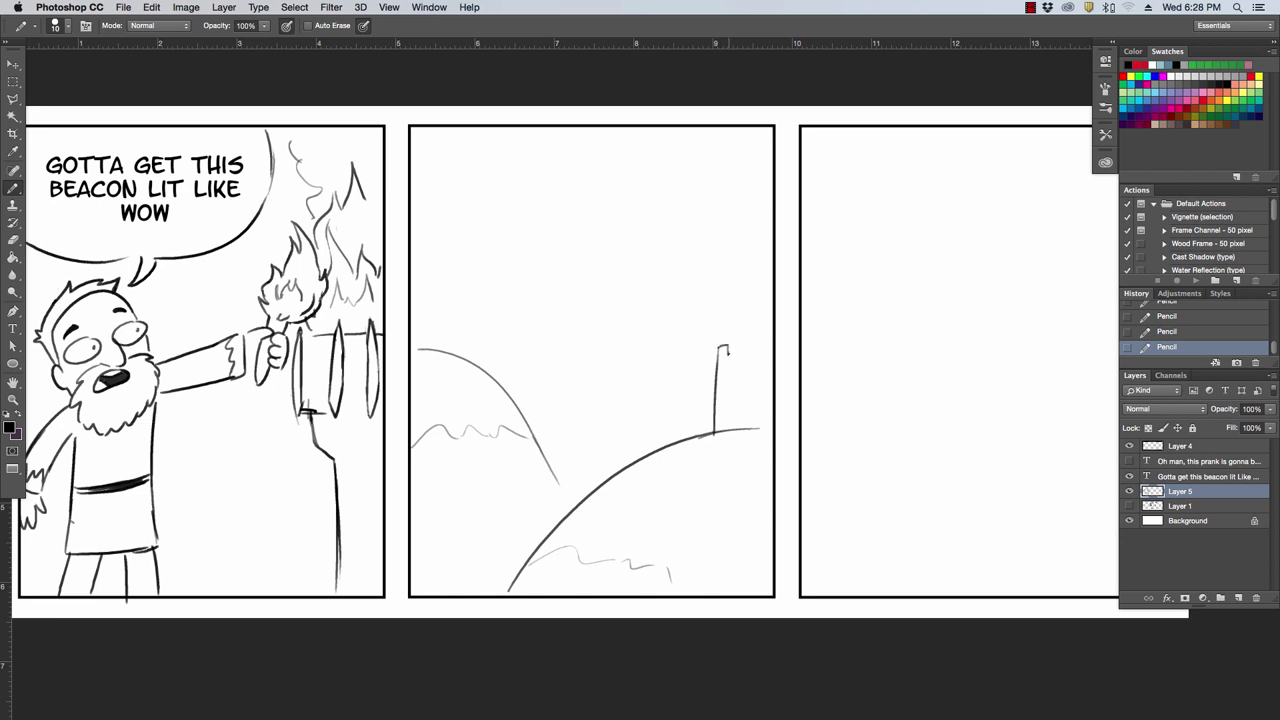
{"action": "key", "text": "ctrl+z"}
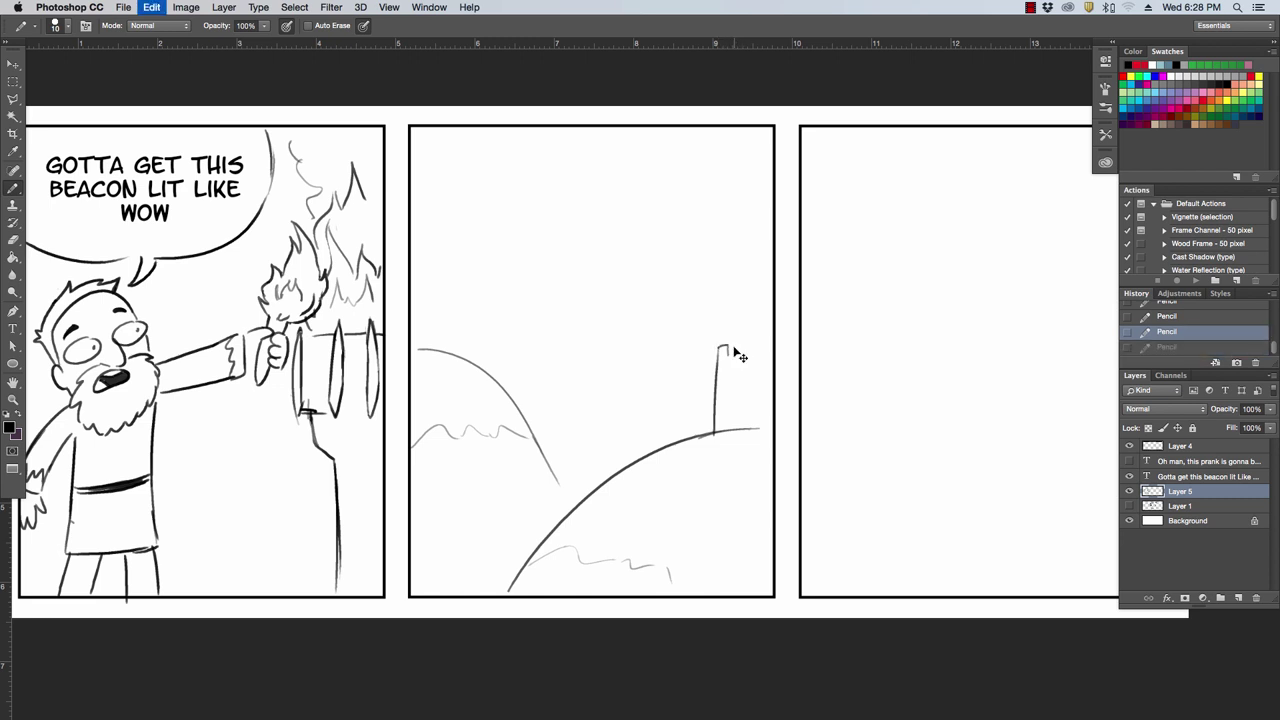
{"action": "key", "text": "ctrl+alt+z"}
{"action": "key", "text": "ctrl+alt+z"}
{"action": "left_click_drag", "start_coordinate": [717, 345], "coordinate": [770, 342]}
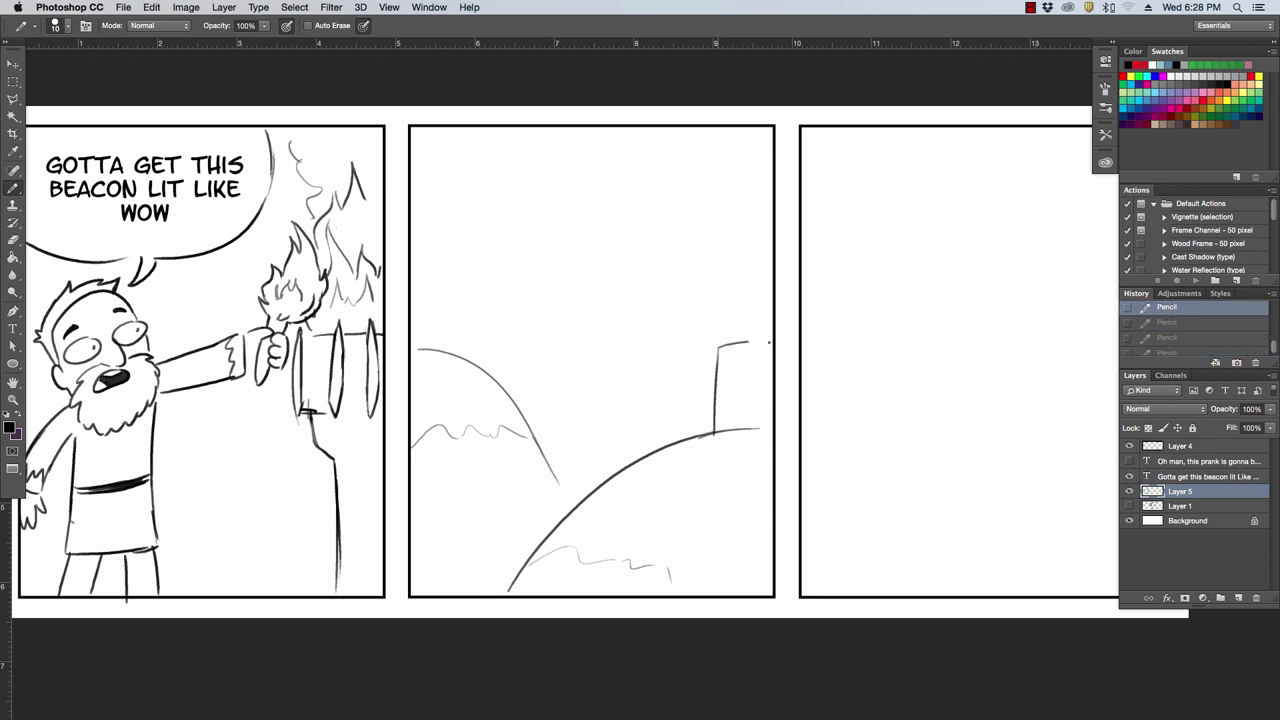
{"action": "left_click_drag", "start_coordinate": [757, 429], "coordinate": [768, 428]}
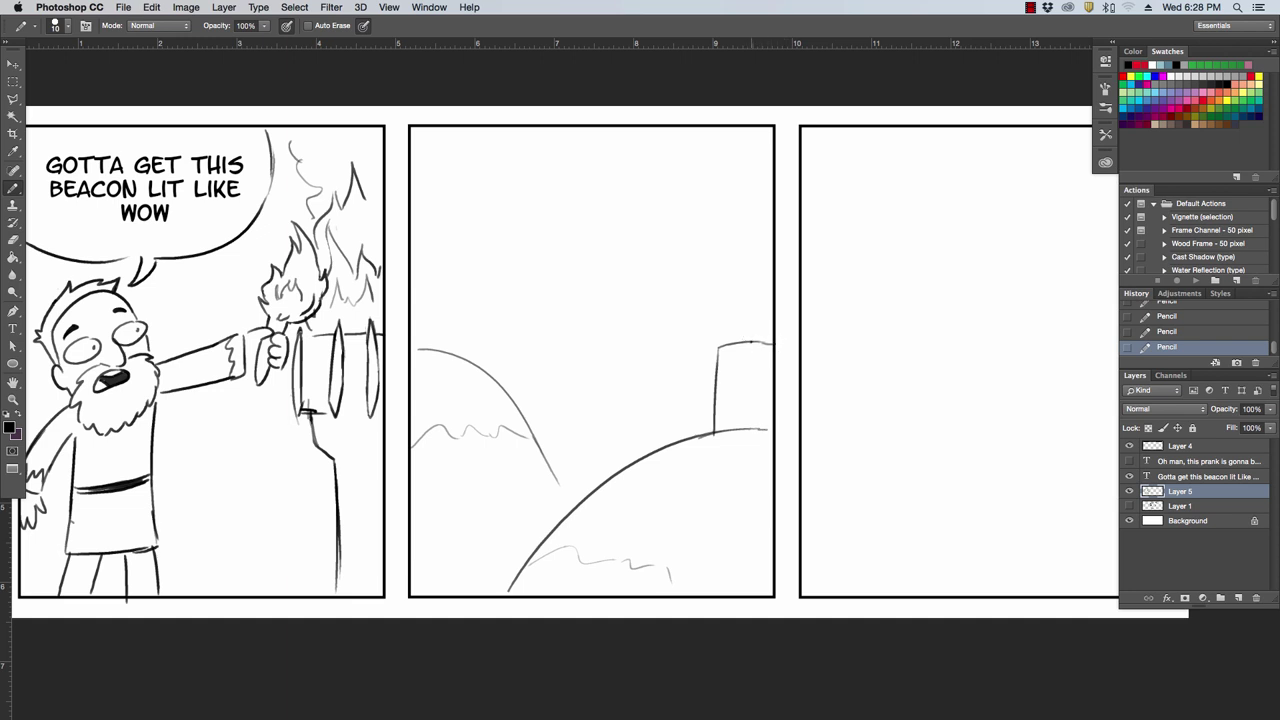
{"action": "mouse_move", "coordinate": [754, 340]}
{"action": "left_mouse_down"}
{"action": "mouse_move", "coordinate": [750, 314]}
{"action": "mouse_move", "coordinate": [794, 309]}
{"action": "left_mouse_up"}
{"action": "key", "text": "ctrl+z"}
{"action": "key", "text": "ctrl+z"}
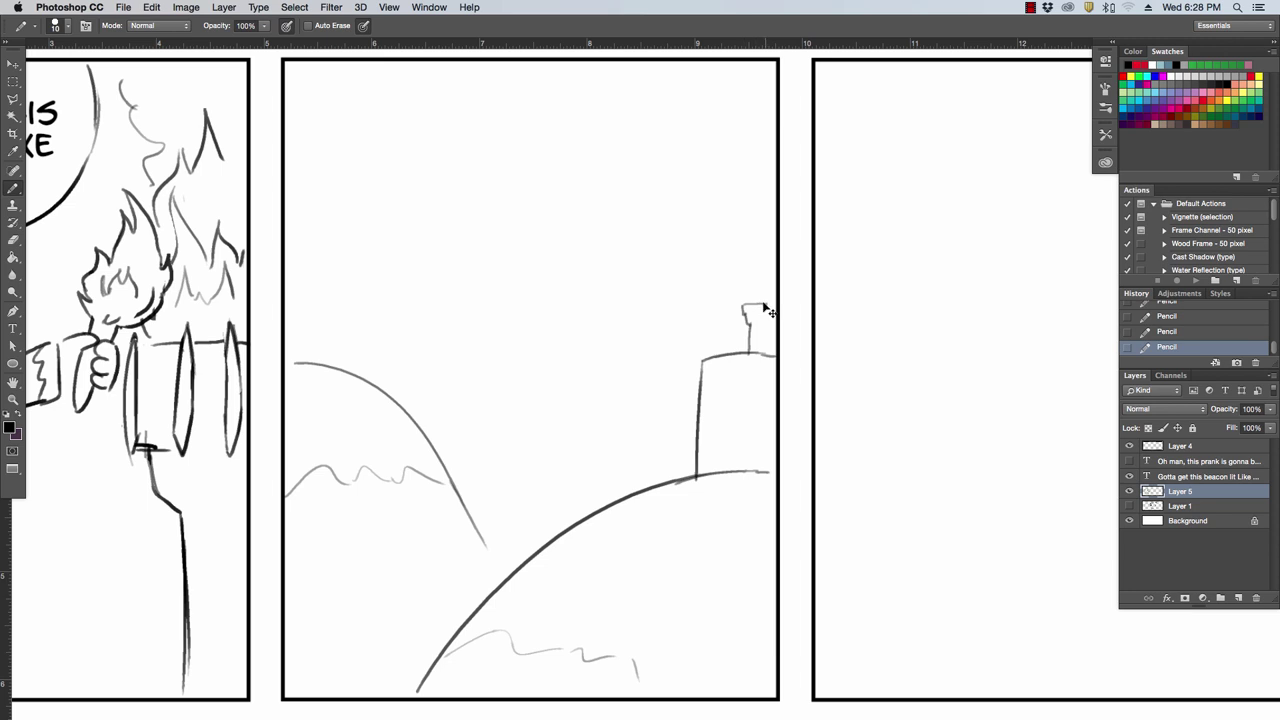
{"action": "key", "text": "ctrl+z"}
{"action": "key", "text": "ctrl+z"}
Step: Add the tower's right side and clean its top with a size-15 eraser
{"action": "left_click_drag", "start_coordinate": [764, 324], "coordinate": [766, 356]}
{"action": "key", "text": "e"}
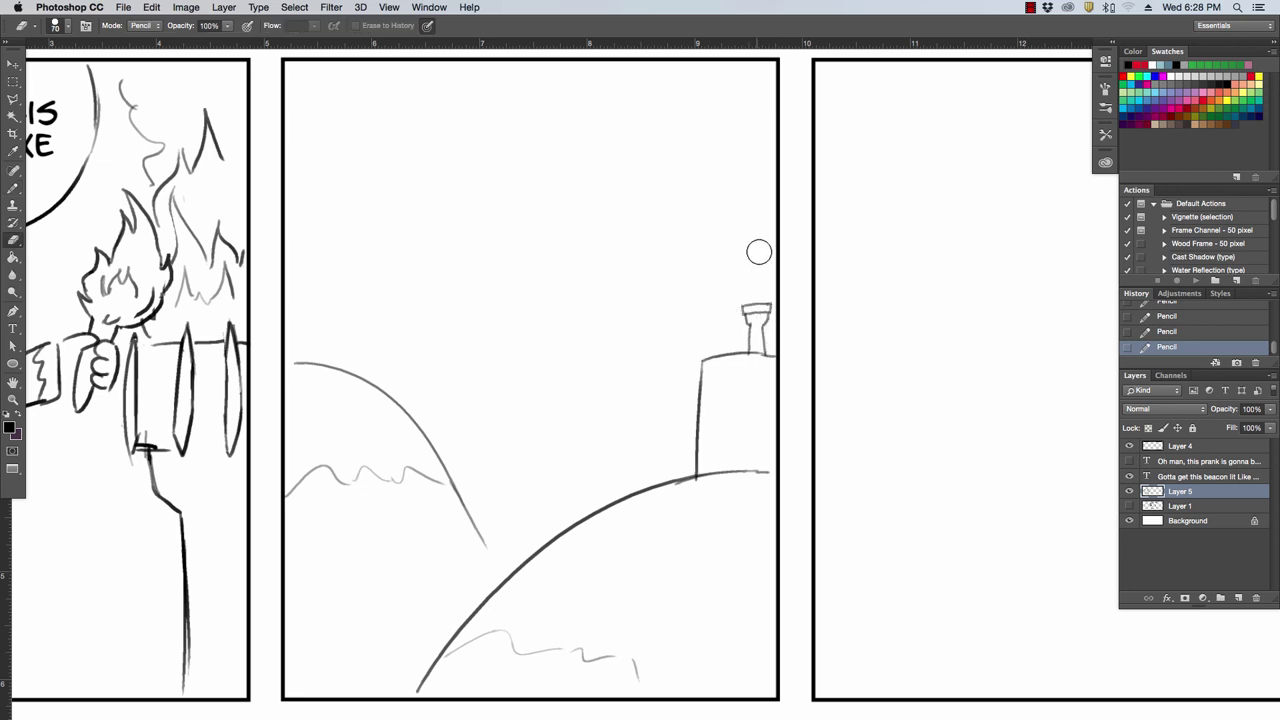
{"action": "key", "text": "bracketleft"}
{"action": "key", "text": "bracketleft"}
{"action": "key", "text": "bracketleft"}
{"action": "left_click_drag", "start_coordinate": [749, 320], "coordinate": [758, 309]}
{"action": "key", "text": "b"}
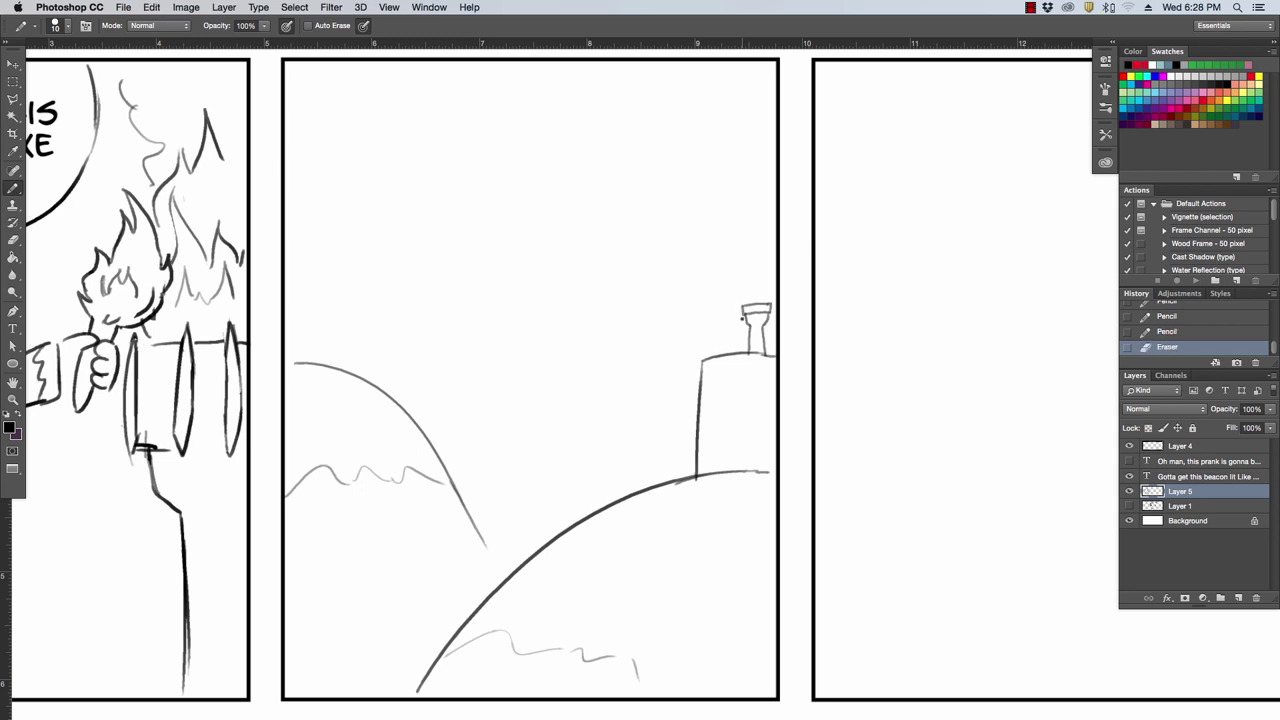
{"action": "mouse_move", "coordinate": [745, 306]}
{"action": "left_mouse_down"}
{"action": "mouse_move", "coordinate": [750, 265]}
{"action": "mouse_move", "coordinate": [770, 295]}
{"action": "left_mouse_up"}
Step: Shade the beacon bowl and tower top with a size-40 pencil, then return to 10
{"action": "mouse_move", "coordinate": [750, 320]}
{"action": "left_mouse_down"}
{"action": "mouse_move", "coordinate": [770, 324]}
{"action": "mouse_move", "coordinate": [750, 352]}
{"action": "mouse_move", "coordinate": [762, 355]}
{"action": "left_mouse_up"}
{"action": "key", "text": "bracketright"}
{"action": "key", "text": "bracketright"}
{"action": "key", "text": "bracketright"}
{"action": "mouse_move", "coordinate": [710, 366]}
{"action": "left_mouse_down"}
{"action": "mouse_move", "coordinate": [770, 362]}
{"action": "mouse_move", "coordinate": [754, 389]}
{"action": "mouse_move", "coordinate": [706, 400]}
{"action": "mouse_move", "coordinate": [721, 384]}
{"action": "mouse_move", "coordinate": [745, 390]}
{"action": "mouse_move", "coordinate": [772, 435]}
{"action": "mouse_move", "coordinate": [769, 463]}
{"action": "mouse_move", "coordinate": [700, 472]}
{"action": "mouse_move", "coordinate": [705, 412]}
{"action": "mouse_move", "coordinate": [711, 458]}
{"action": "mouse_move", "coordinate": [735, 420]}
{"action": "mouse_move", "coordinate": [760, 440]}
{"action": "mouse_move", "coordinate": [757, 414]}
{"action": "mouse_move", "coordinate": [713, 408]}
{"action": "left_mouse_up"}
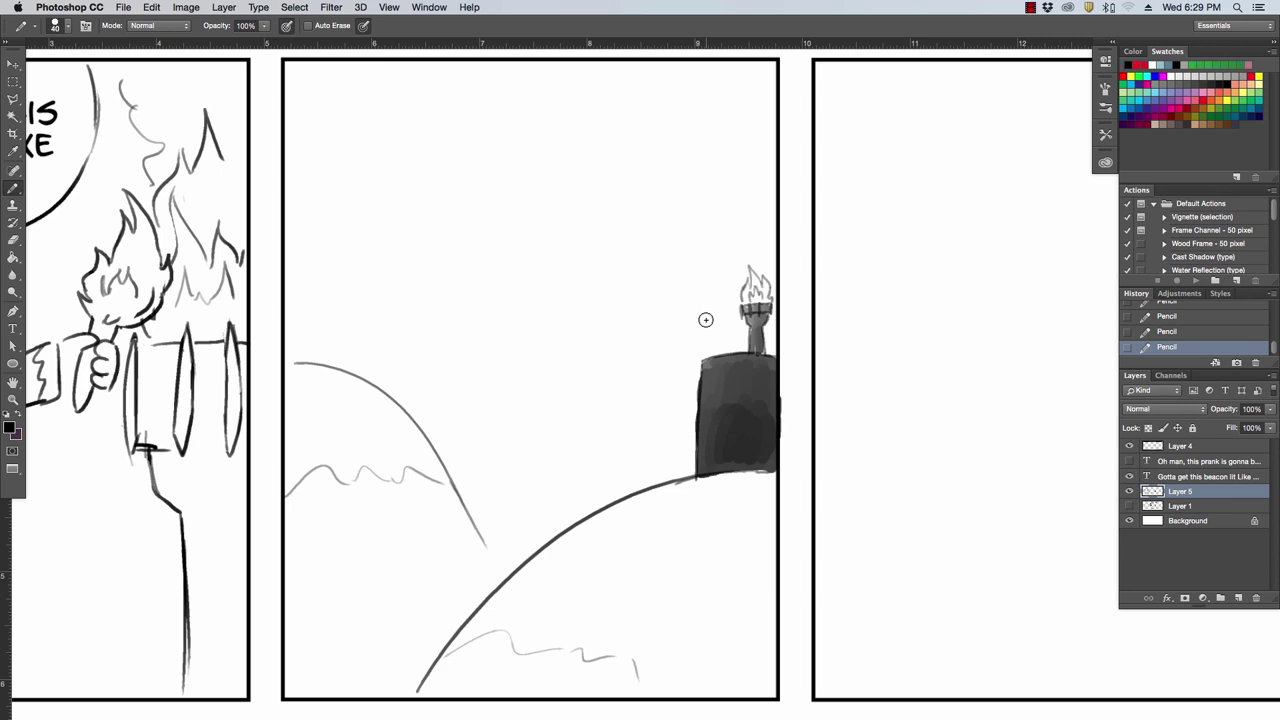
{"action": "key", "text": "bracketleft"}
{"action": "key", "text": "bracketleft"}
{"action": "key", "text": "bracketleft"}
Step: Rework the small figure's head and legs beside the beacon, then zoom out
{"action": "left_click_drag", "start_coordinate": [727, 283], "coordinate": [724, 271]}
{"action": "mouse_move", "coordinate": [710, 318]}
{"action": "left_mouse_down"}
{"action": "mouse_move", "coordinate": [698, 327]}
{"action": "mouse_move", "coordinate": [728, 337]}
{"action": "mouse_move", "coordinate": [698, 325]}
{"action": "left_mouse_up"}
{"action": "key", "text": "e"}
{"action": "mouse_move", "coordinate": [720, 330]}
{"action": "left_mouse_down"}
{"action": "mouse_move", "coordinate": [731, 331]}
{"action": "mouse_move", "coordinate": [713, 354]}
{"action": "mouse_move", "coordinate": [722, 322]}
{"action": "left_mouse_up"}
{"action": "key", "text": "b"}
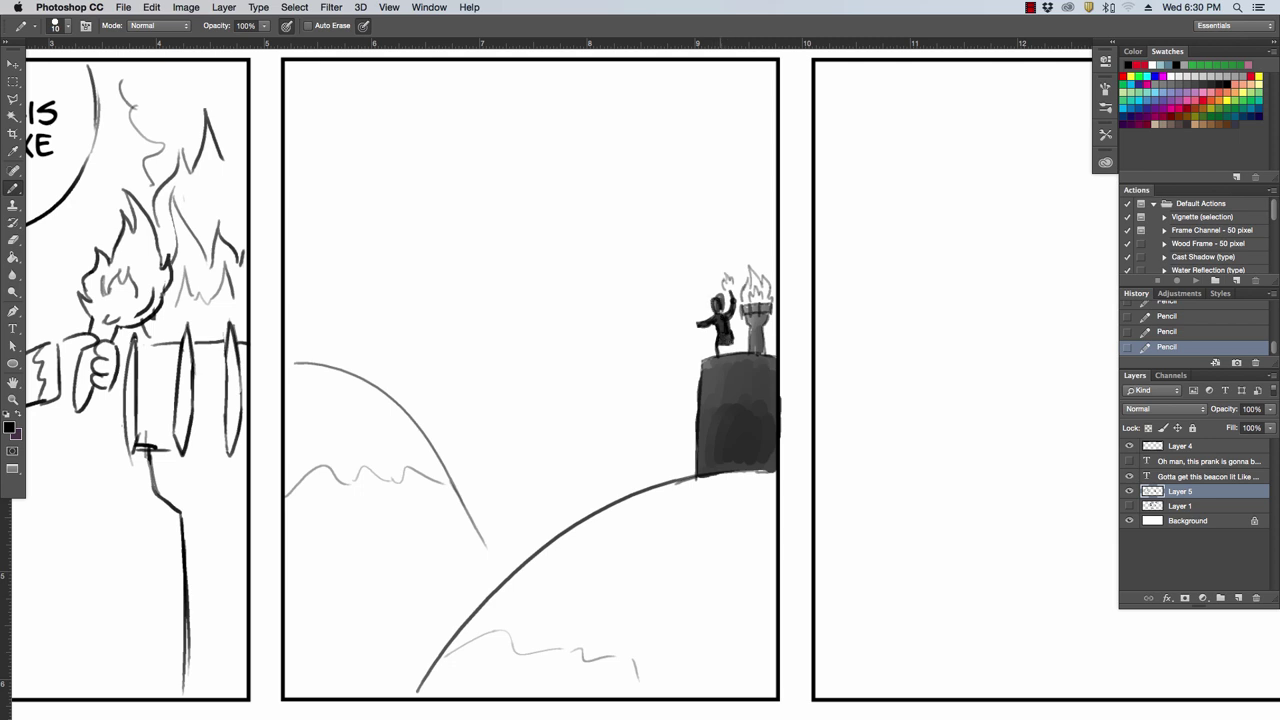
{"action": "key", "text": "e"}
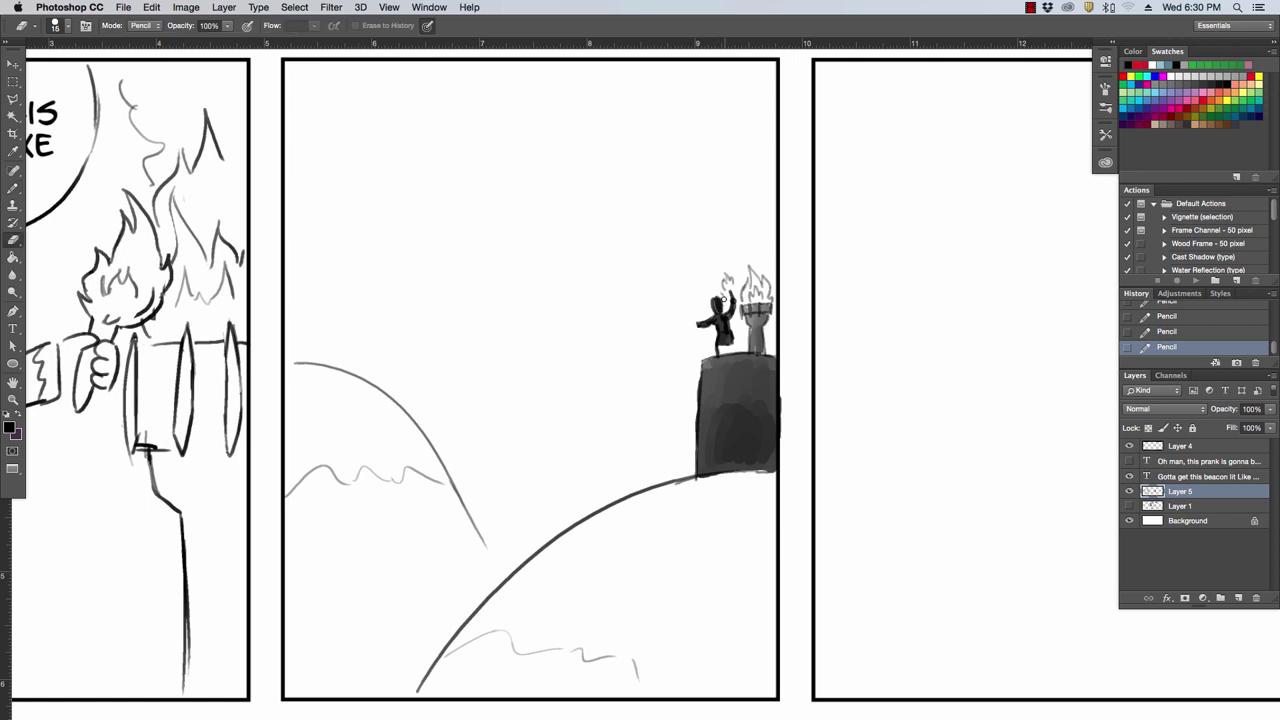
{"action": "left_click_drag", "start_coordinate": [721, 300], "coordinate": [714, 296]}
{"action": "key", "text": "b"}
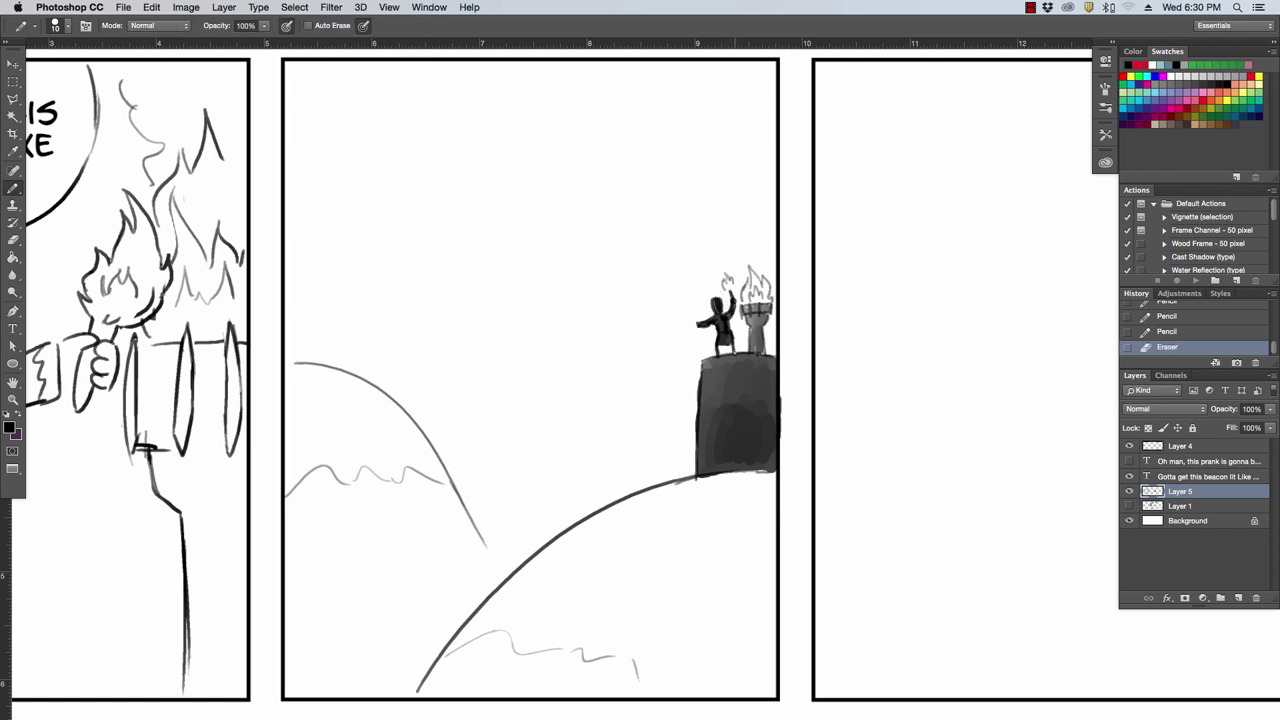
{"action": "left_click_drag", "start_coordinate": [733, 342], "coordinate": [731, 356]}
{"action": "key", "text": "z"}
{"action": "mouse_move", "coordinate": [813, 300]}
{"action": "left_mouse_down"}
{"action": "mouse_move", "coordinate": [782, 310]}
{"action": "mouse_move", "coordinate": [830, 305]}
{"action": "left_mouse_up"}
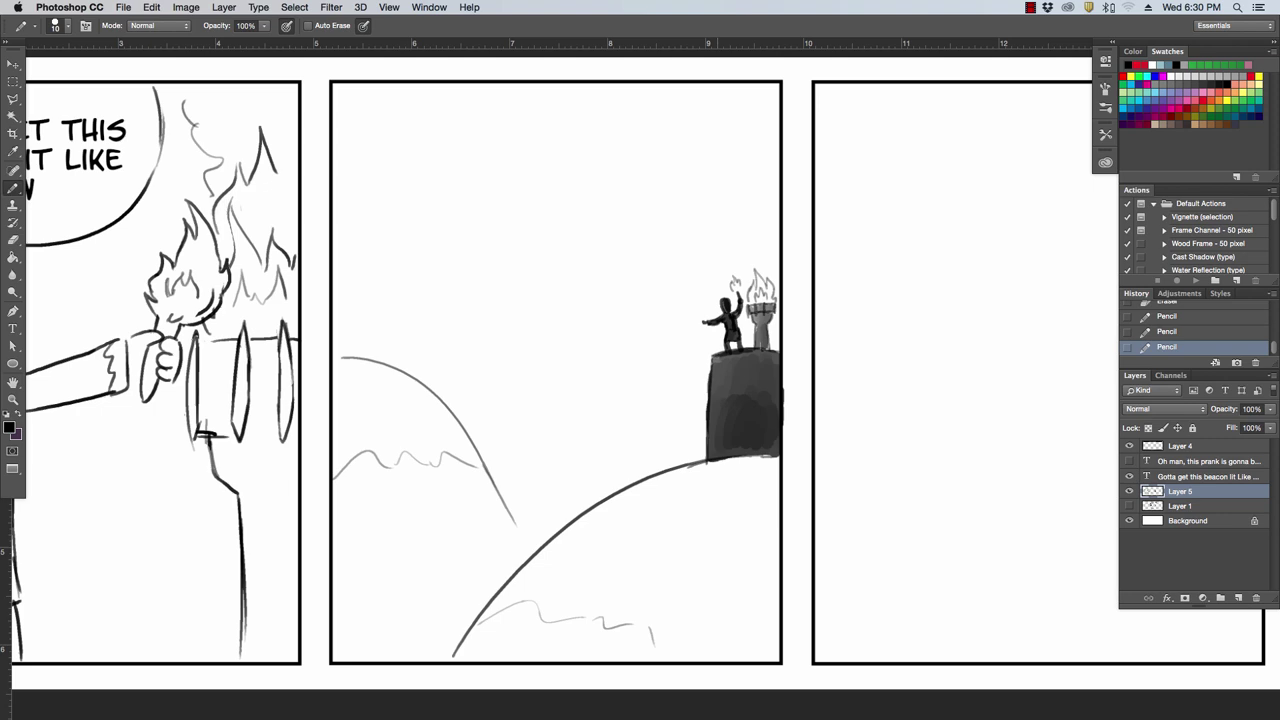
Step: Zoom in on the left hilltop and pencil a small pole topped with a flag
{"action": "key", "text": "z"}
{"action": "left_click_drag", "start_coordinate": [820, 334], "coordinate": [790, 336]}
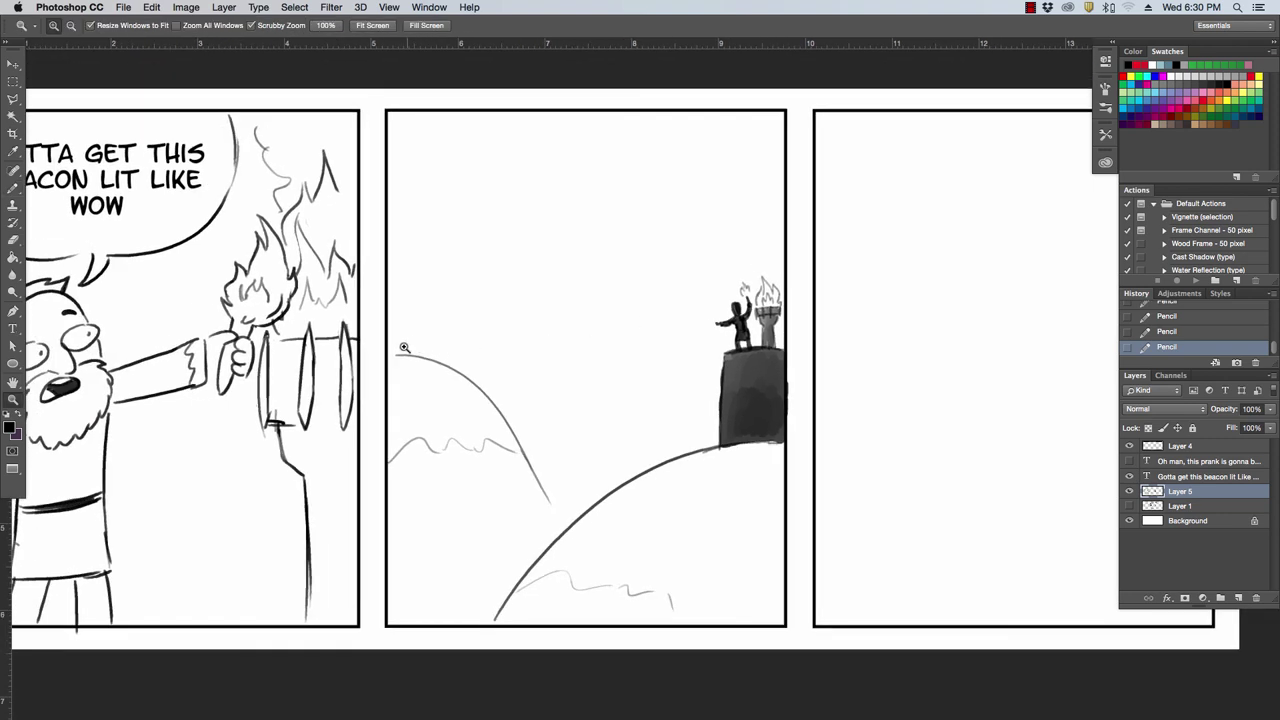
{"action": "left_click_drag", "start_coordinate": [404, 347], "coordinate": [432, 335]}
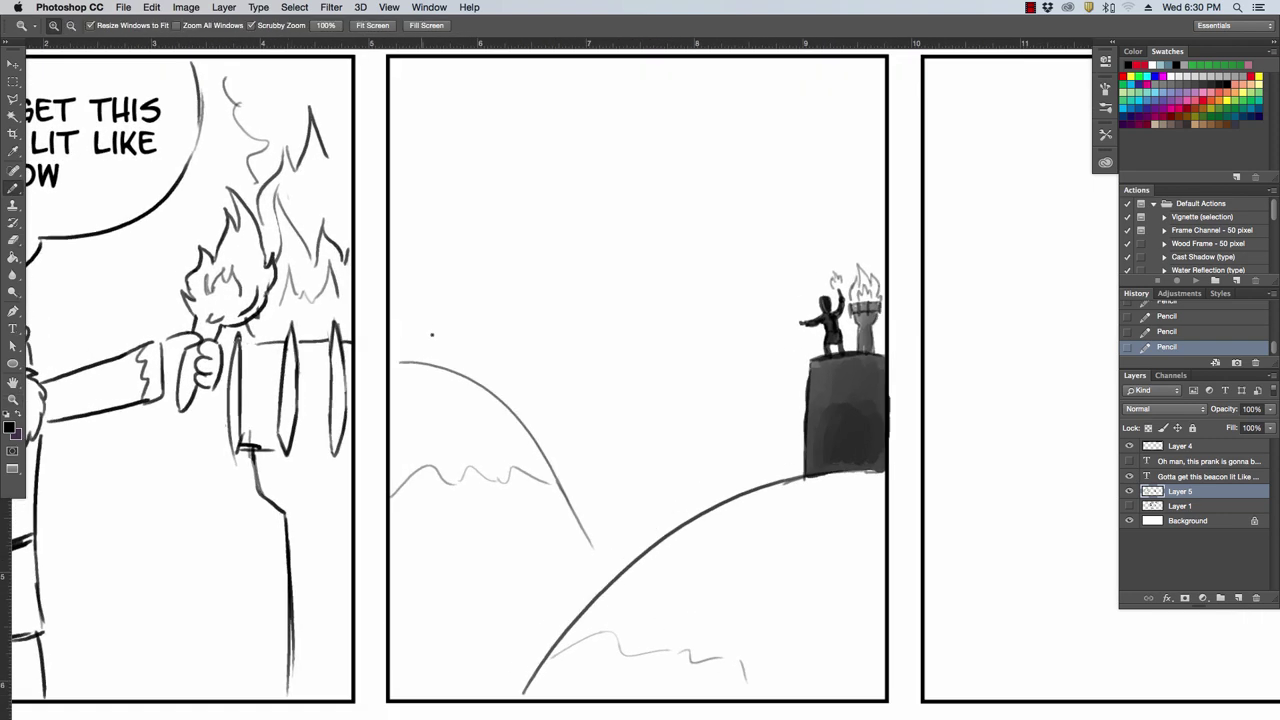
{"action": "key", "text": "b"}
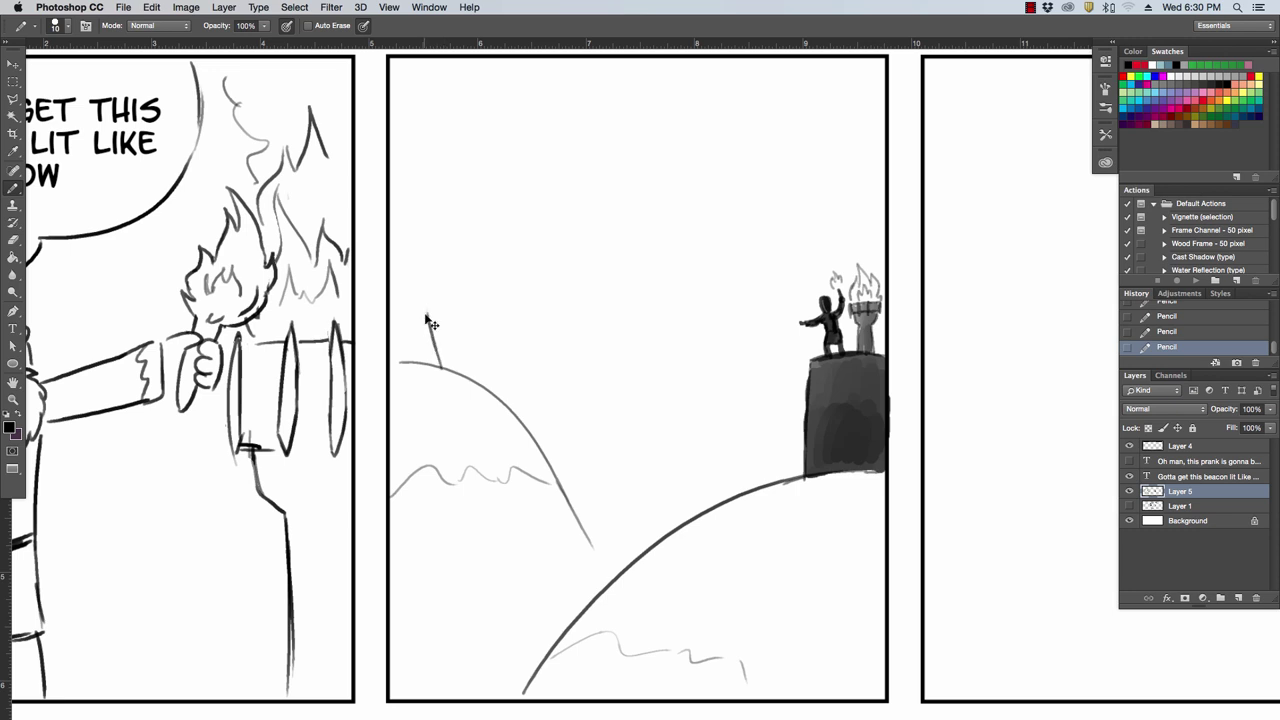
{"action": "left_click_drag", "start_coordinate": [428, 362], "coordinate": [420, 320]}
{"action": "key", "text": "ctrl+z"}
{"action": "mouse_move", "coordinate": [428, 368]}
{"action": "left_mouse_down"}
{"action": "mouse_move", "coordinate": [424, 322]}
{"action": "mouse_move", "coordinate": [399, 318]}
{"action": "left_mouse_up"}
{"action": "key", "text": "ctrl+z"}
{"action": "left_click_drag", "start_coordinate": [392, 298], "coordinate": [396, 305]}
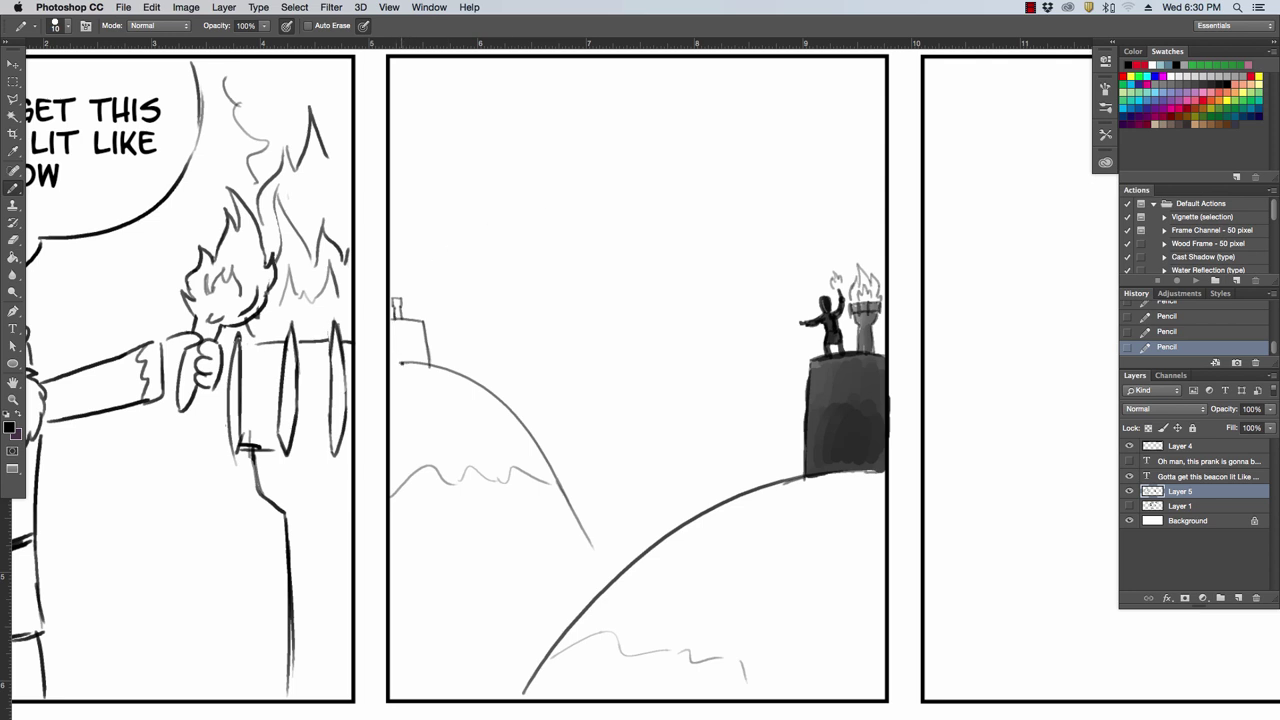
Step: Erase stray marks at the tower base and pencil in the tower's base and right side
{"action": "key", "text": "e"}
{"action": "left_click", "coordinate": [429, 369]}
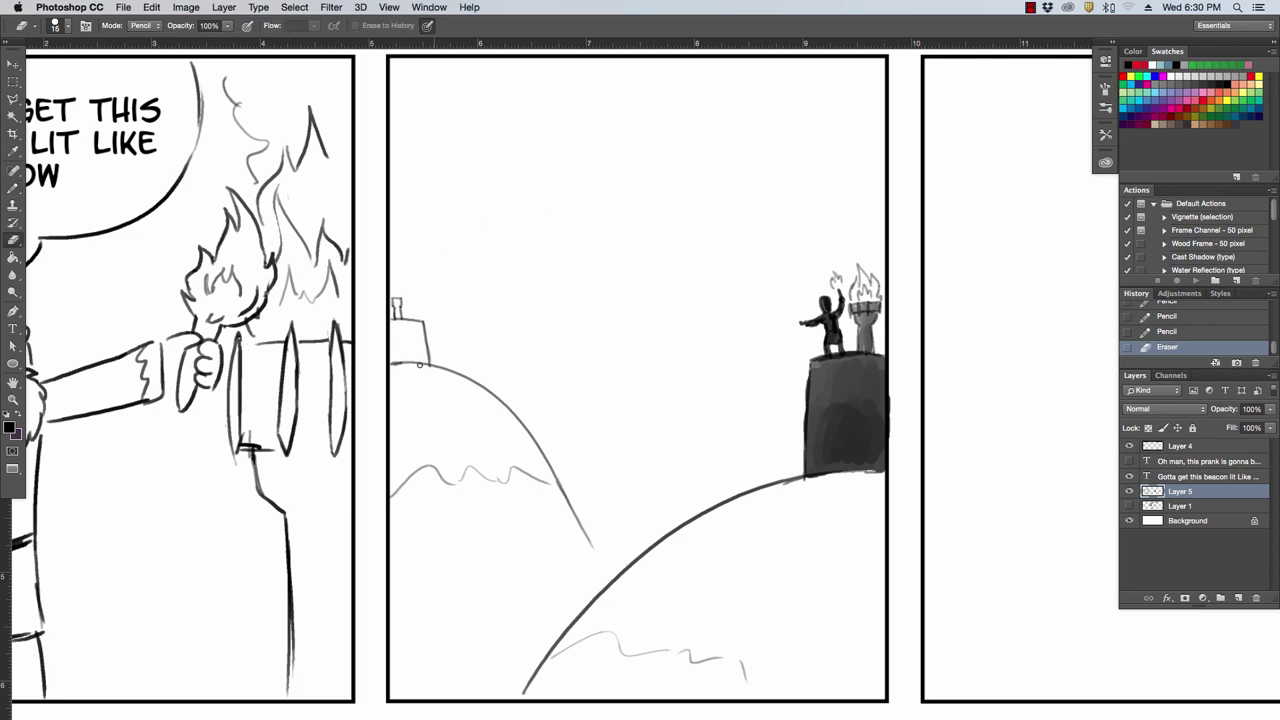
{"action": "left_click_drag", "start_coordinate": [418, 366], "coordinate": [396, 366]}
{"action": "left_click", "coordinate": [404, 340]}
{"action": "key", "text": "b"}
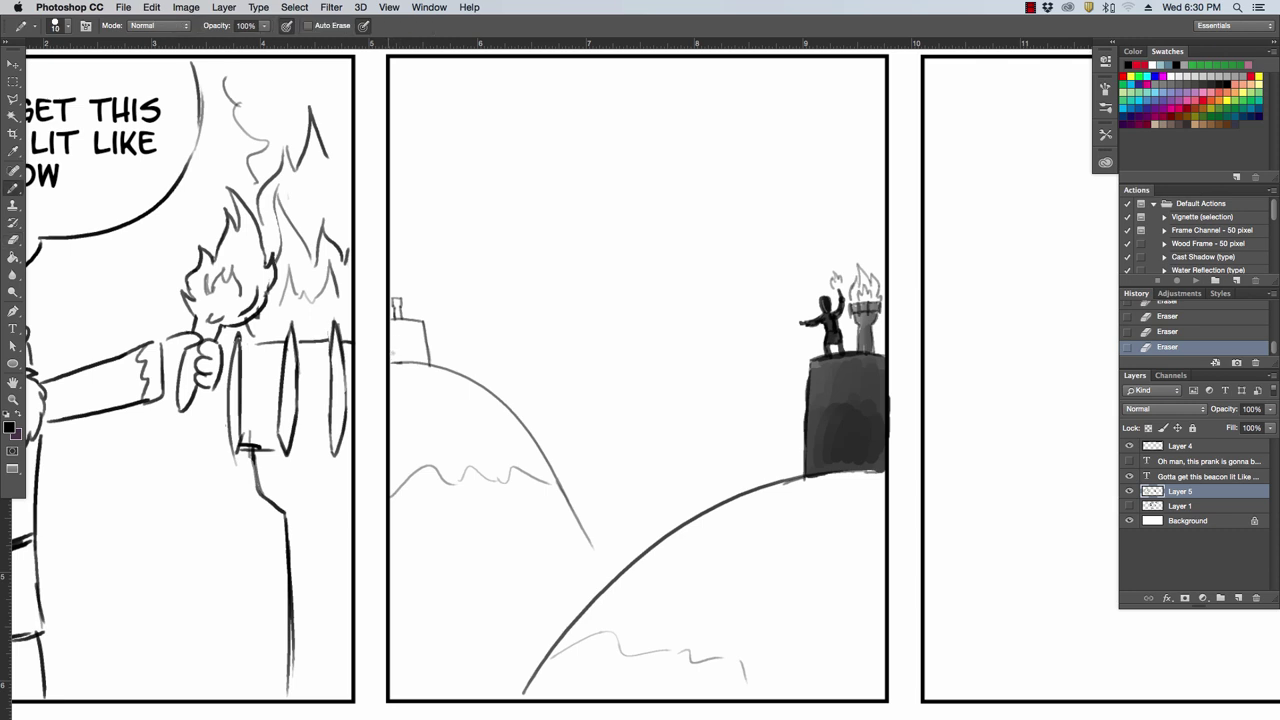
{"action": "left_click_drag", "start_coordinate": [392, 351], "coordinate": [398, 352]}
{"action": "left_click", "coordinate": [405, 351]}
{"action": "left_click", "coordinate": [405, 342]}
{"action": "mouse_move", "coordinate": [419, 341]}
{"action": "left_mouse_down"}
{"action": "mouse_move", "coordinate": [419, 353]}
{"action": "mouse_move", "coordinate": [426, 337]}
{"action": "left_mouse_up"}
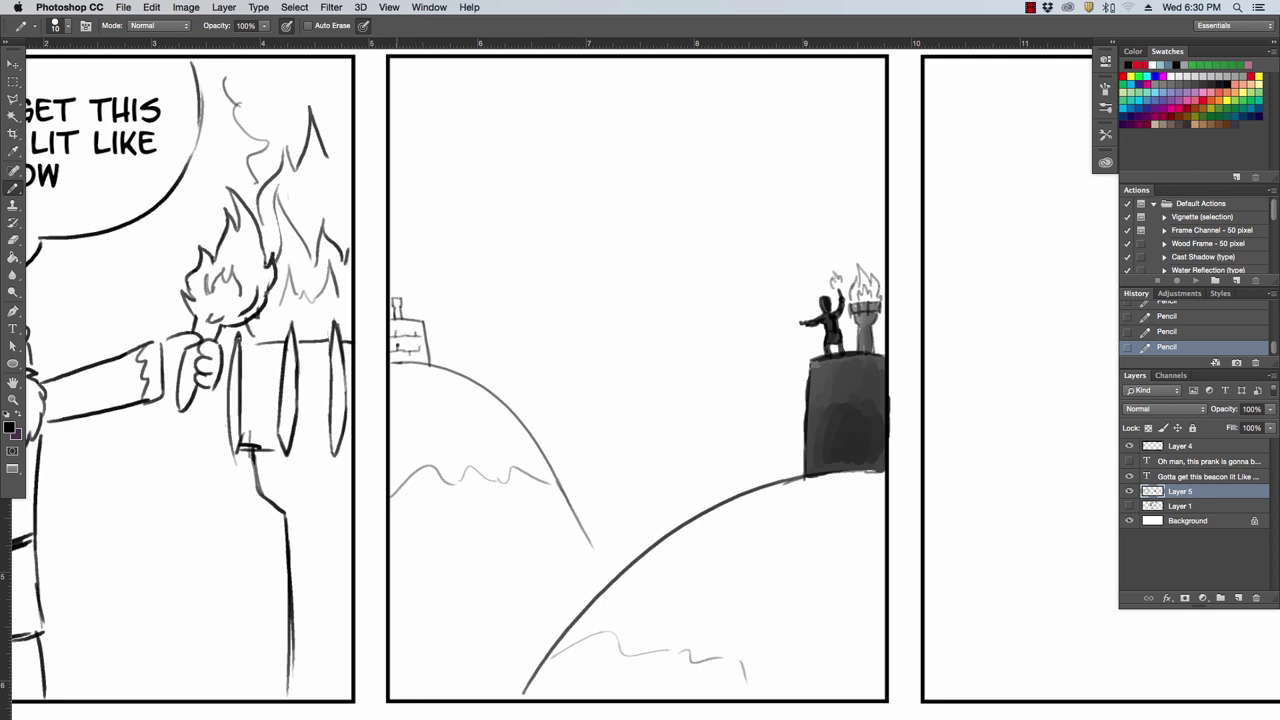
{"action": "left_click", "coordinate": [409, 301]}
{"action": "left_click", "coordinate": [415, 305]}
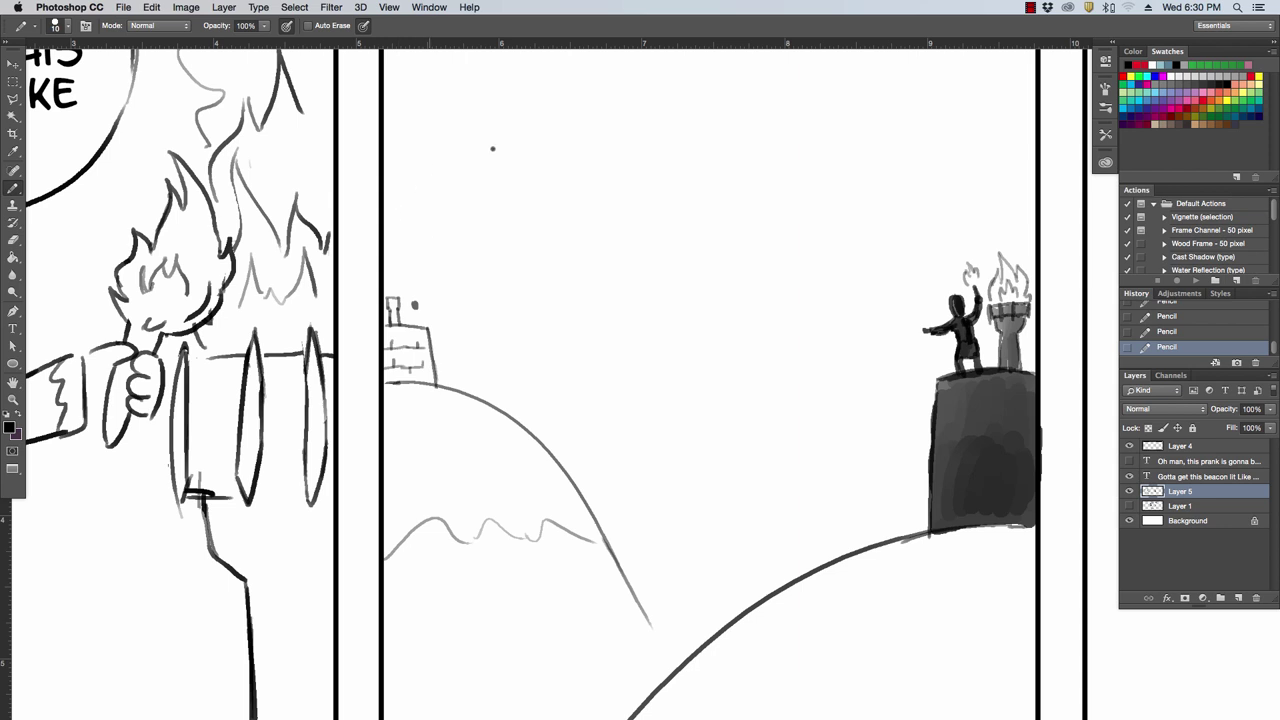
Step: Zoom closer, erase a stray mark and sketch the tiny figure beside the tower
{"action": "key", "text": "z"}
{"action": "left_click", "coordinate": [403, 302]}
{"action": "key", "text": "e"}
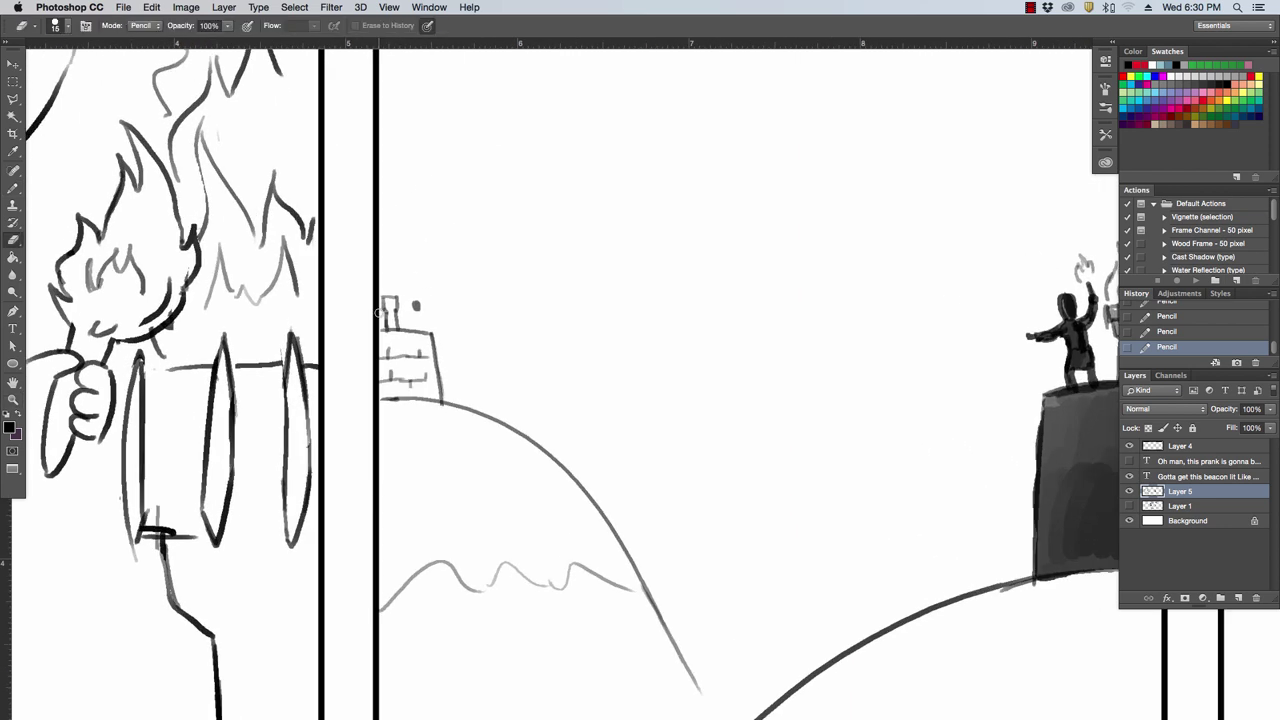
{"action": "left_click_drag", "start_coordinate": [380, 308], "coordinate": [393, 265]}
{"action": "key", "text": "b"}
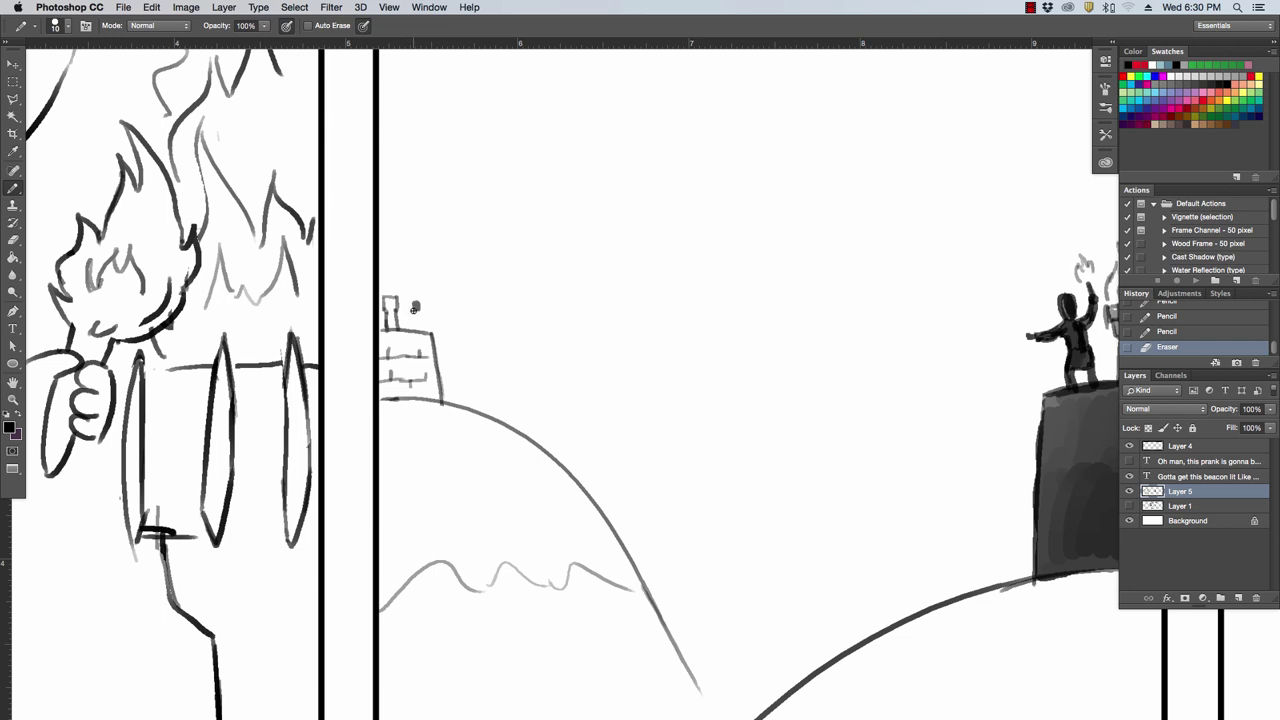
{"action": "key", "text": "ctrl+z"}
{"action": "left_click_drag", "start_coordinate": [417, 310], "coordinate": [417, 318]}
{"action": "left_click_drag", "start_coordinate": [419, 311], "coordinate": [394, 295]}
Step: Erase stray marks along the hill line and darken the small tower's base line
{"action": "key", "text": "z"}
{"action": "key", "text": "b"}
{"action": "key", "text": "e"}
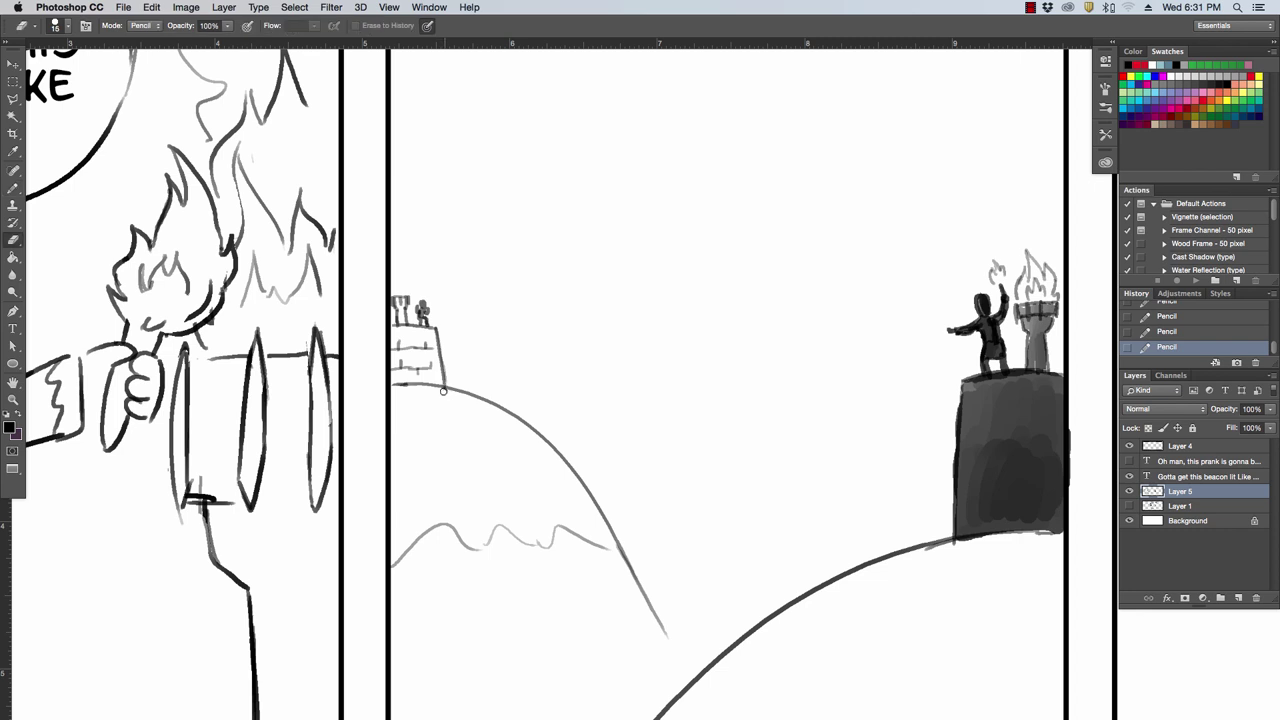
{"action": "left_click_drag", "start_coordinate": [442, 388], "coordinate": [422, 390]}
{"action": "key", "text": "b"}
{"action": "mouse_move", "coordinate": [390, 341]}
{"action": "left_mouse_down"}
{"action": "mouse_move", "coordinate": [430, 338]}
{"action": "mouse_move", "coordinate": [413, 338]}
{"action": "mouse_move", "coordinate": [420, 374]}
{"action": "mouse_move", "coordinate": [442, 361]}
{"action": "left_mouse_up"}
{"action": "key", "text": "ctrl+z"}
{"action": "key", "text": "ctrl+z"}
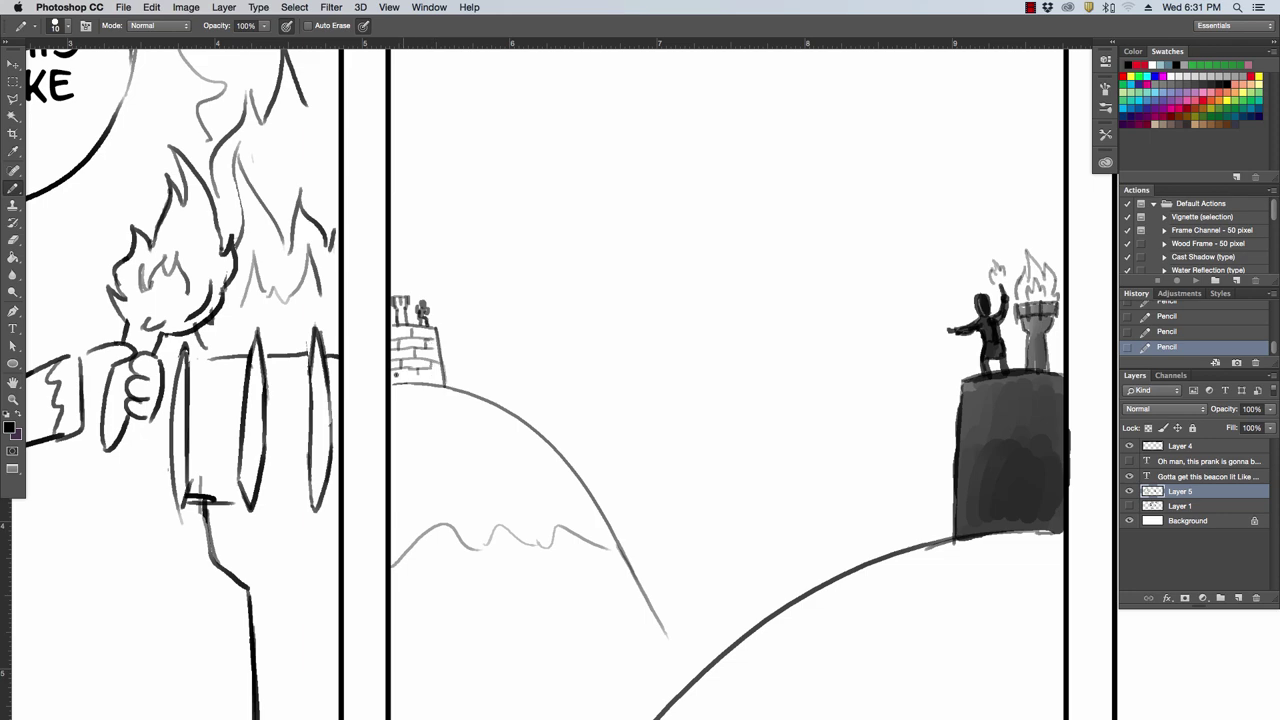
{"action": "left_click_drag", "start_coordinate": [406, 376], "coordinate": [442, 378]}
Step: Extend the left hill's outline and pencil cloud outlines between the hills
{"action": "key", "text": "z"}
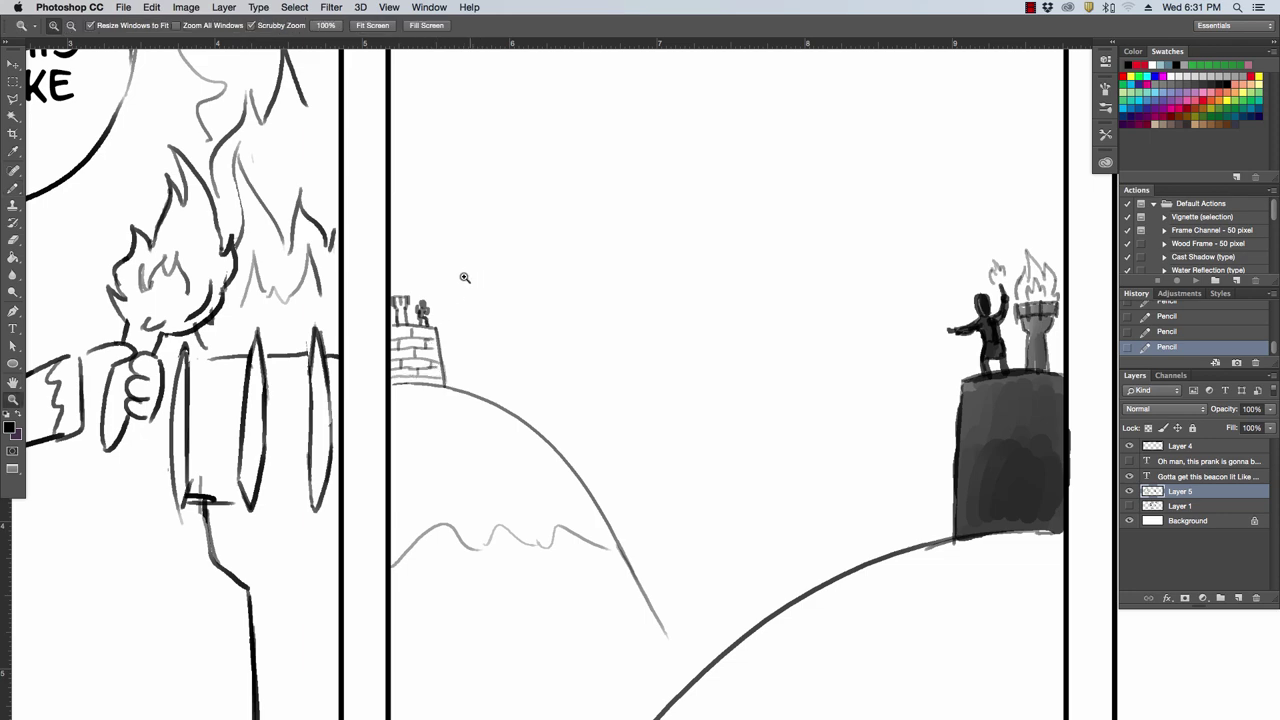
{"action": "left_click", "coordinate": [463, 277], "text": "alt"}
{"action": "left_click", "coordinate": [889, 292], "text": "alt"}
{"action": "left_click_drag", "start_coordinate": [851, 296], "coordinate": [862, 296]}
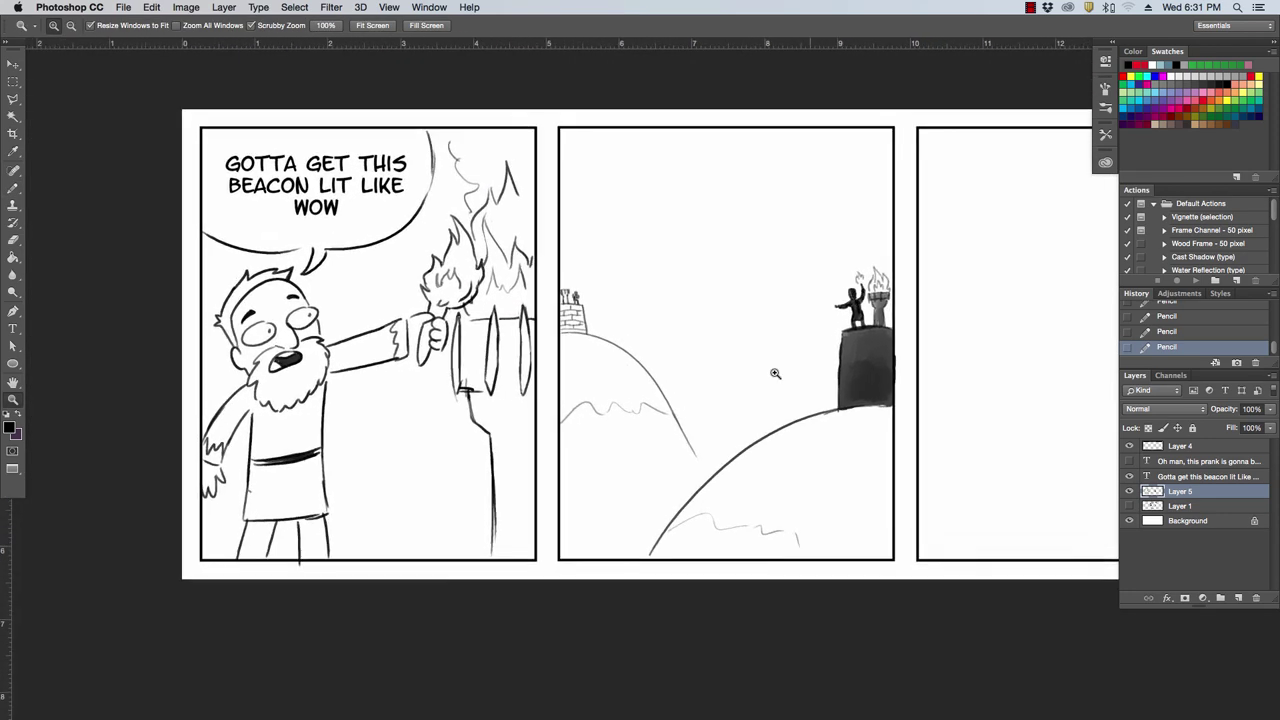
{"action": "key", "text": "b"}
{"action": "left_click_drag", "start_coordinate": [696, 456], "coordinate": [706, 481]}
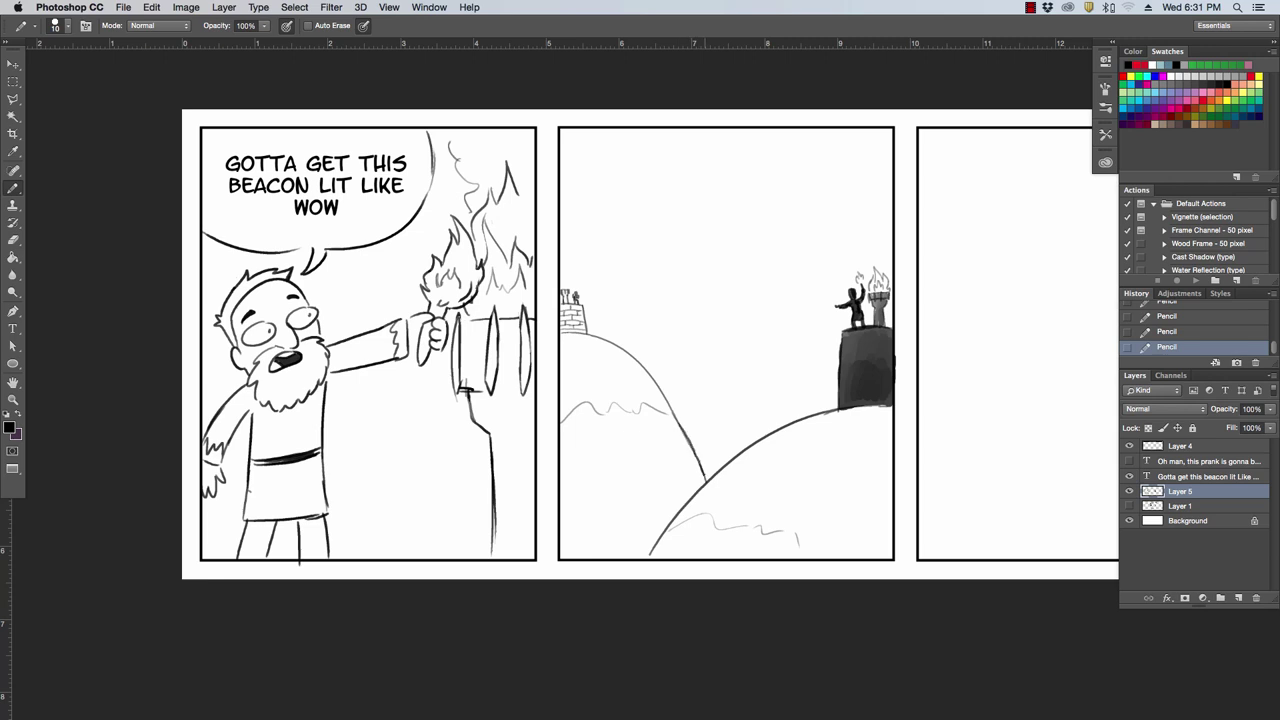
{"action": "mouse_move", "coordinate": [764, 421]}
{"action": "left_mouse_down"}
{"action": "mouse_move", "coordinate": [724, 413]}
{"action": "mouse_move", "coordinate": [822, 331]}
{"action": "left_mouse_up"}
{"action": "mouse_move", "coordinate": [608, 321]}
{"action": "left_mouse_down"}
{"action": "mouse_move", "coordinate": [710, 382]}
{"action": "mouse_move", "coordinate": [672, 382]}
{"action": "left_mouse_up"}
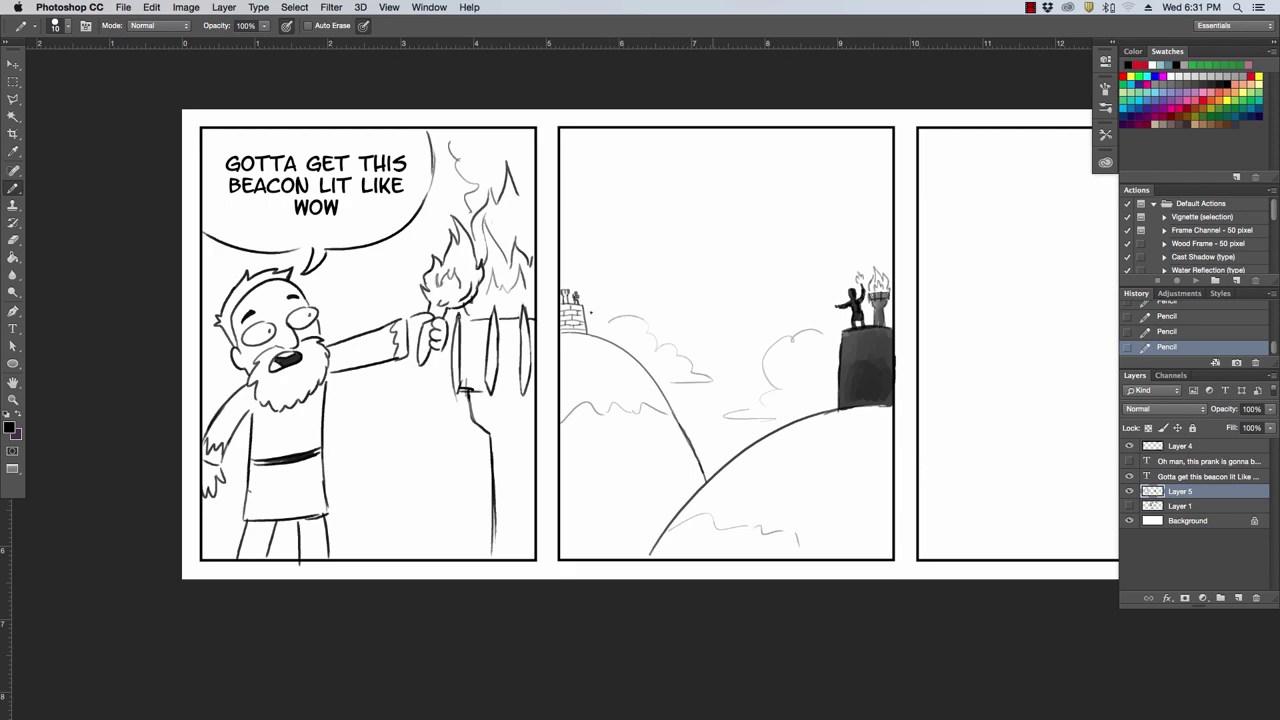
Step: Lasso the flags atop the small tower and nudge them slightly up and right
{"action": "left_click", "coordinate": [578, 288]}
{"action": "left_click", "coordinate": [578, 288]}
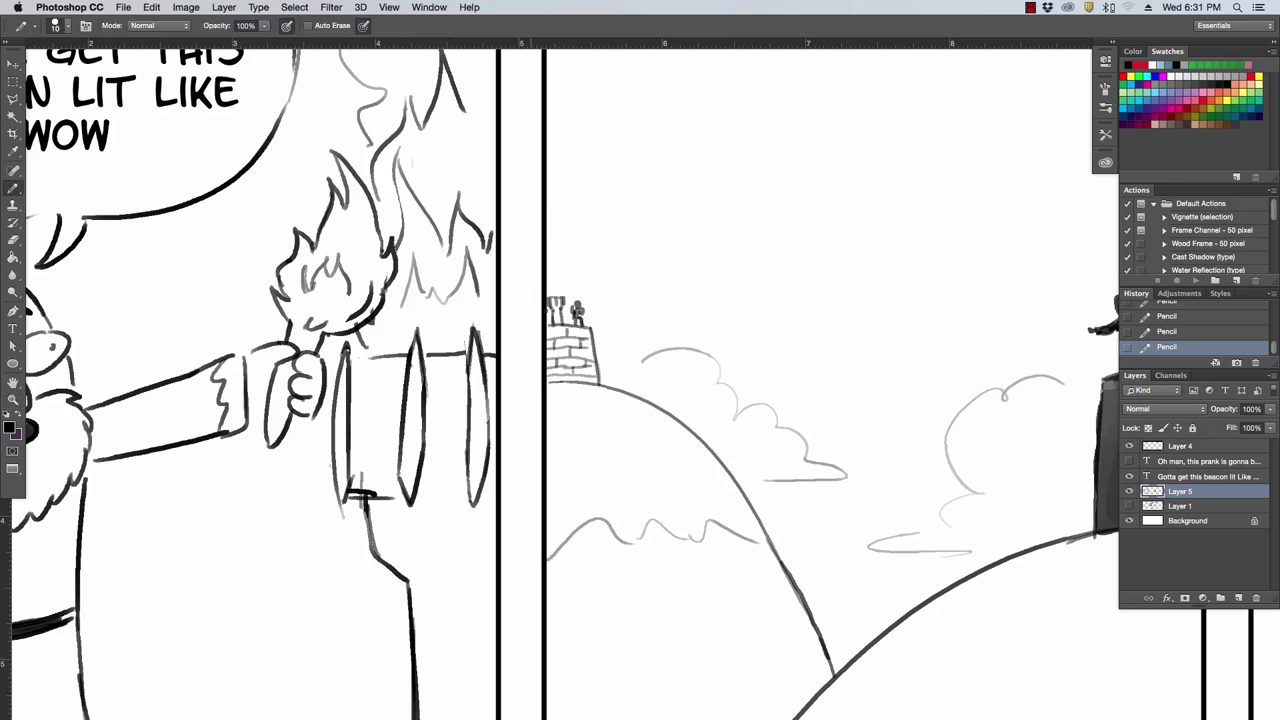
{"action": "key", "text": "l"}
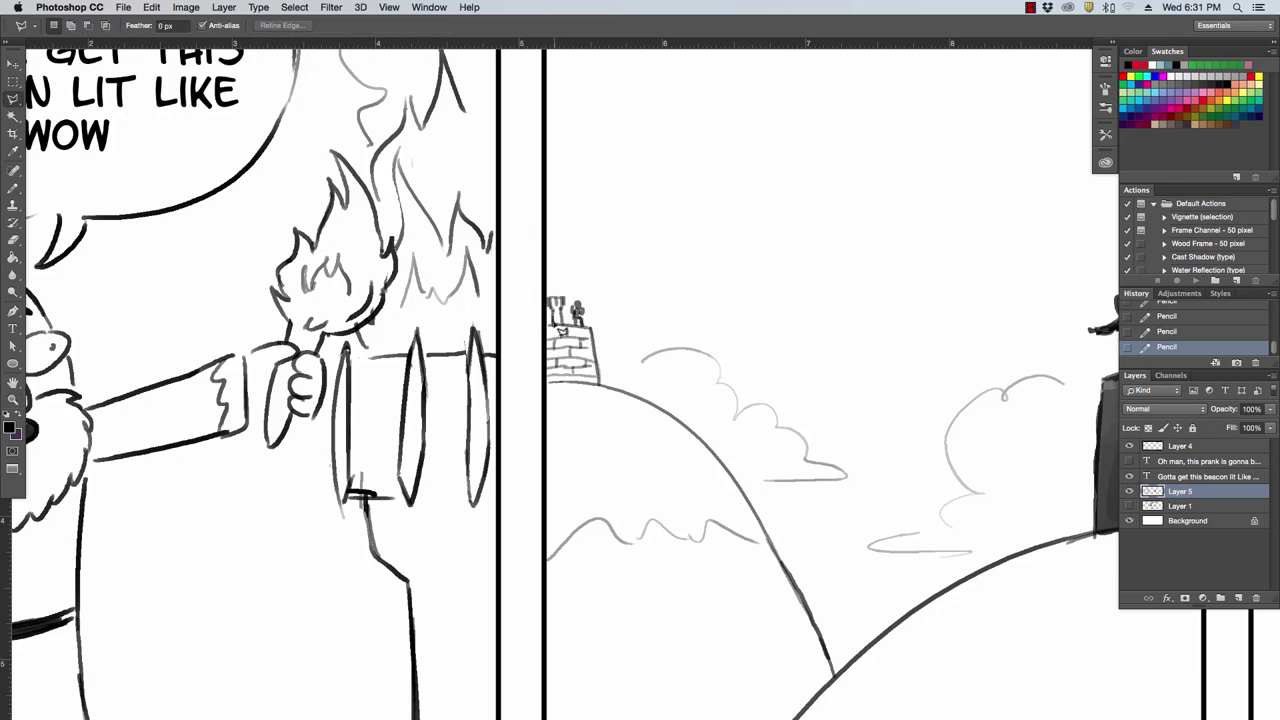
{"action": "left_click", "coordinate": [546, 300]}
{"action": "left_click", "coordinate": [552, 283]}
{"action": "left_click", "coordinate": [566, 281]}
{"action": "left_click", "coordinate": [571, 294]}
{"action": "double_click", "coordinate": [573, 332]}
{"action": "key", "text": "v"}
{"action": "left_click_drag", "start_coordinate": [563, 296], "coordinate": [568, 290]}
Step: Deselect the flags and zoom out to frame the first two panels
{"action": "key", "text": "l"}
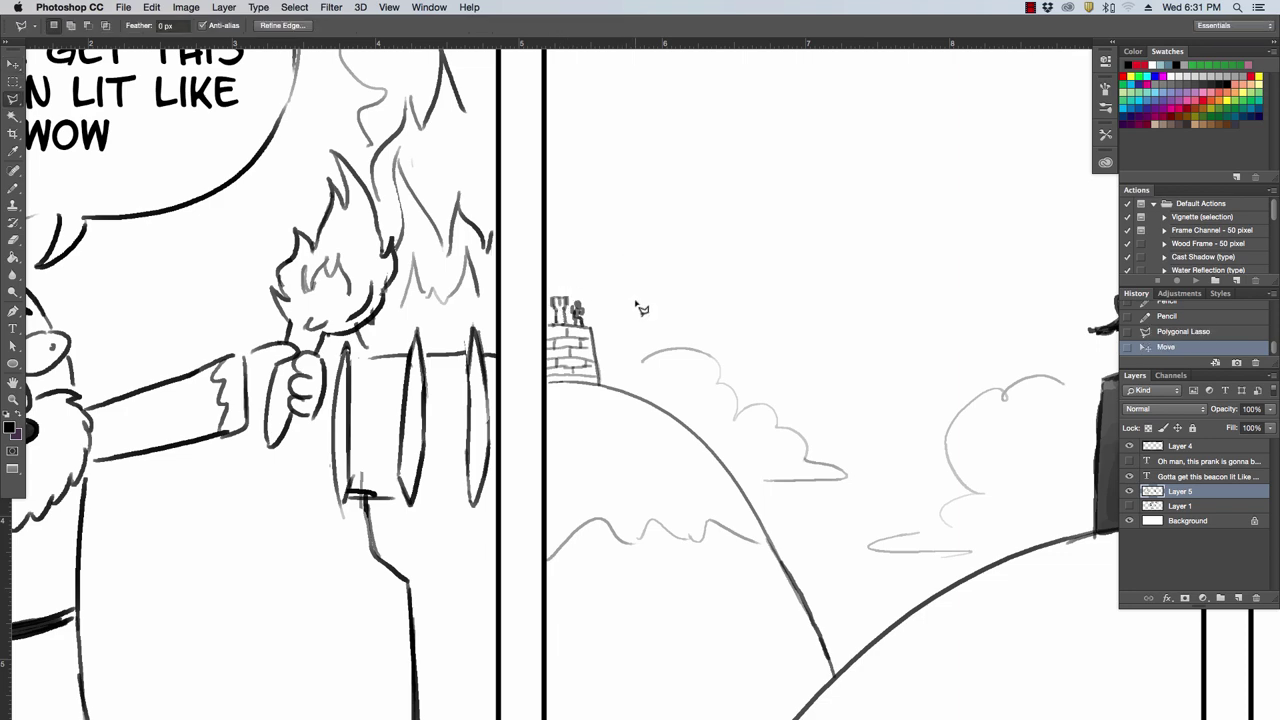
{"action": "key", "text": "ctrl+d"}
{"action": "key", "text": "z"}
{"action": "left_click", "coordinate": [660, 290], "text": "alt"}
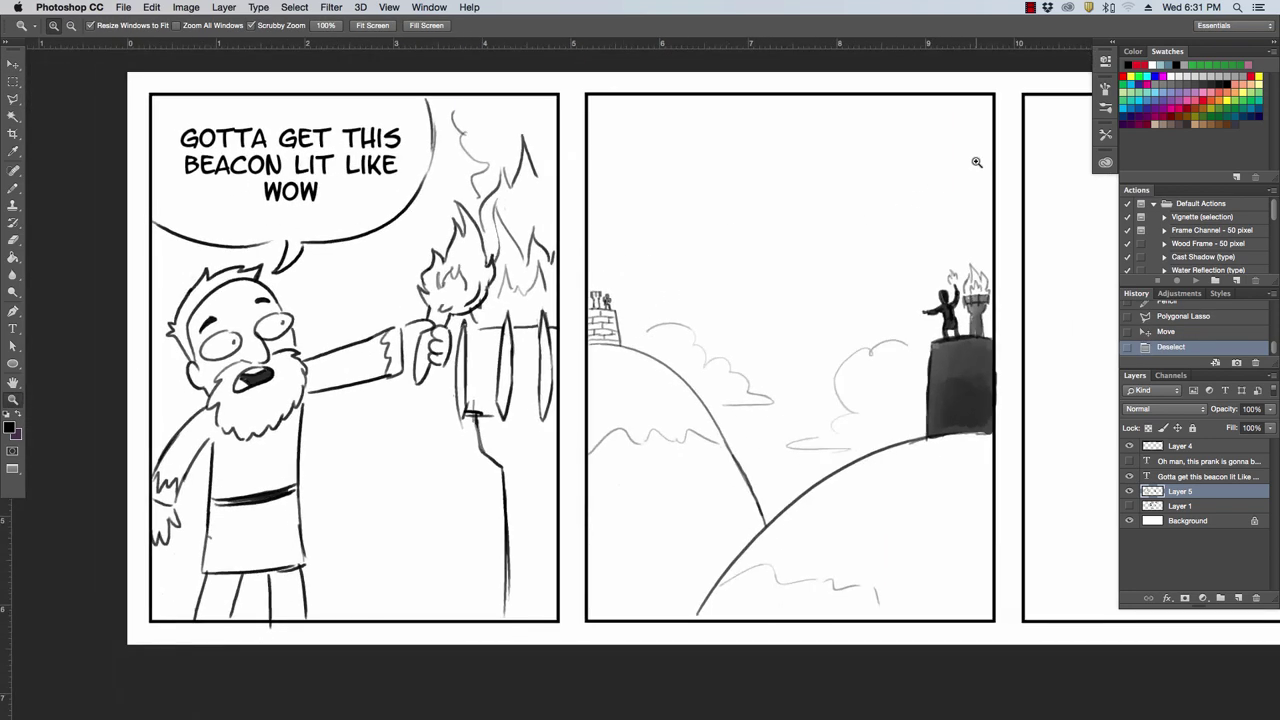
{"action": "left_click_drag", "start_coordinate": [976, 162], "coordinate": [961, 150]}
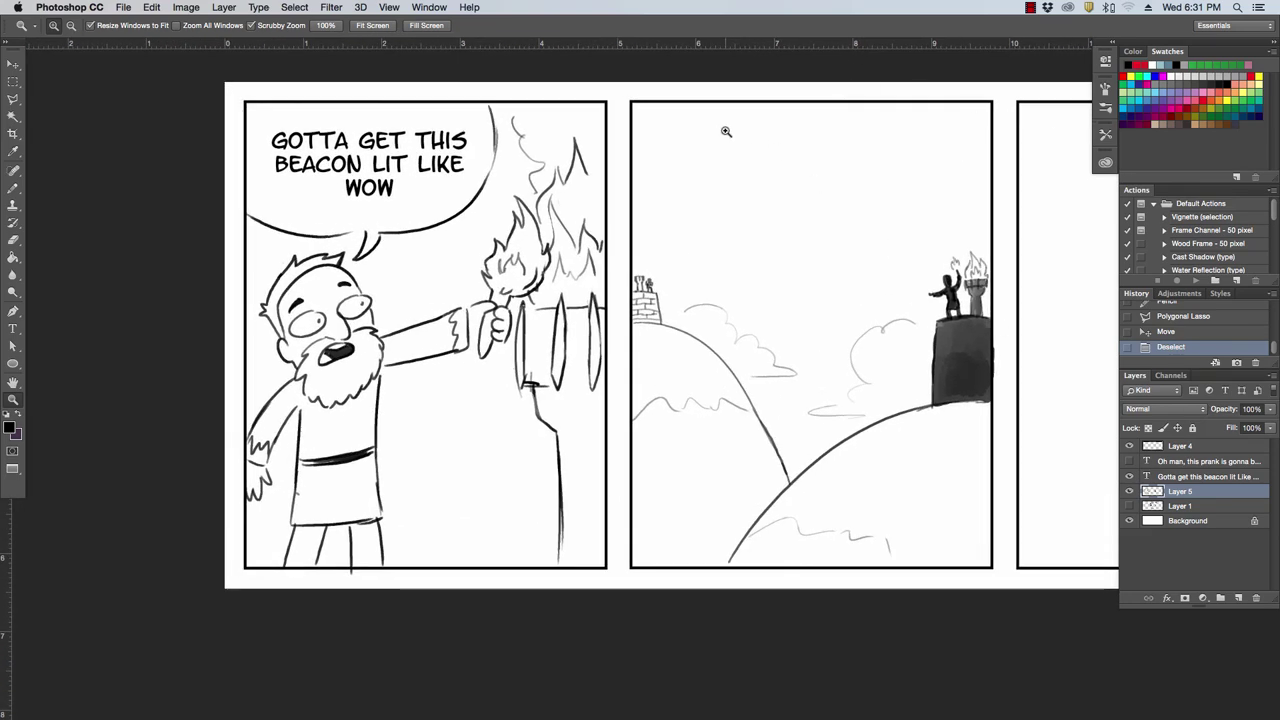
Step: Add a 14 pt question: 'Hey, did you mean to light that beacon or was it an accident again?'
{"action": "key", "text": "t"}
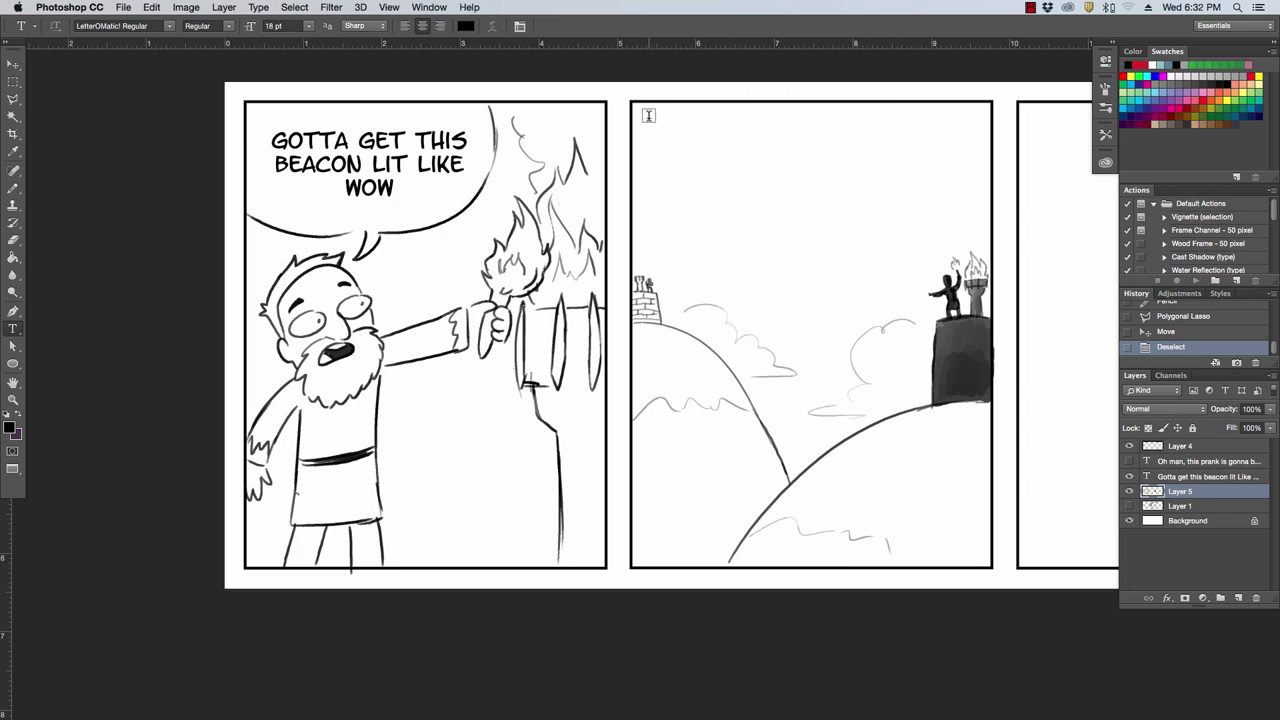
{"action": "left_click_drag", "start_coordinate": [651, 118], "coordinate": [870, 210]}
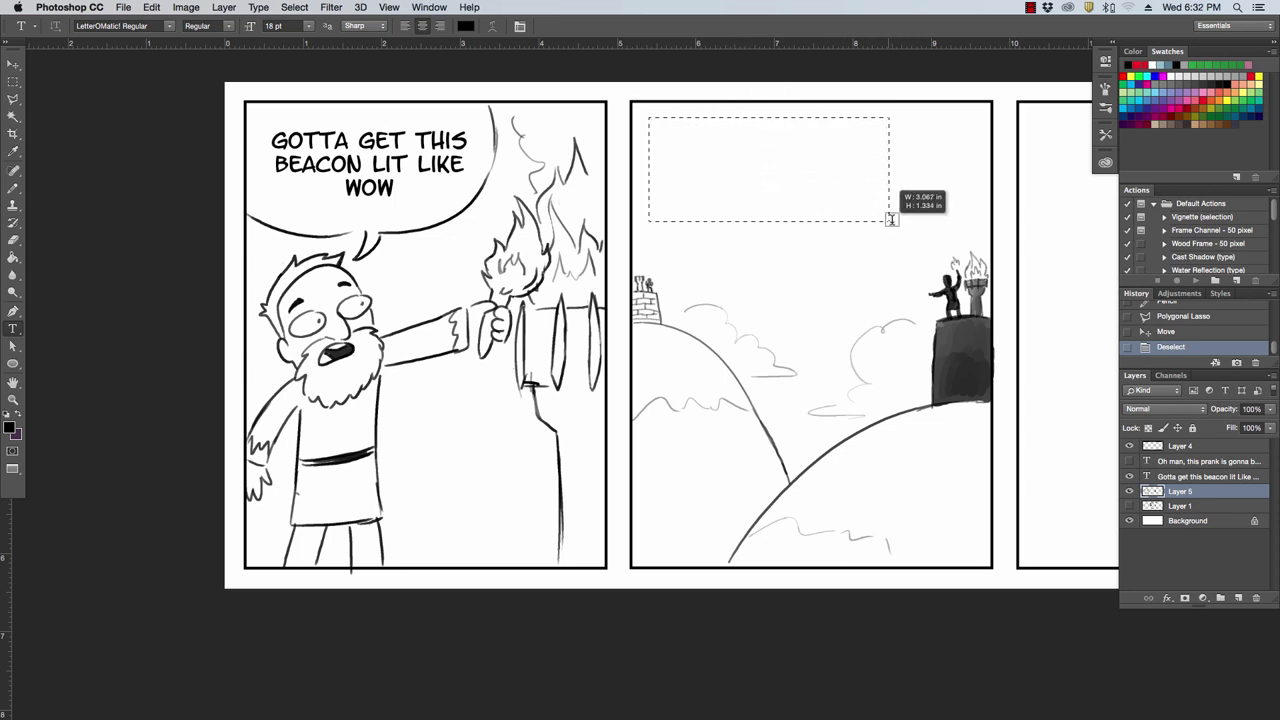
{"action": "left_click_drag", "start_coordinate": [870, 210], "coordinate": [903, 226]}
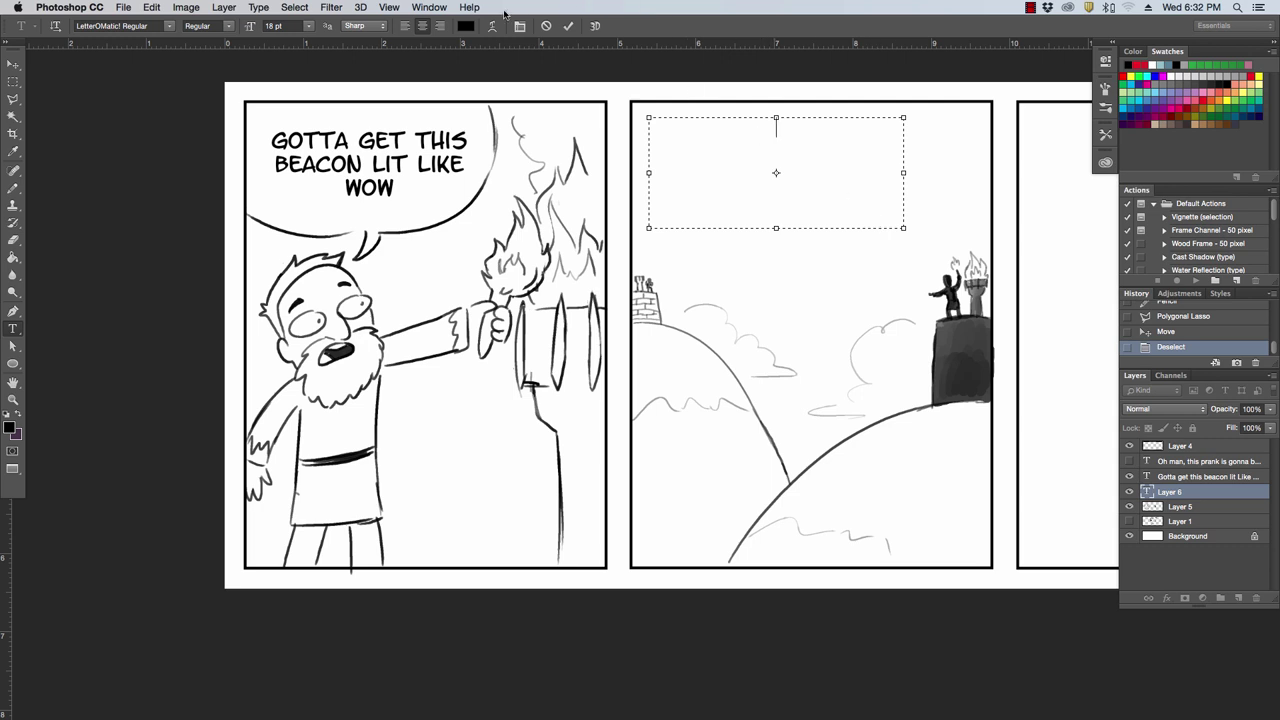
{"action": "left_click", "coordinate": [308, 27]}
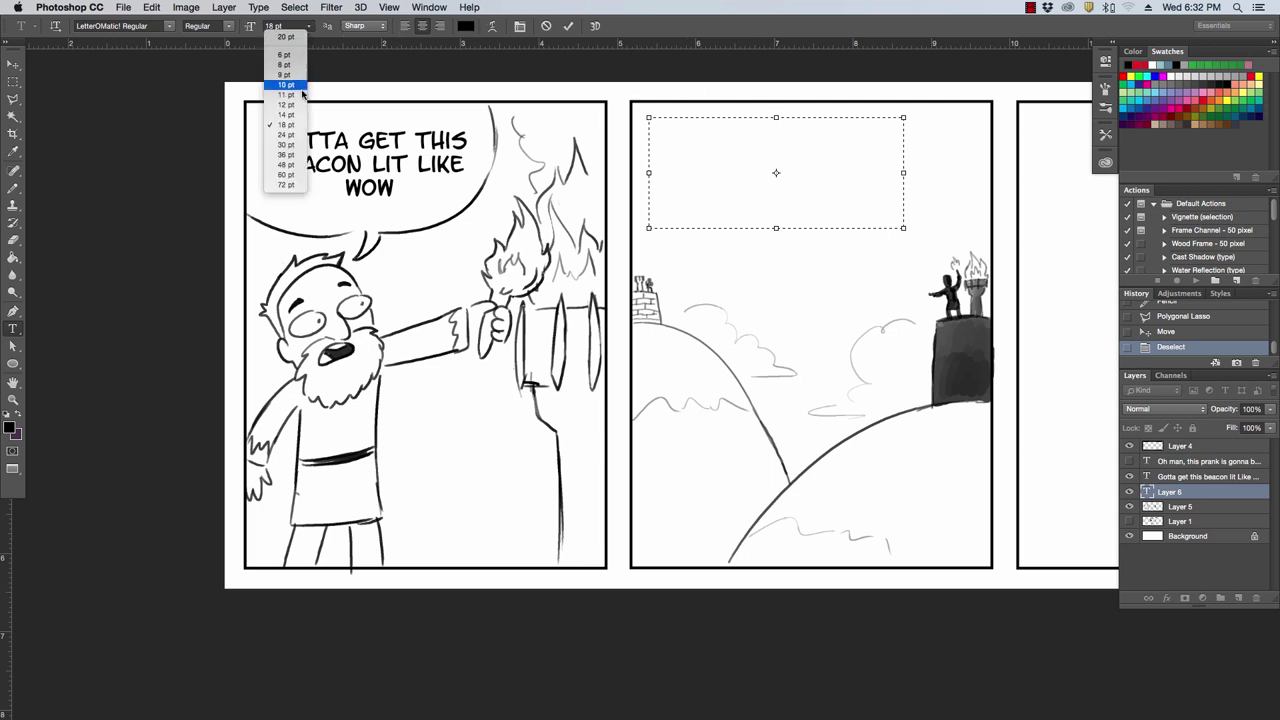
{"action": "left_click", "coordinate": [295, 117]}
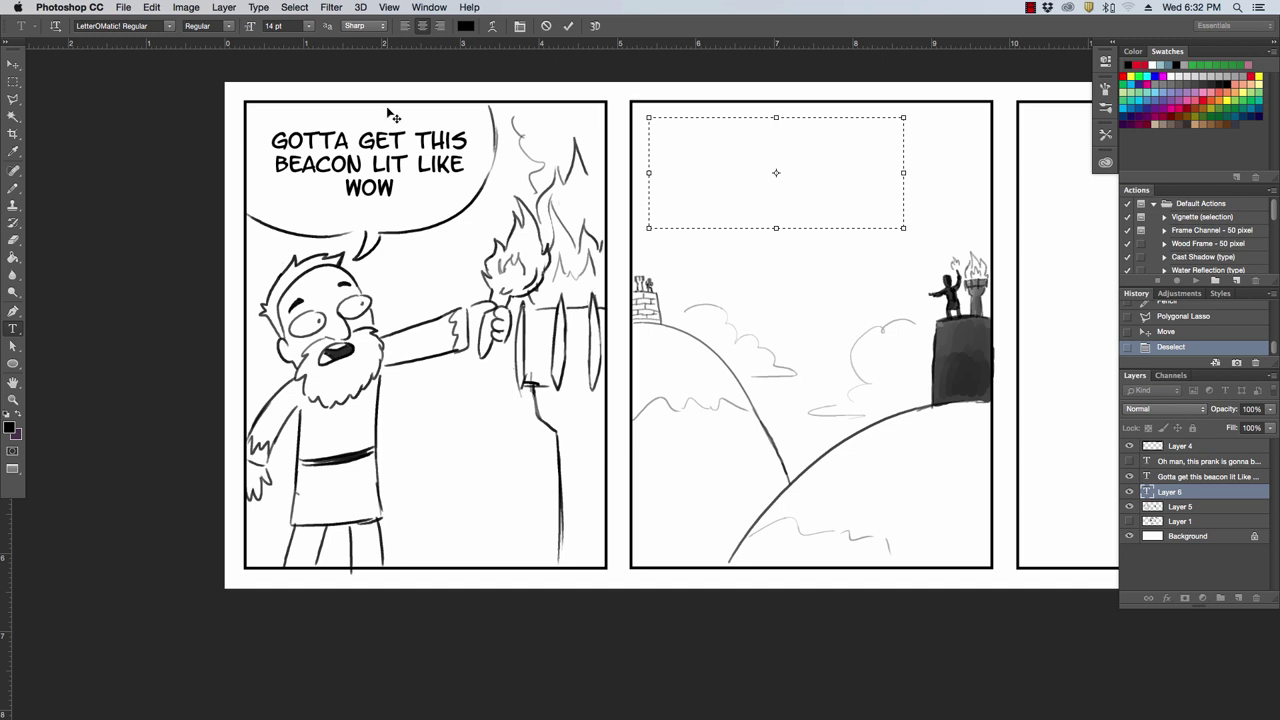
{"action": "type", "text": "Hey"}
{"action": "type", "text": ", did"}
{"action": "type", "text": " you mean to"}
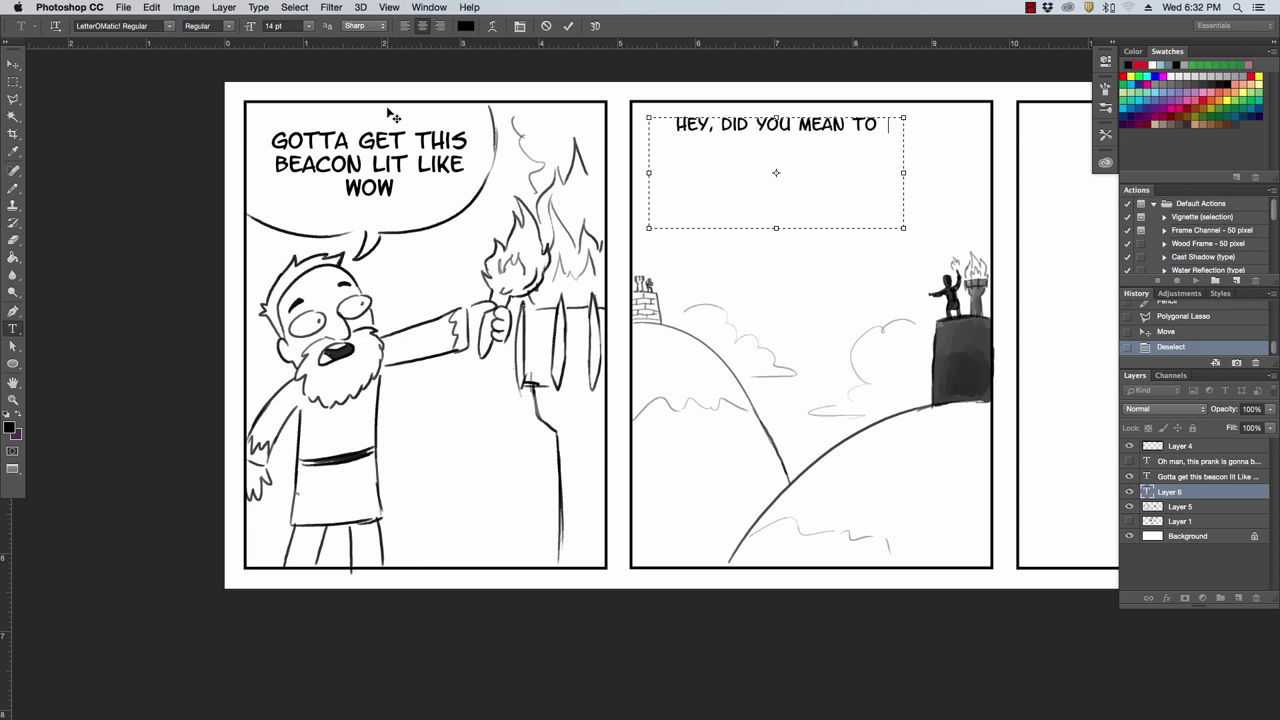
{"action": "type", "text": " light that beacon"}
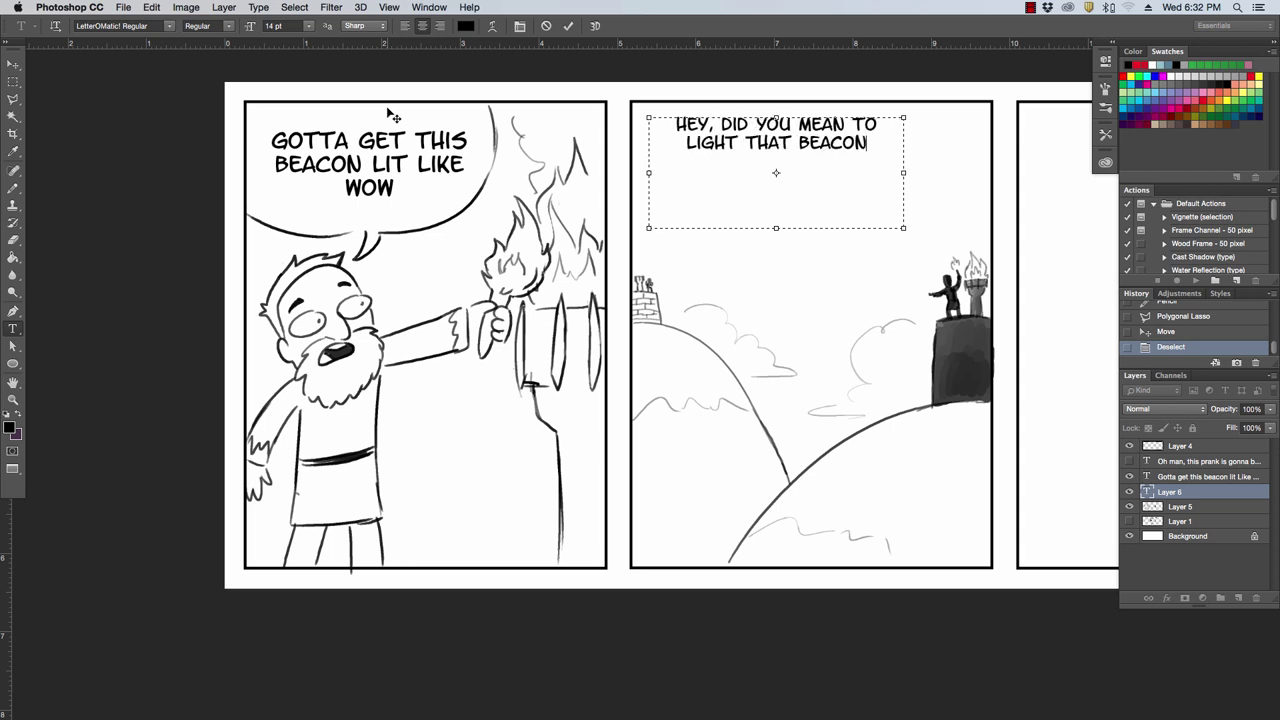
{"action": "type", "text": " or wa"}
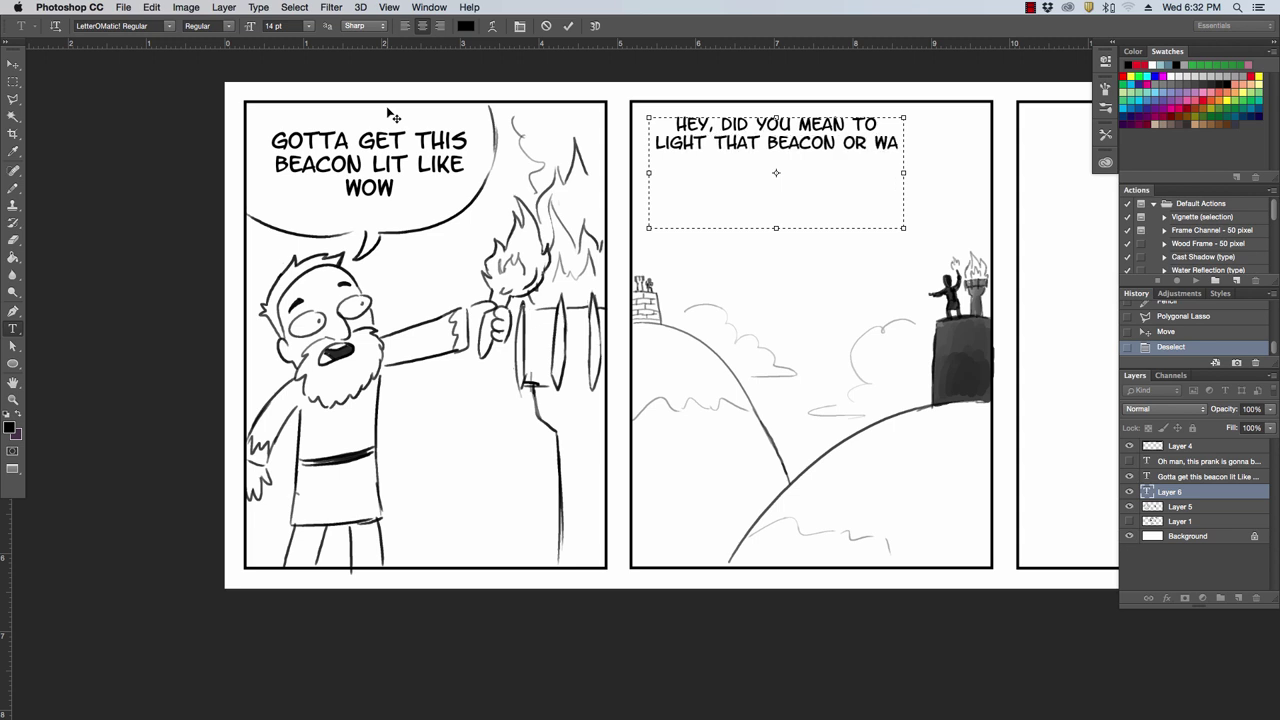
{"action": "type", "text": "s it an acci"}
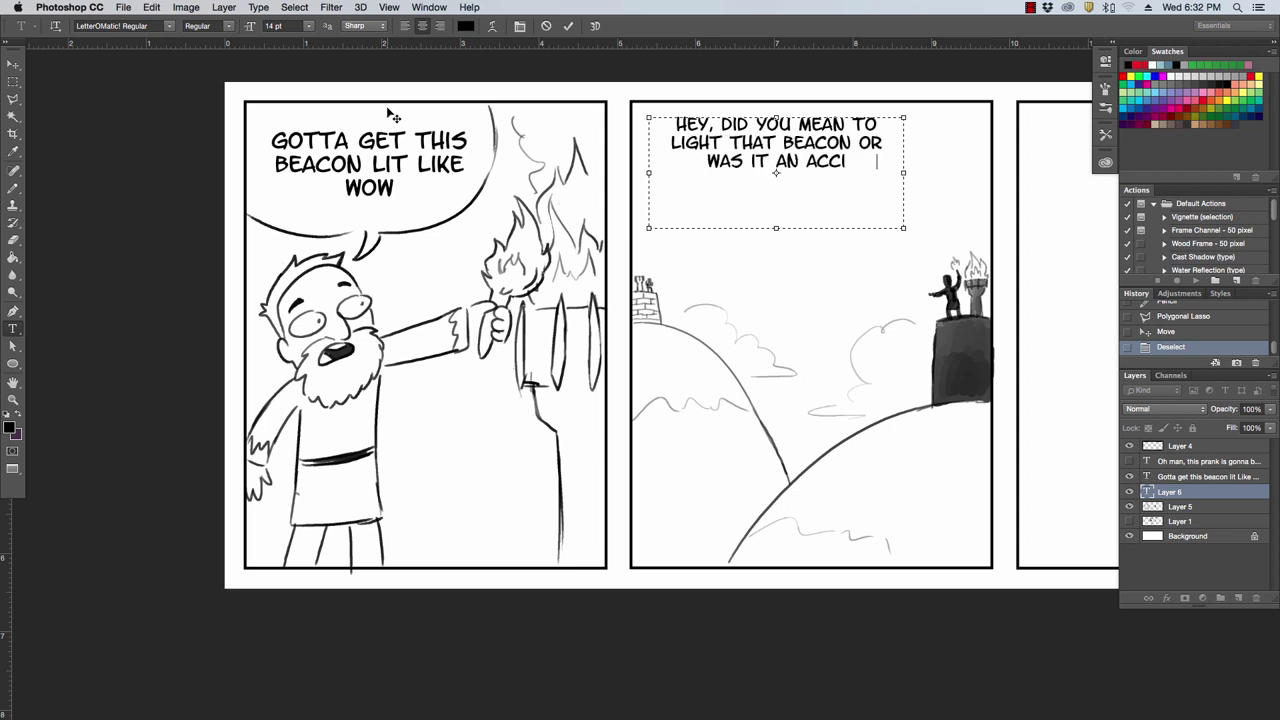
{"action": "type", "text": "dent again?"}
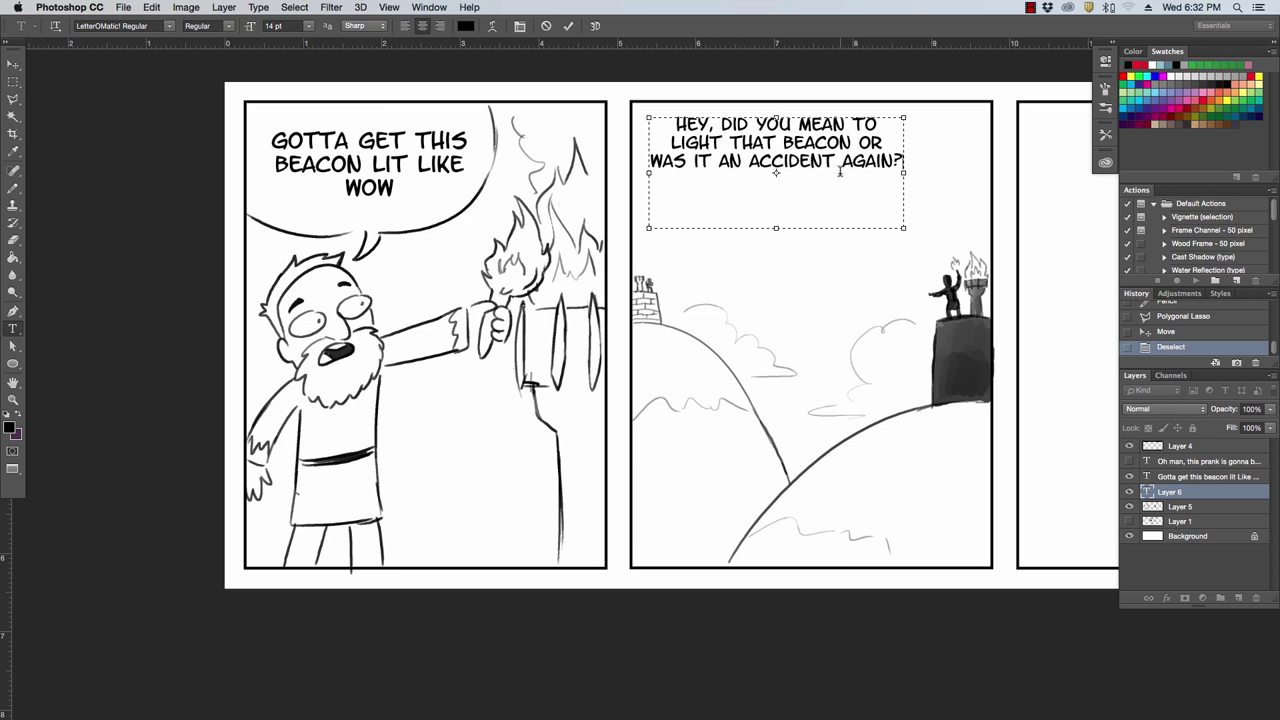
{"action": "left_click", "coordinate": [569, 27]}
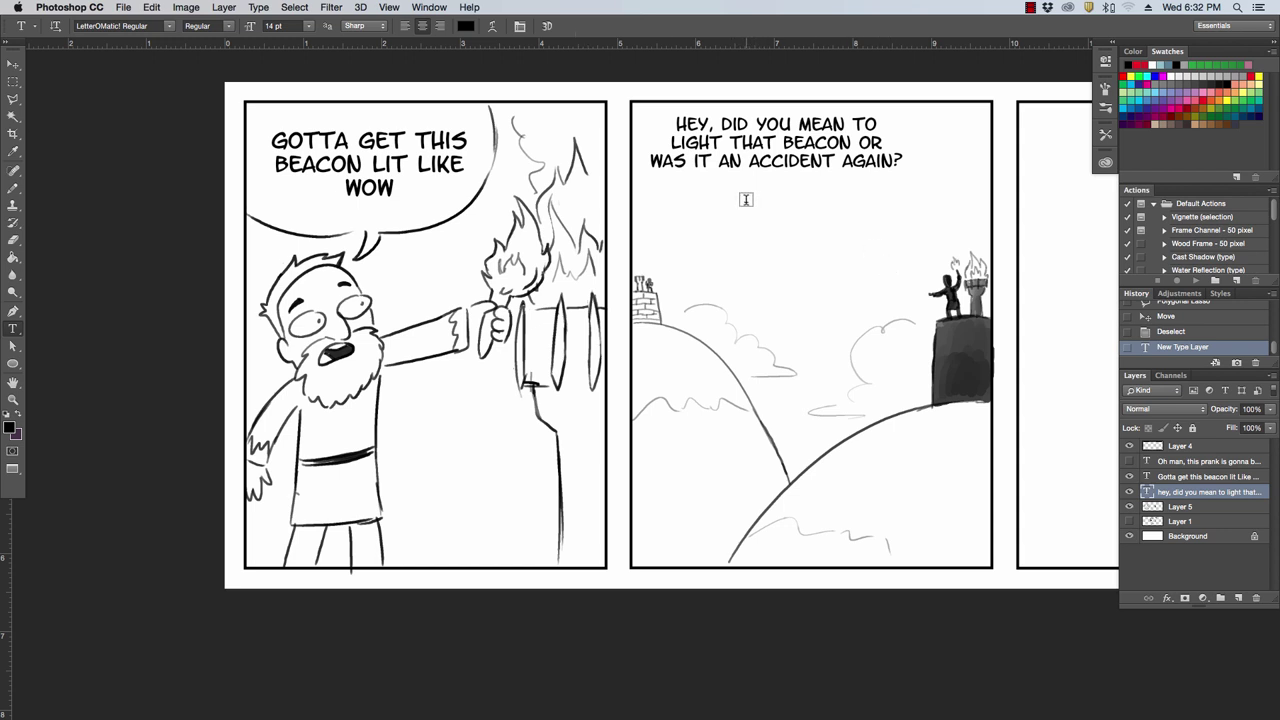
Step: Add the 18 pt reply 'UGH, YES ANDY, JUST PLEASE light your beacon!' with its last words bold
{"action": "left_click_drag", "start_coordinate": [746, 203], "coordinate": [928, 317]}
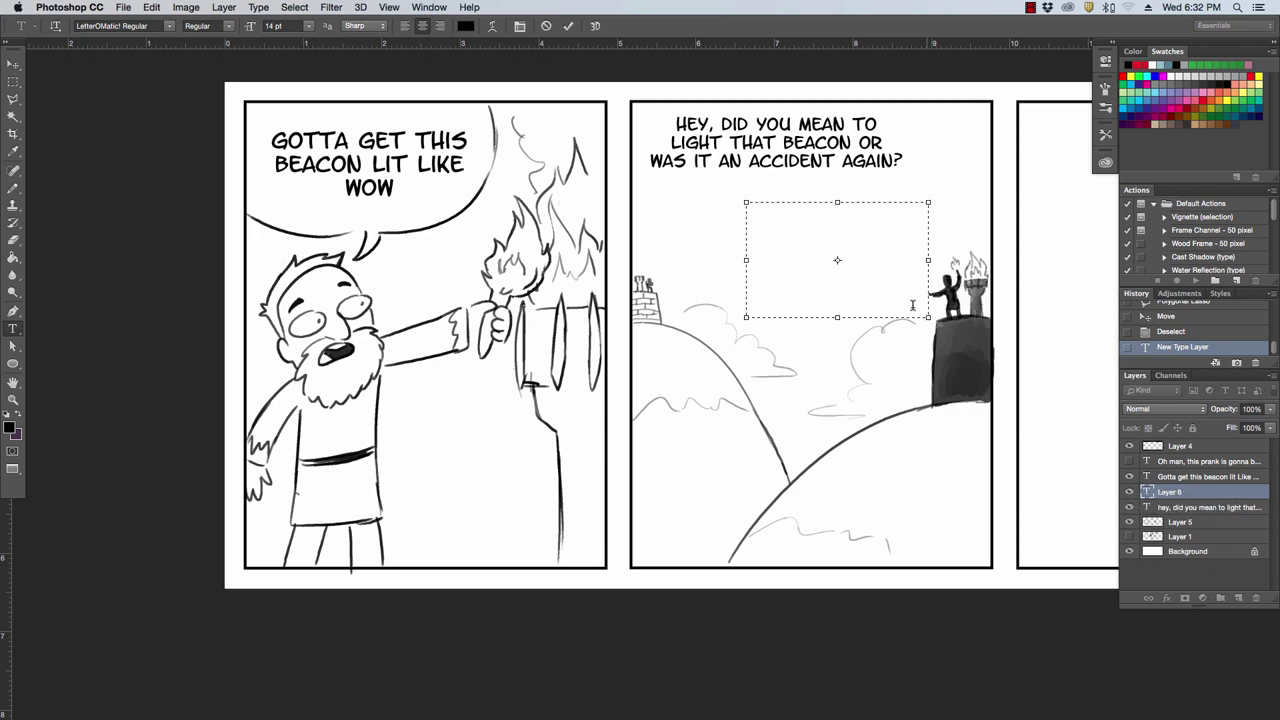
{"action": "left_click", "coordinate": [309, 27]}
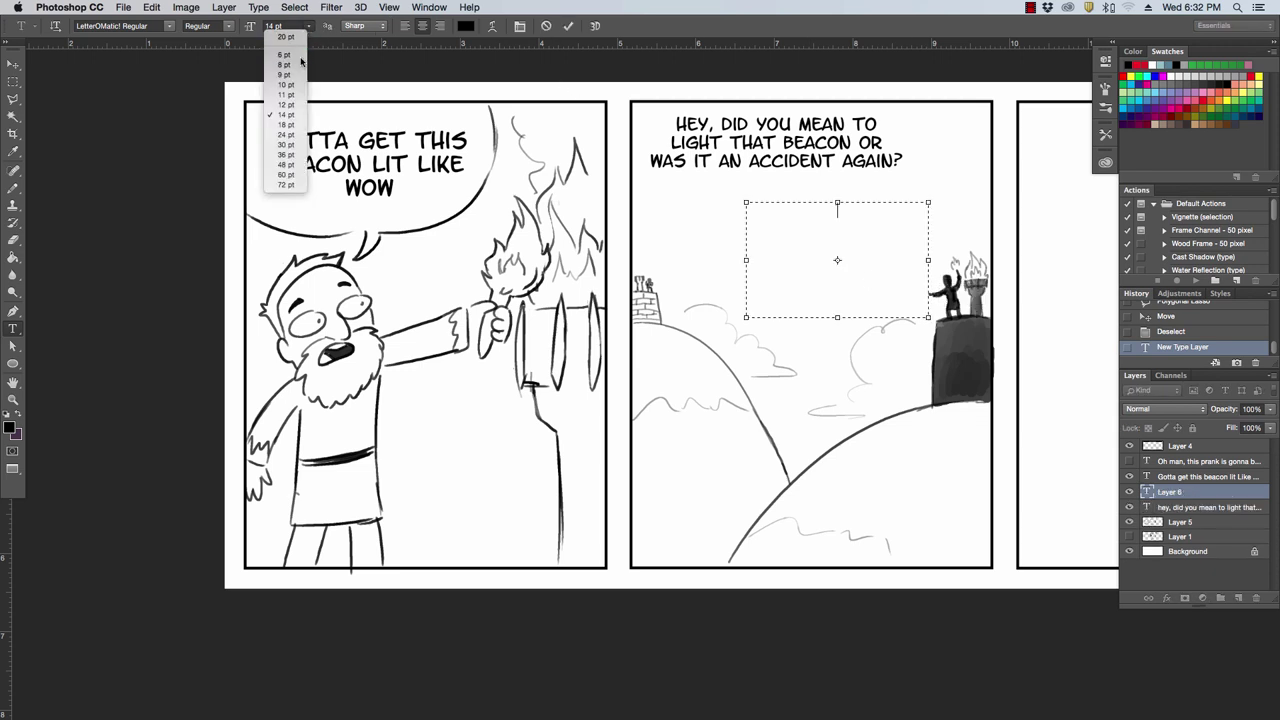
{"action": "left_click", "coordinate": [296, 125]}
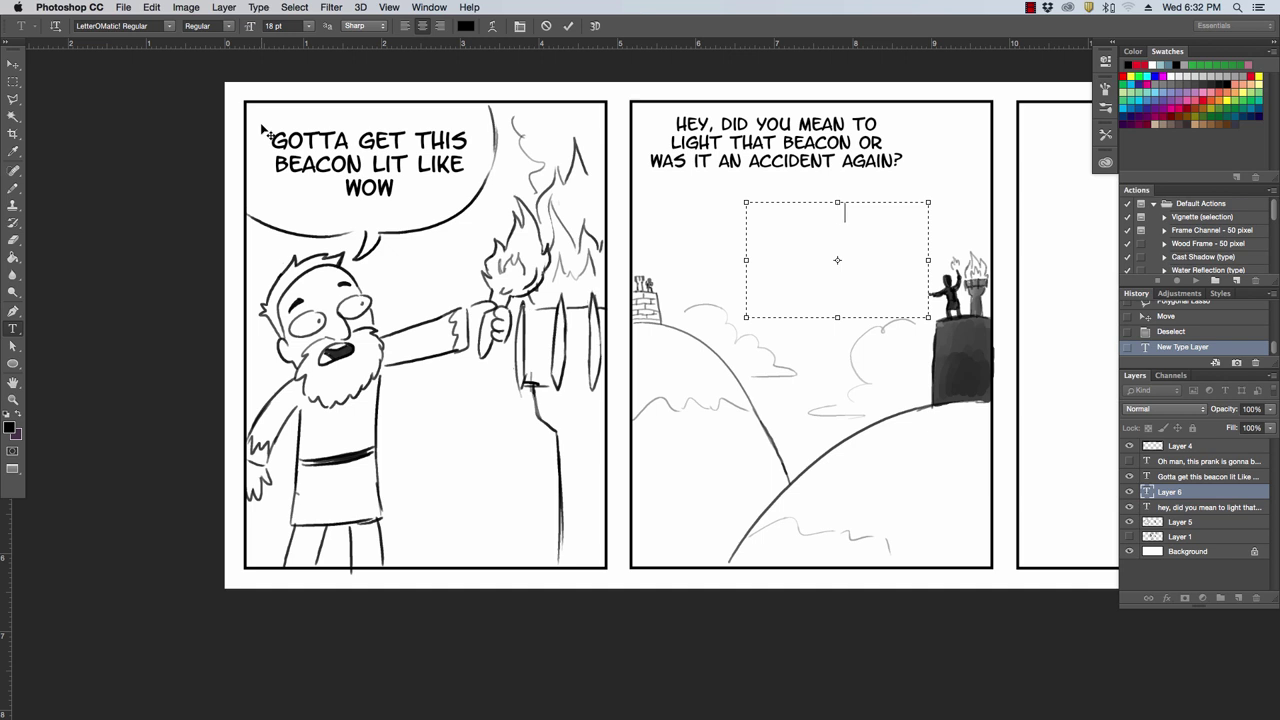
{"action": "type", "text": "UGH, YES "}
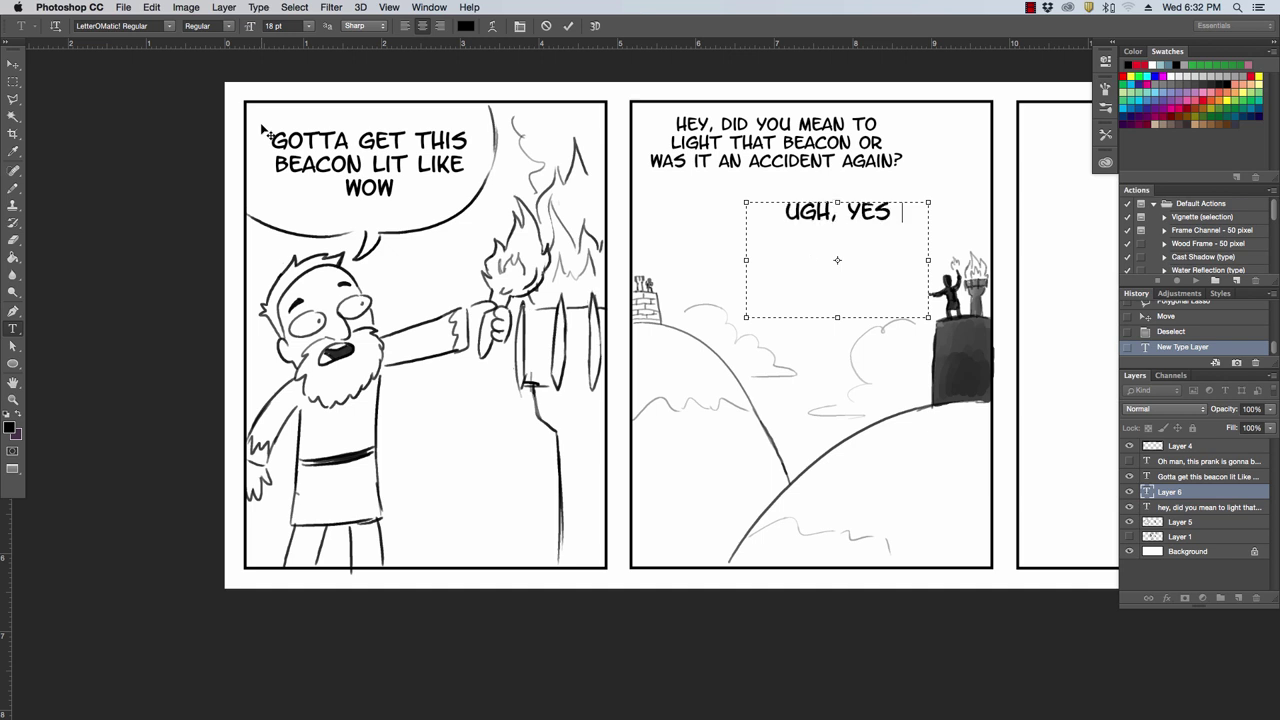
{"action": "type", "text": "ANDY"}
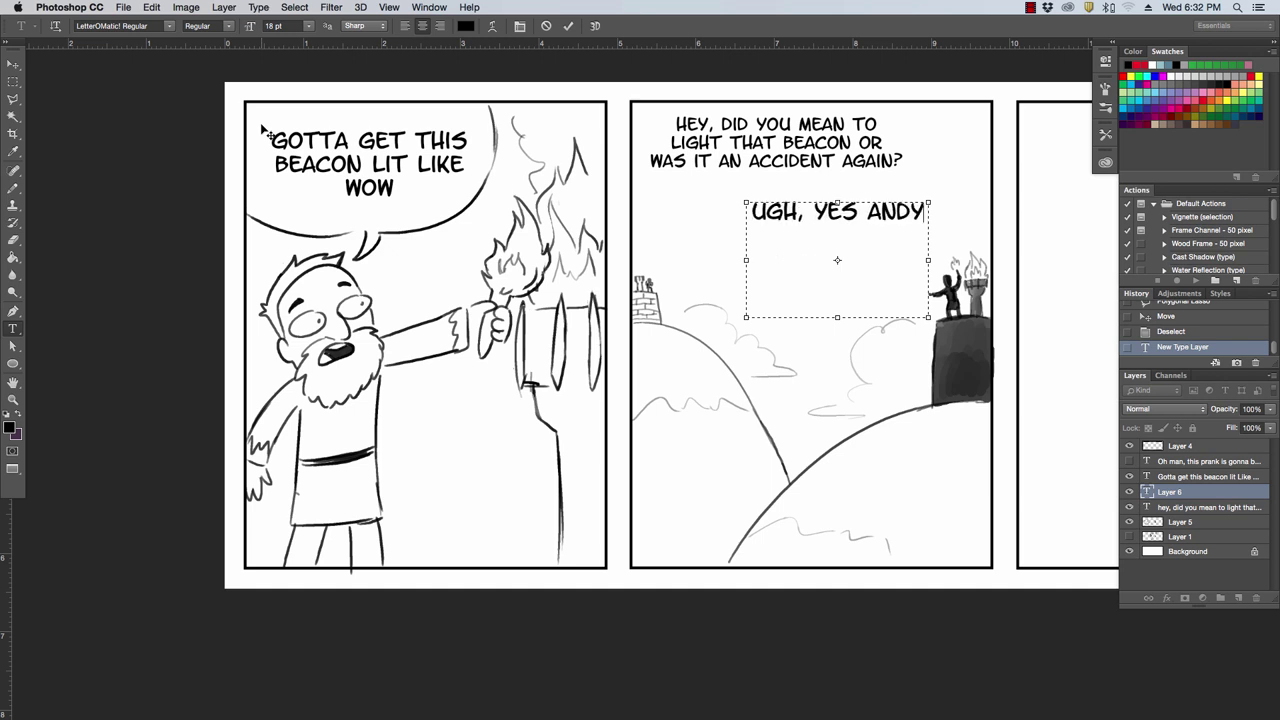
{"action": "type", "text": ", J"}
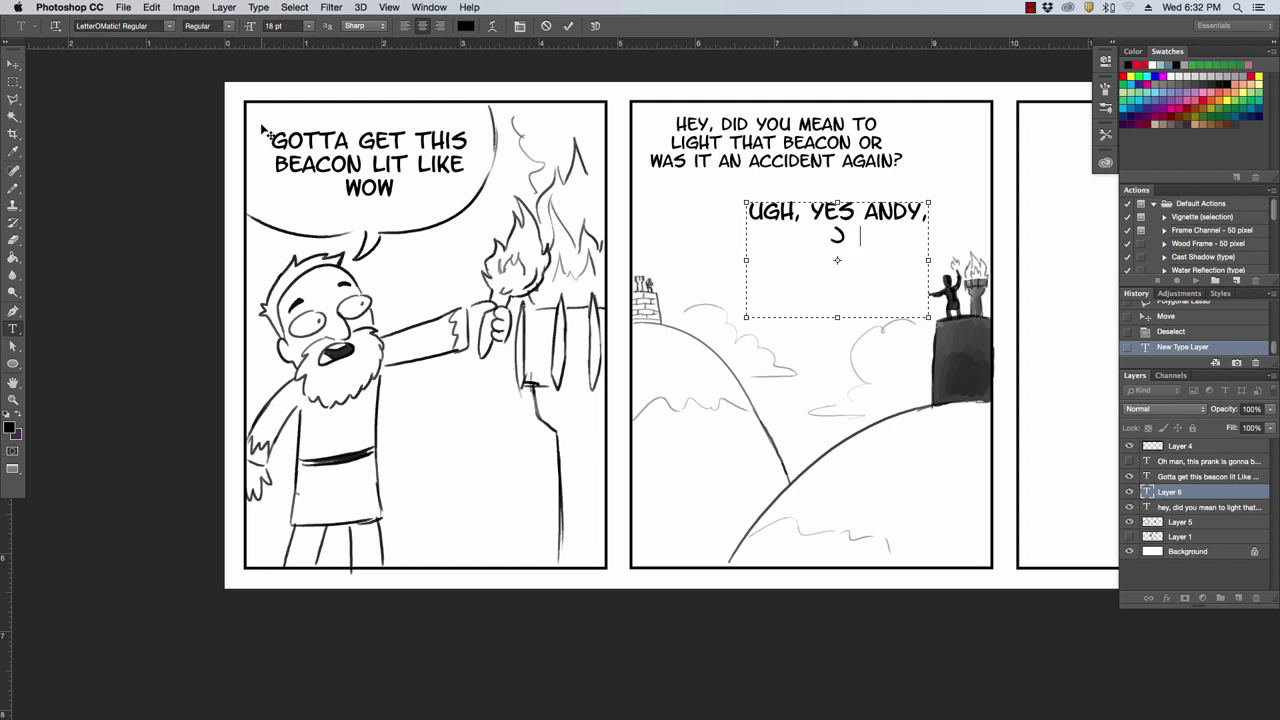
{"action": "type", "text": "UST PLEASE li"}
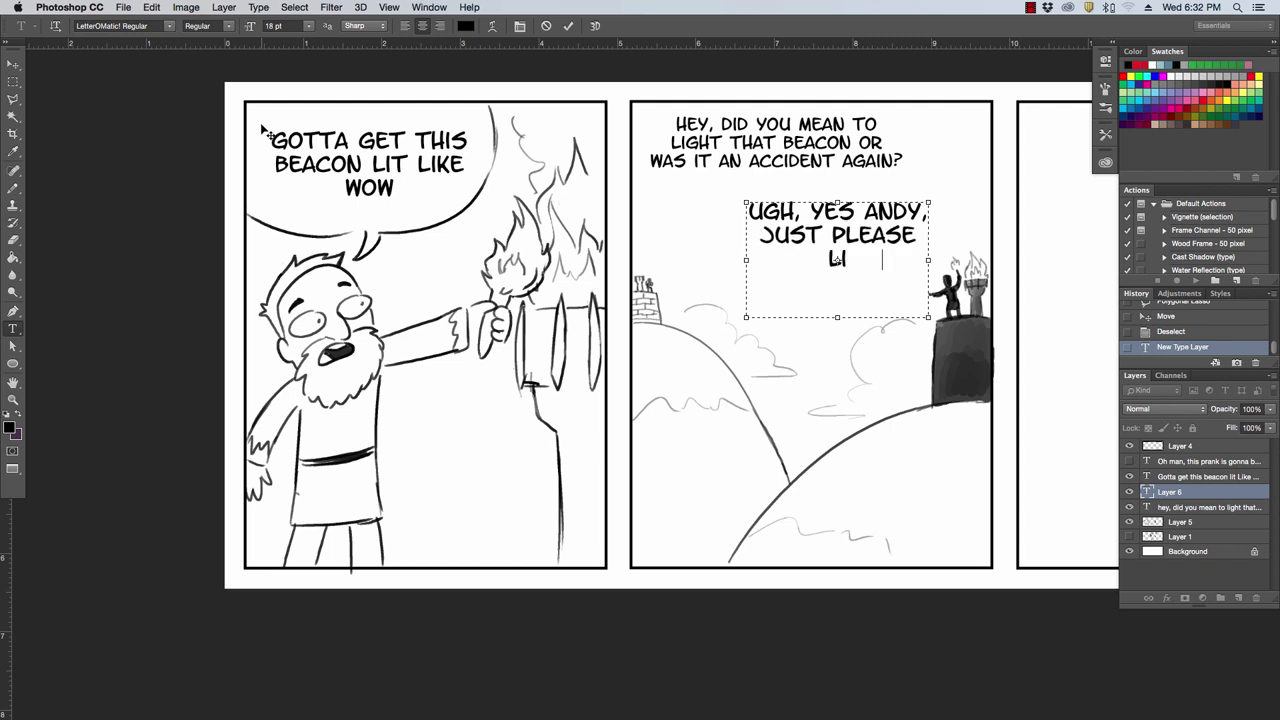
{"action": "type", "text": "ght your bea"}
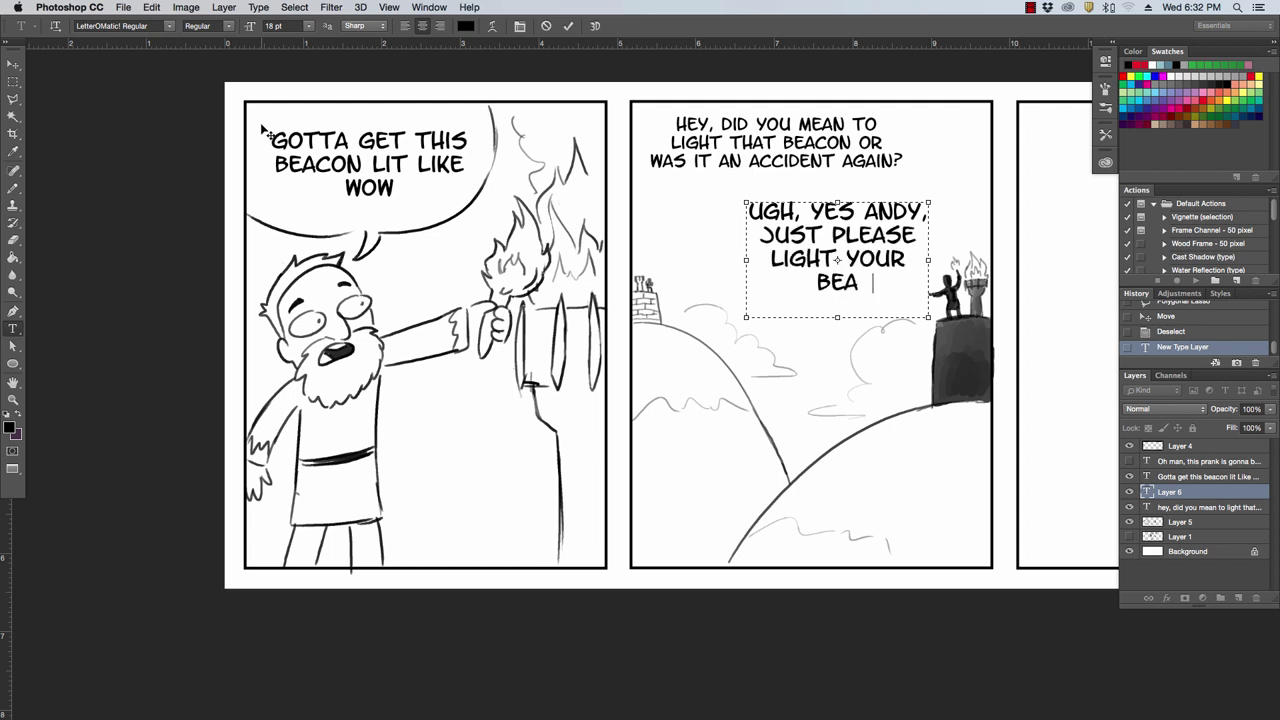
{"action": "type", "text": "con!"}
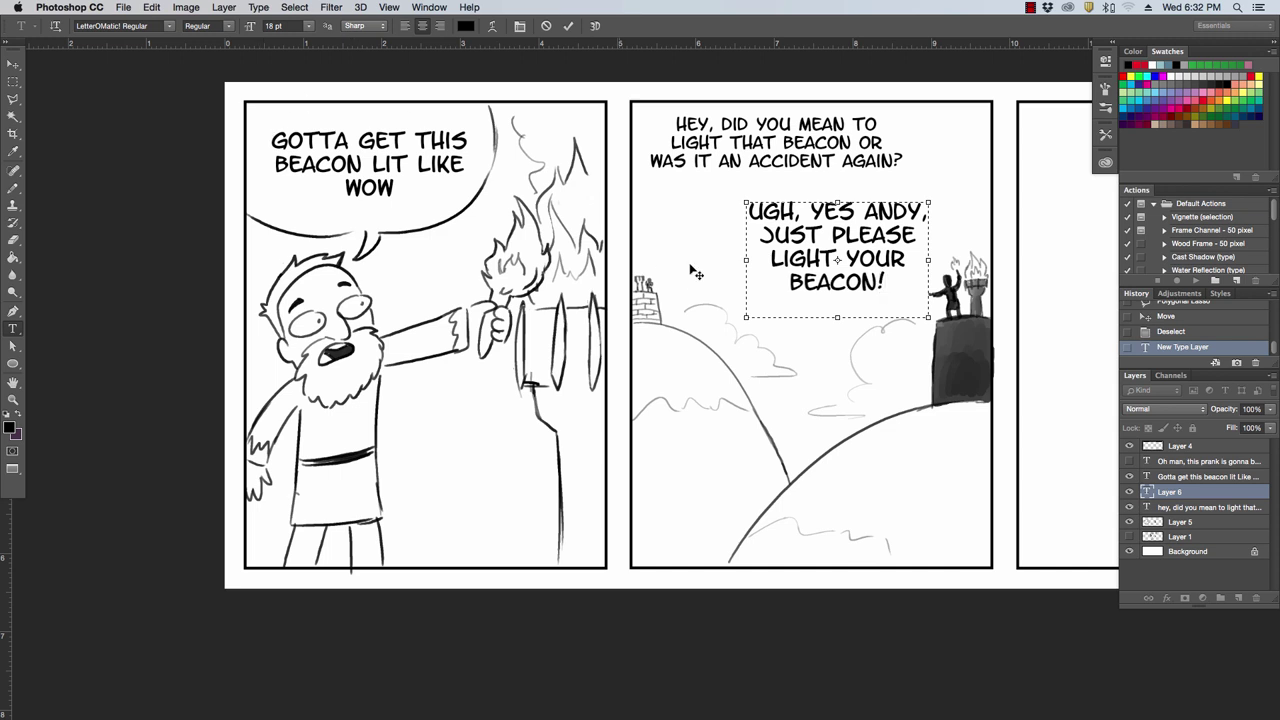
{"action": "left_click_drag", "start_coordinate": [886, 284], "coordinate": [832, 236]}
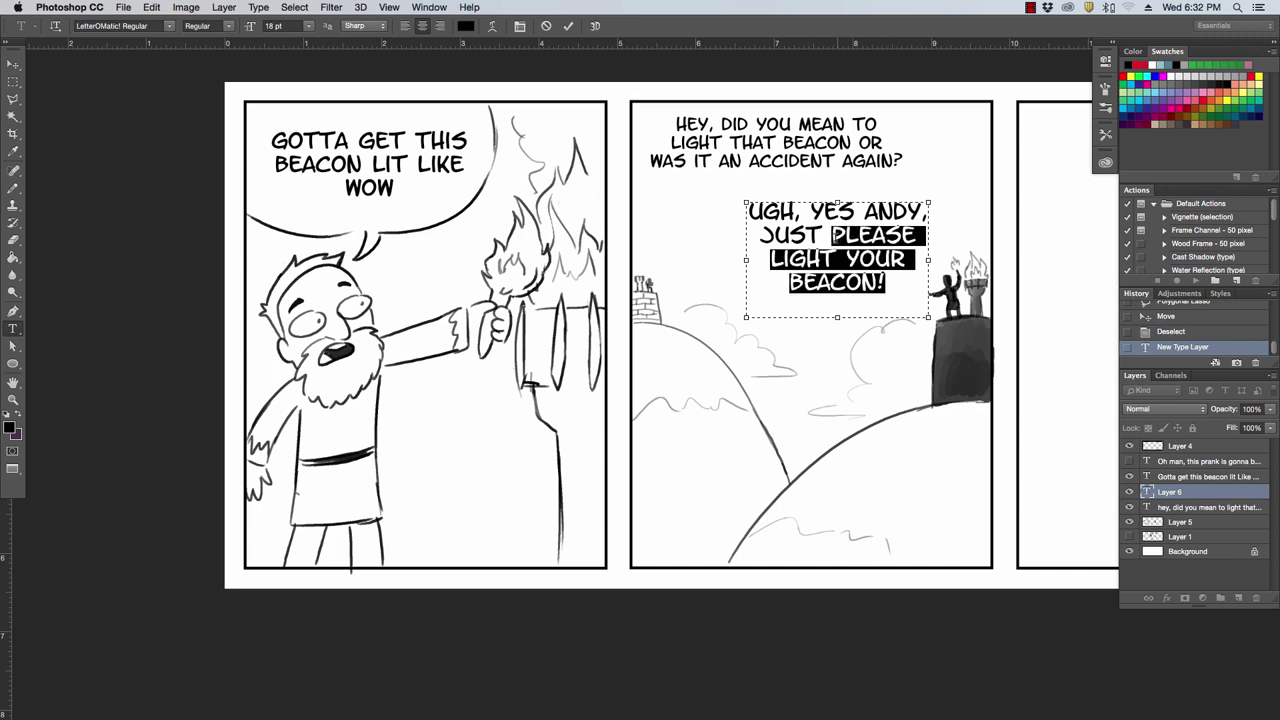
{"action": "left_click", "coordinate": [229, 26]}
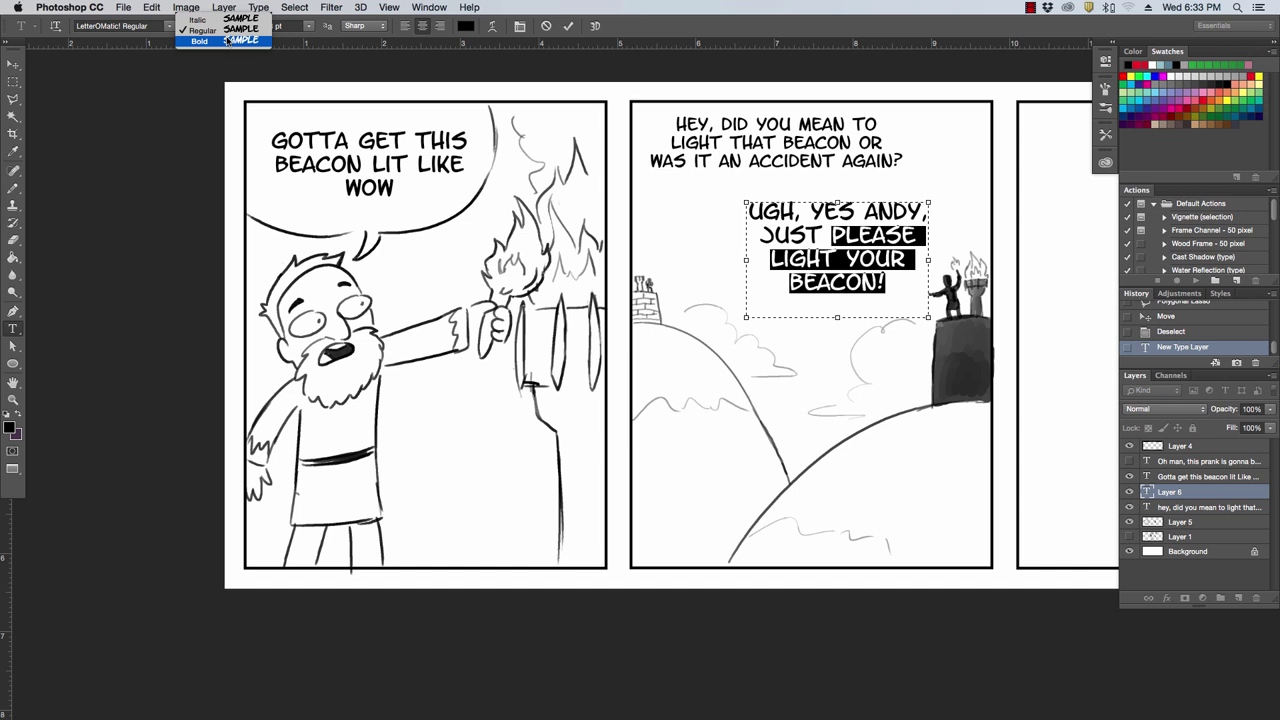
{"action": "left_click", "coordinate": [224, 41]}
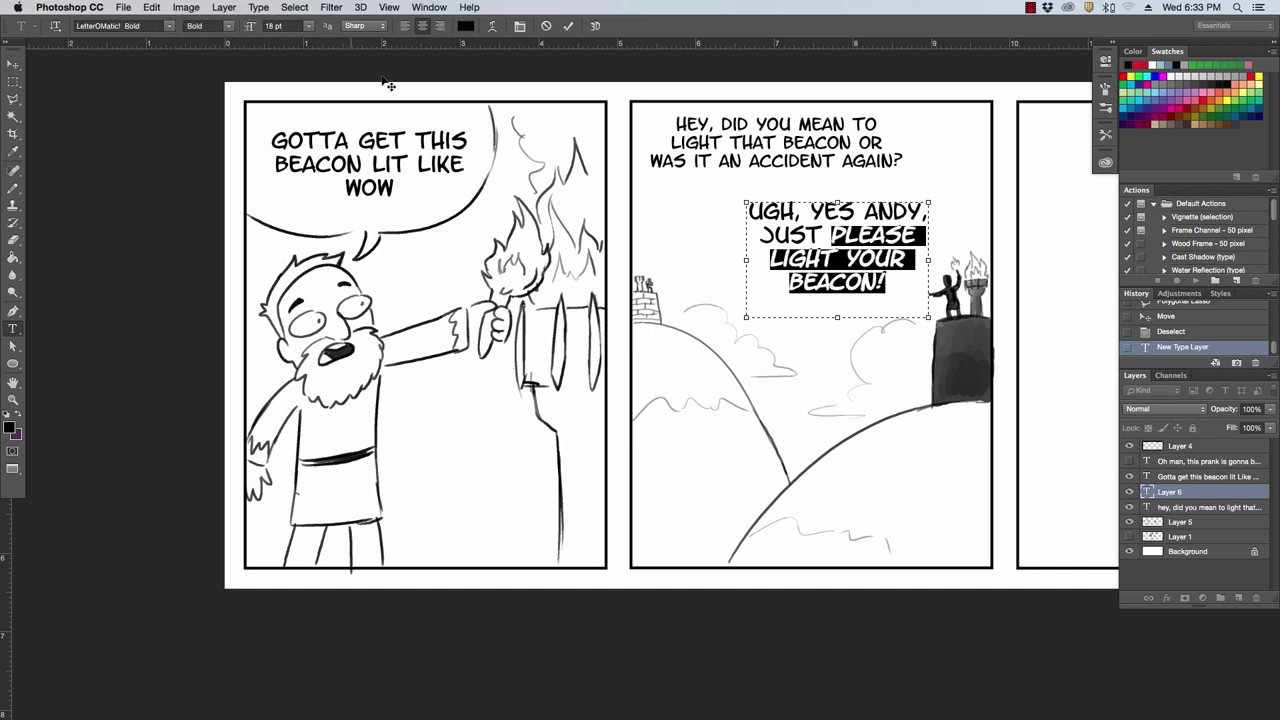
{"action": "left_click", "coordinate": [568, 26]}
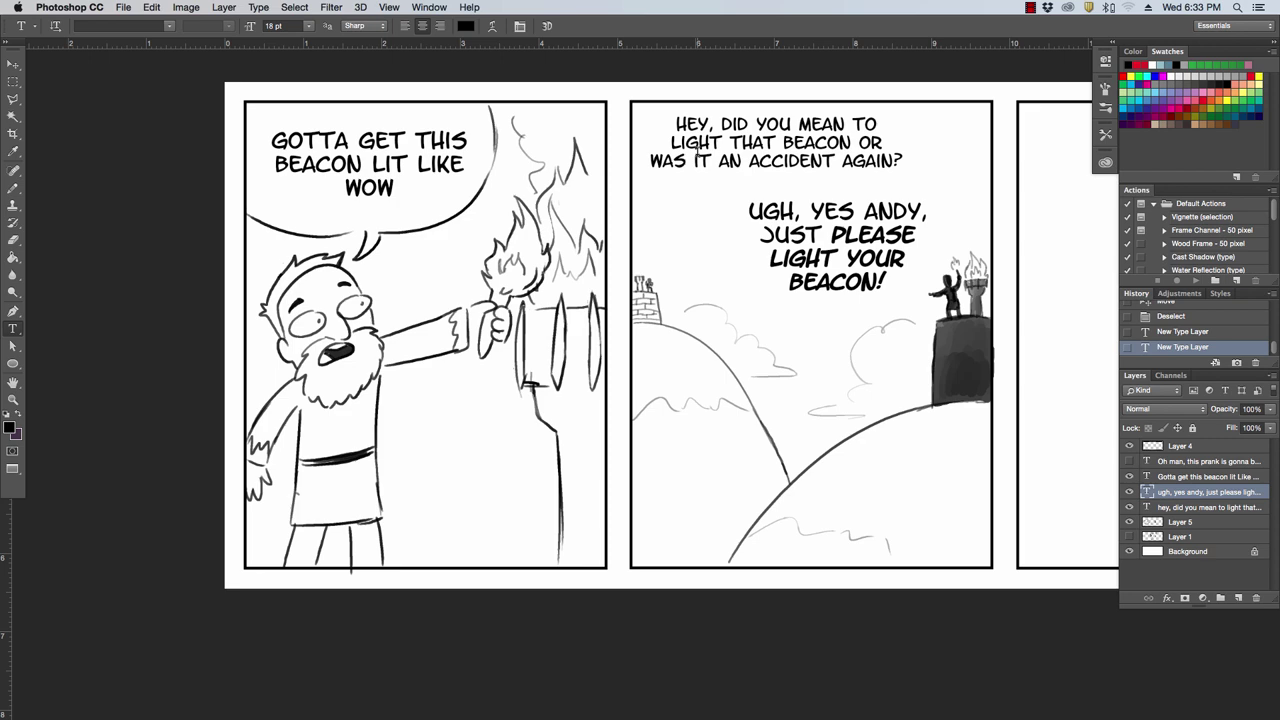
{"action": "left_click", "coordinate": [1215, 523]}
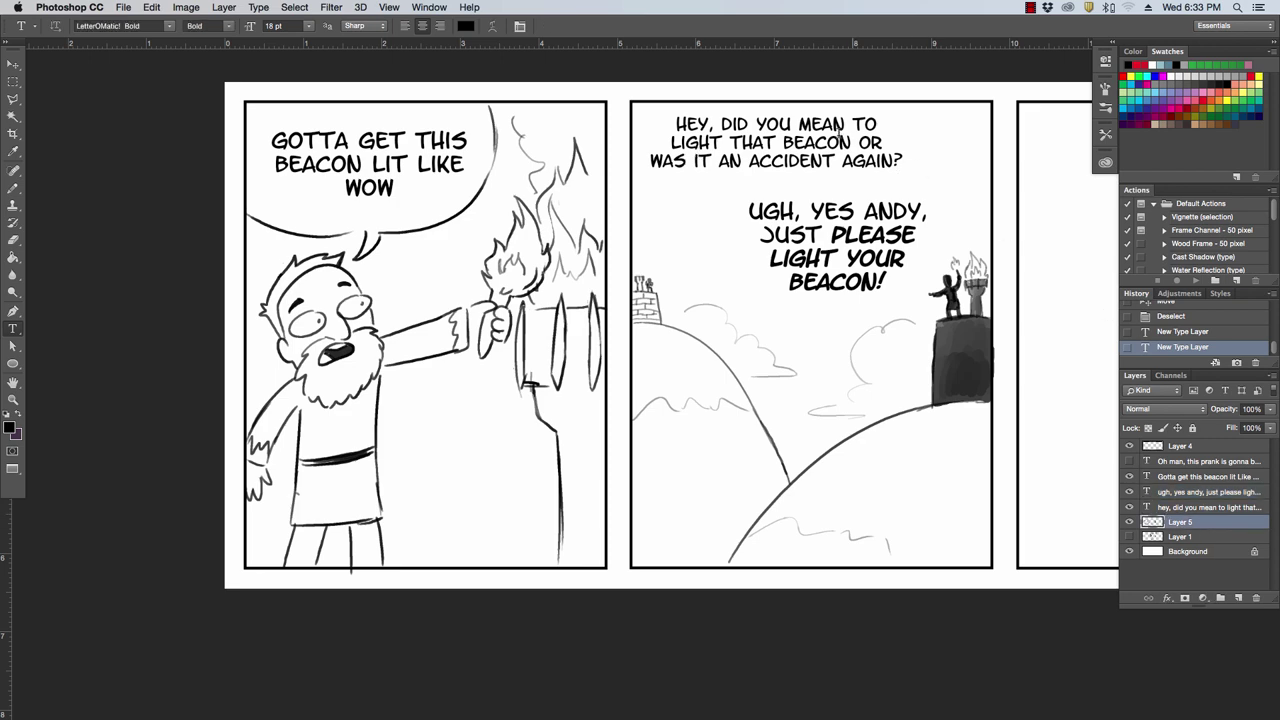
Step: Nudge the question text layer slightly up and to the left
{"action": "key", "text": "b"}
{"action": "key", "text": "z"}
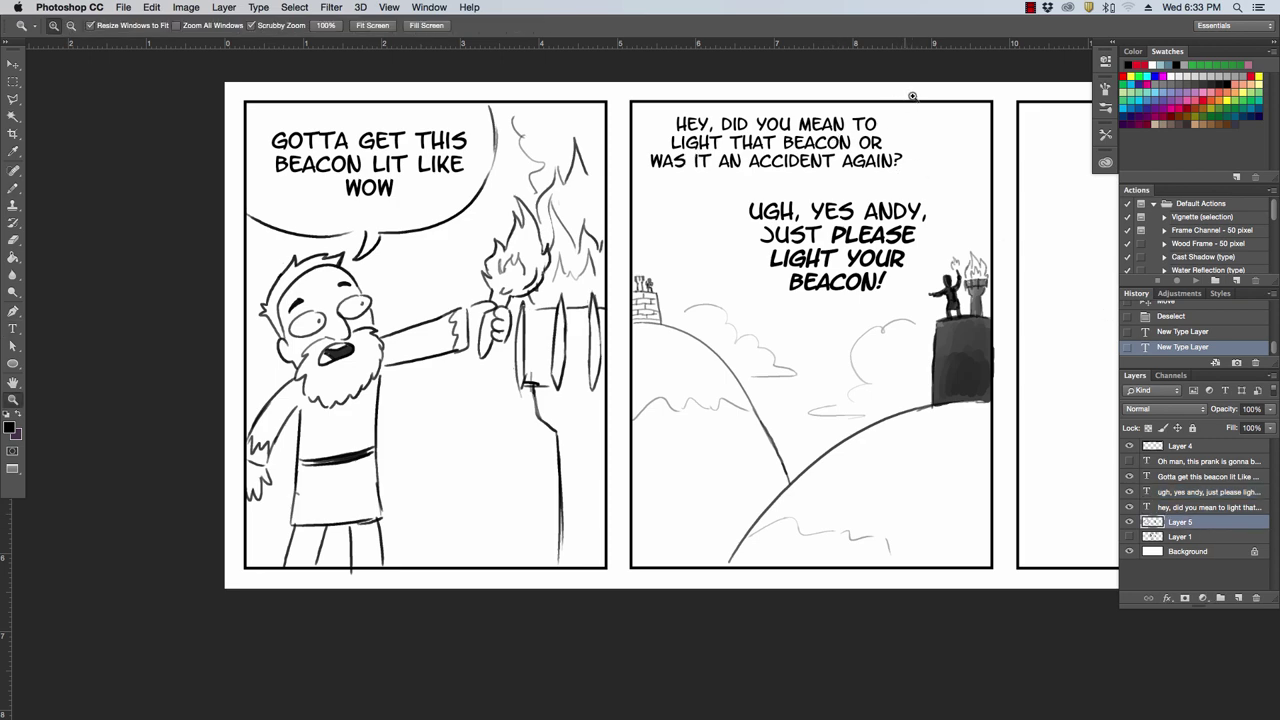
{"action": "left_click", "coordinate": [900, 103]}
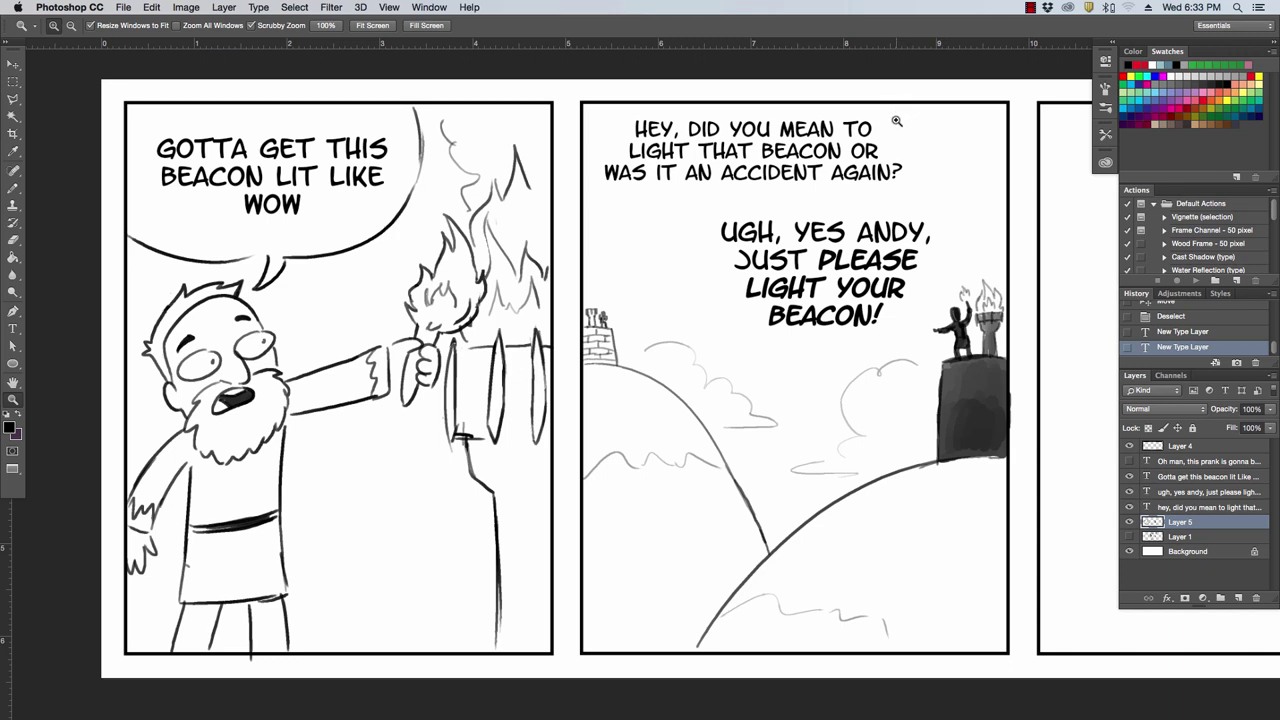
{"action": "left_click", "coordinate": [1237, 508]}
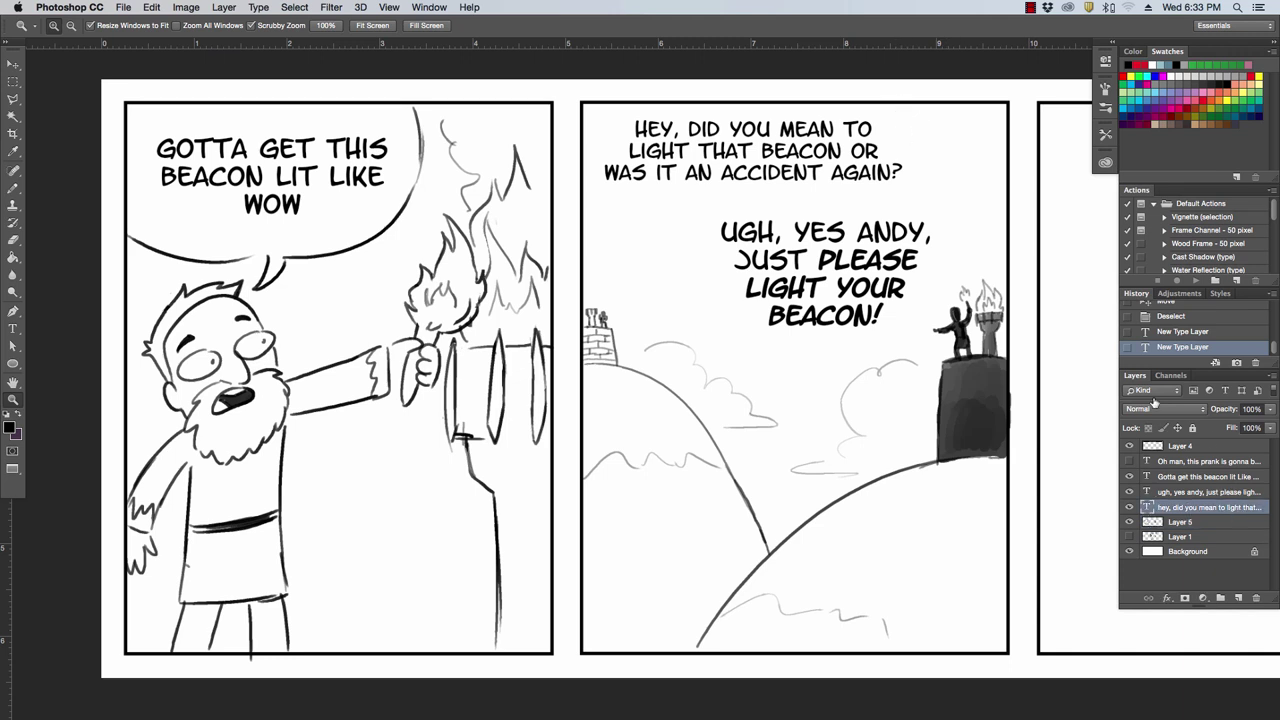
{"action": "key", "text": "v"}
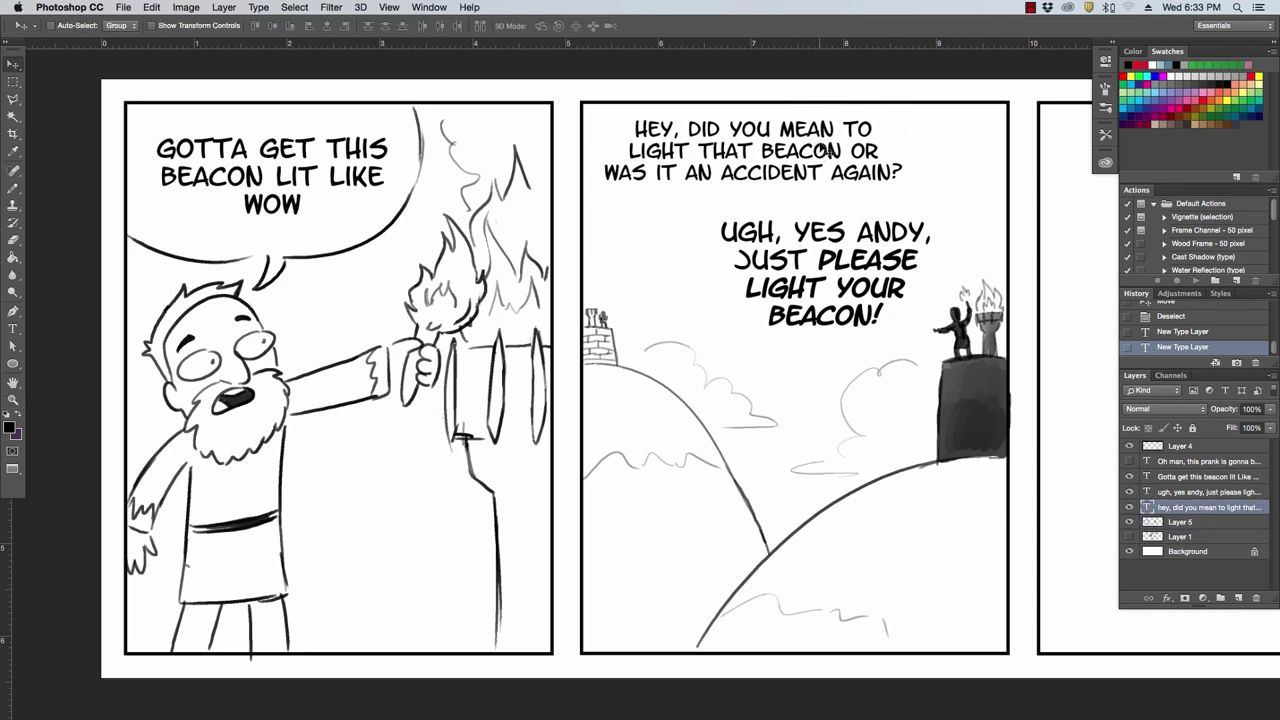
{"action": "left_click", "coordinate": [151, 25]}
{"action": "left_click_drag", "start_coordinate": [858, 163], "coordinate": [851, 156]}
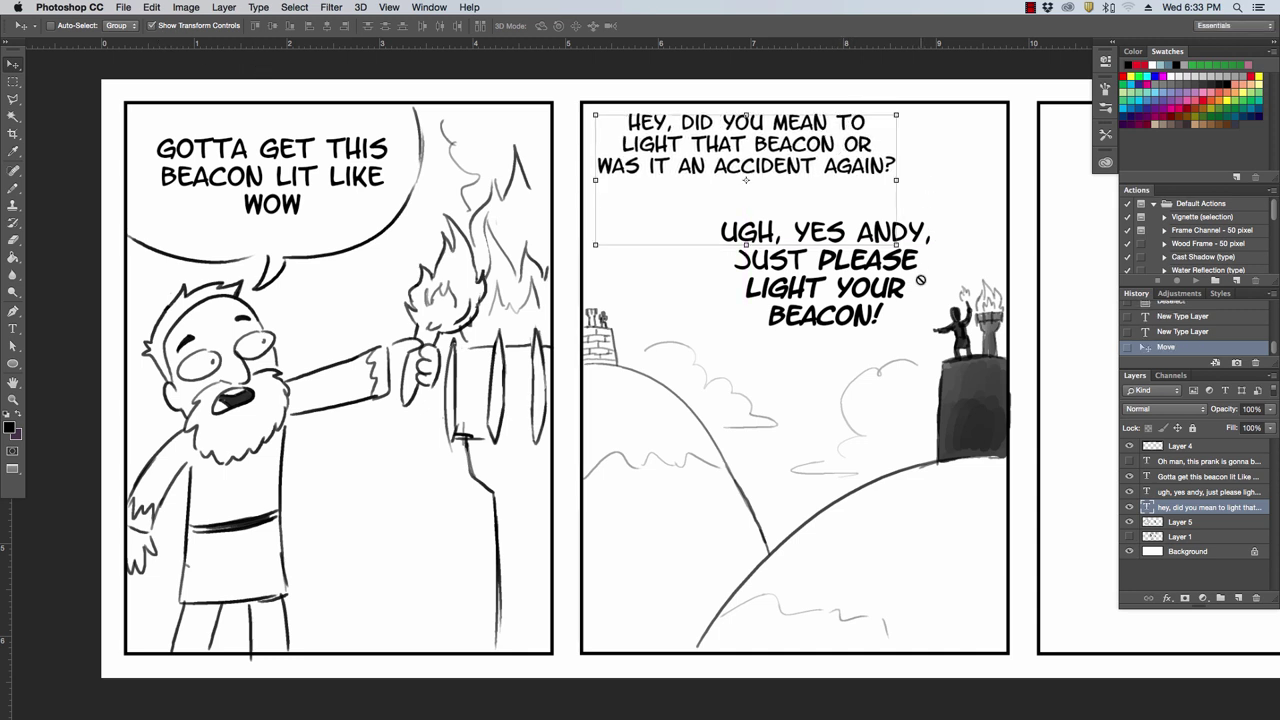
Step: On Layer 5, pencil balloons around the question and reply, erasing stray edge lines
{"action": "key", "text": "b"}
{"action": "left_click", "coordinate": [1222, 523]}
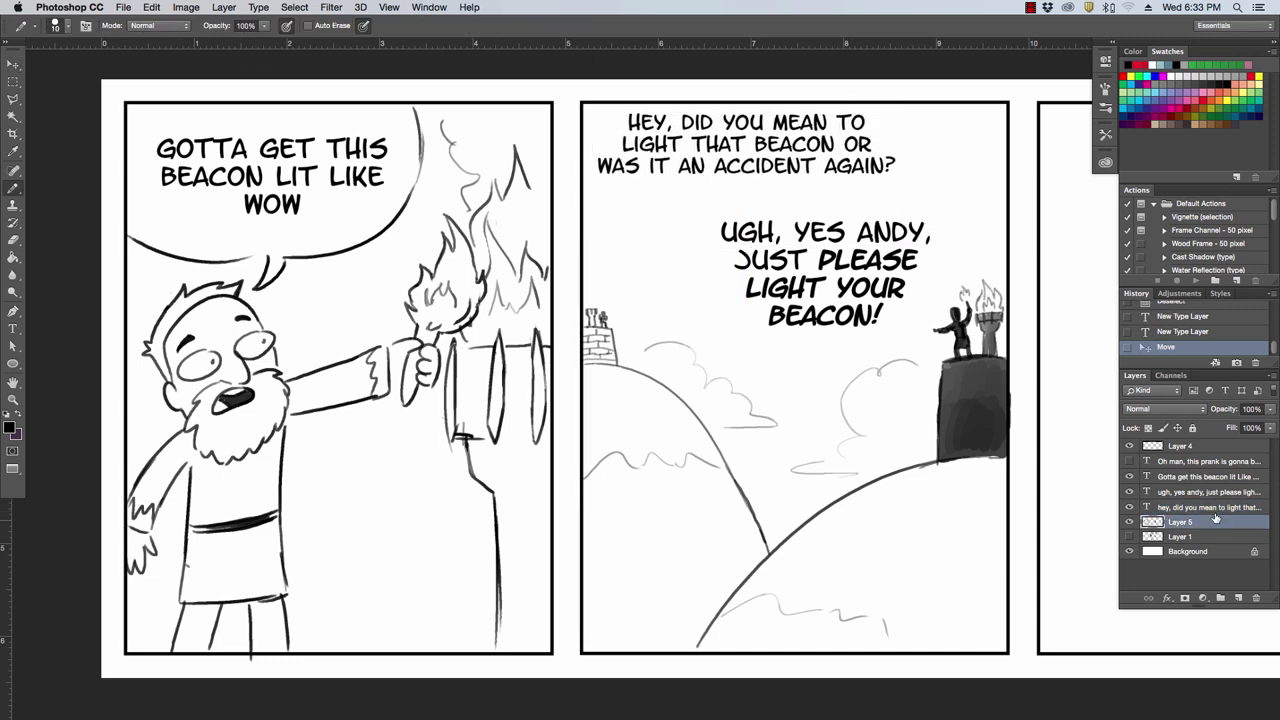
{"action": "mouse_move", "coordinate": [898, 102]}
{"action": "left_mouse_down"}
{"action": "mouse_move", "coordinate": [920, 176]}
{"action": "mouse_move", "coordinate": [584, 193]}
{"action": "left_mouse_up"}
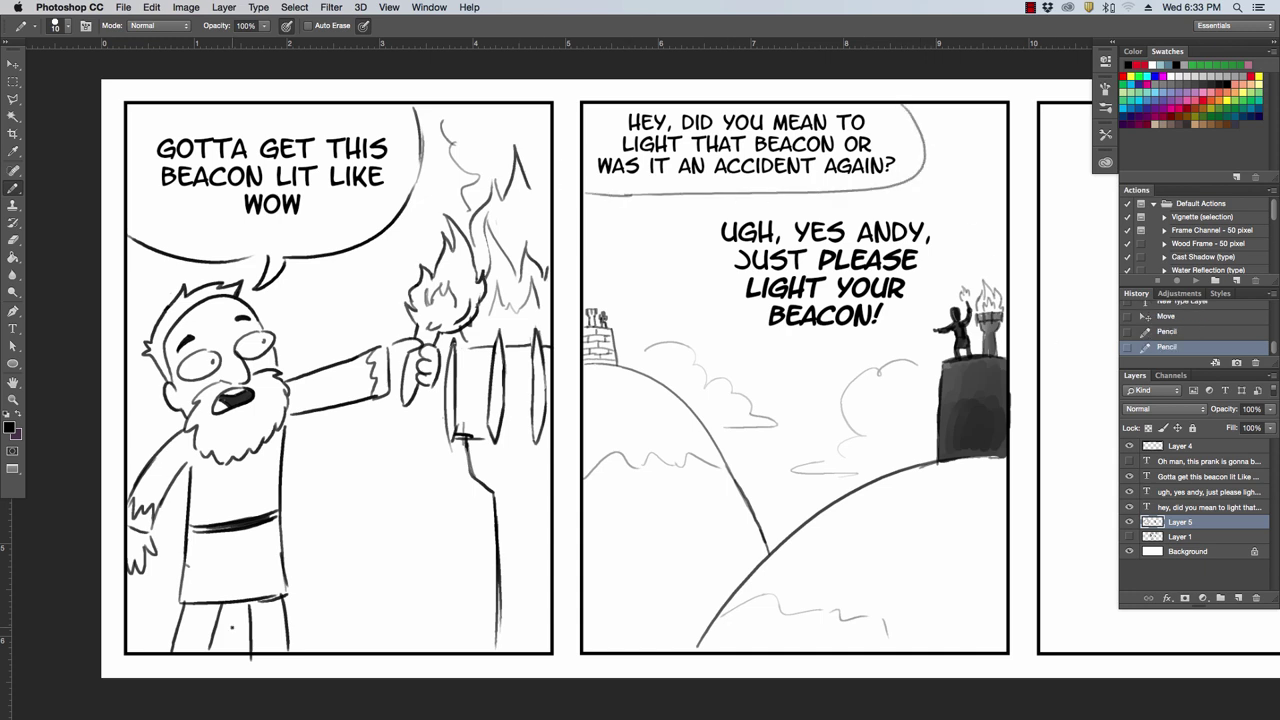
{"action": "scroll", "coordinate": [918, 268], "scroll_direction": "up", "scroll_amount": 1}
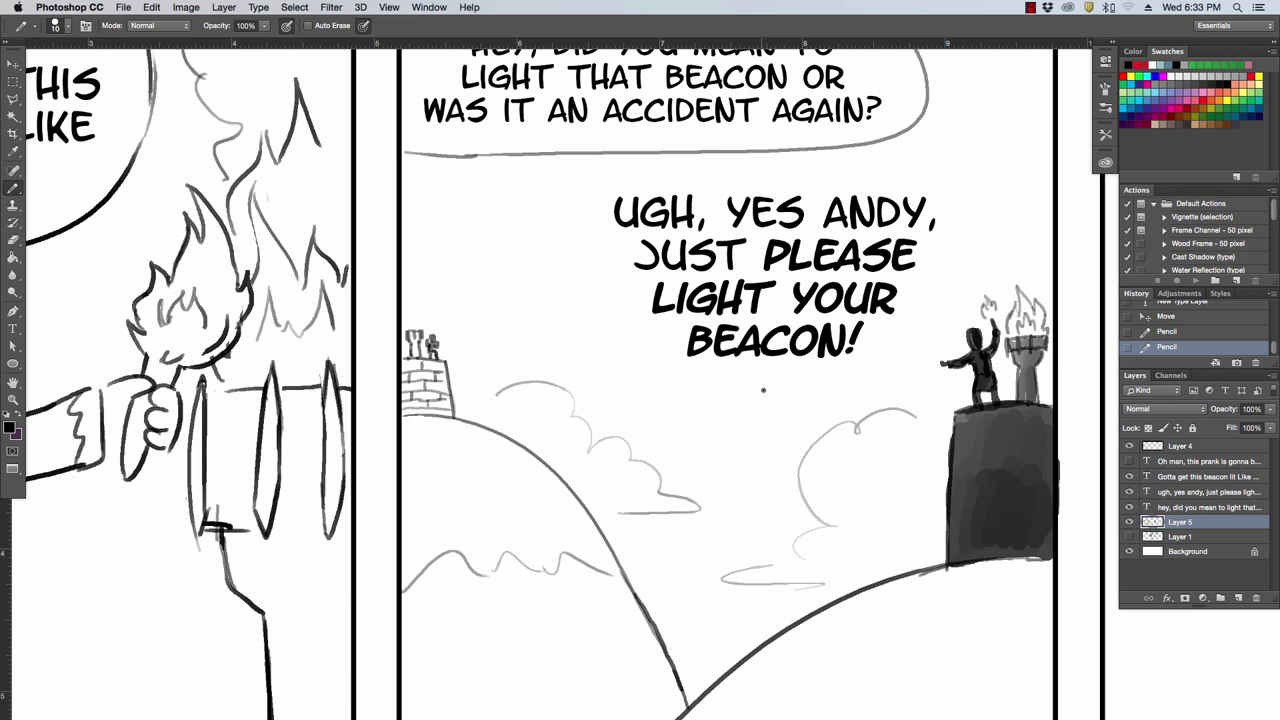
{"action": "mouse_move", "coordinate": [763, 390]}
{"action": "left_mouse_down"}
{"action": "mouse_move", "coordinate": [585, 300]}
{"action": "mouse_move", "coordinate": [632, 166]}
{"action": "mouse_move", "coordinate": [862, 166]}
{"action": "mouse_move", "coordinate": [977, 246]}
{"action": "mouse_move", "coordinate": [760, 394]}
{"action": "left_mouse_up"}
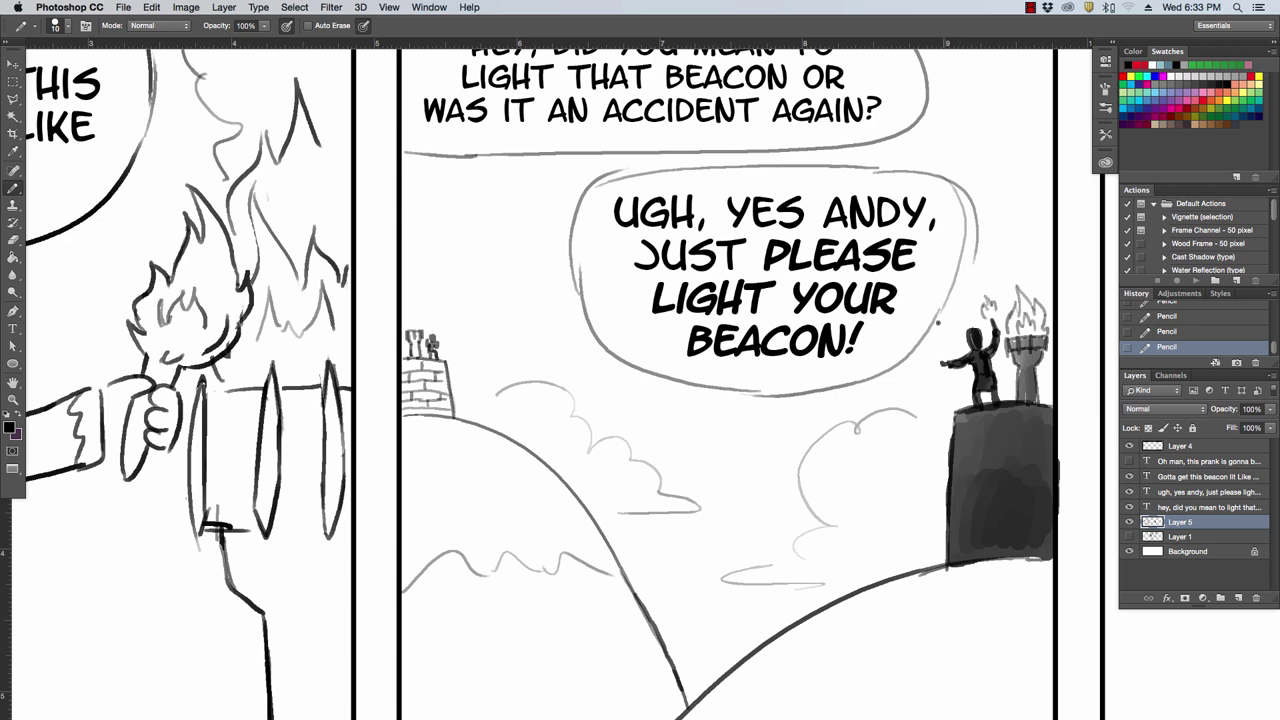
{"action": "key", "text": "e"}
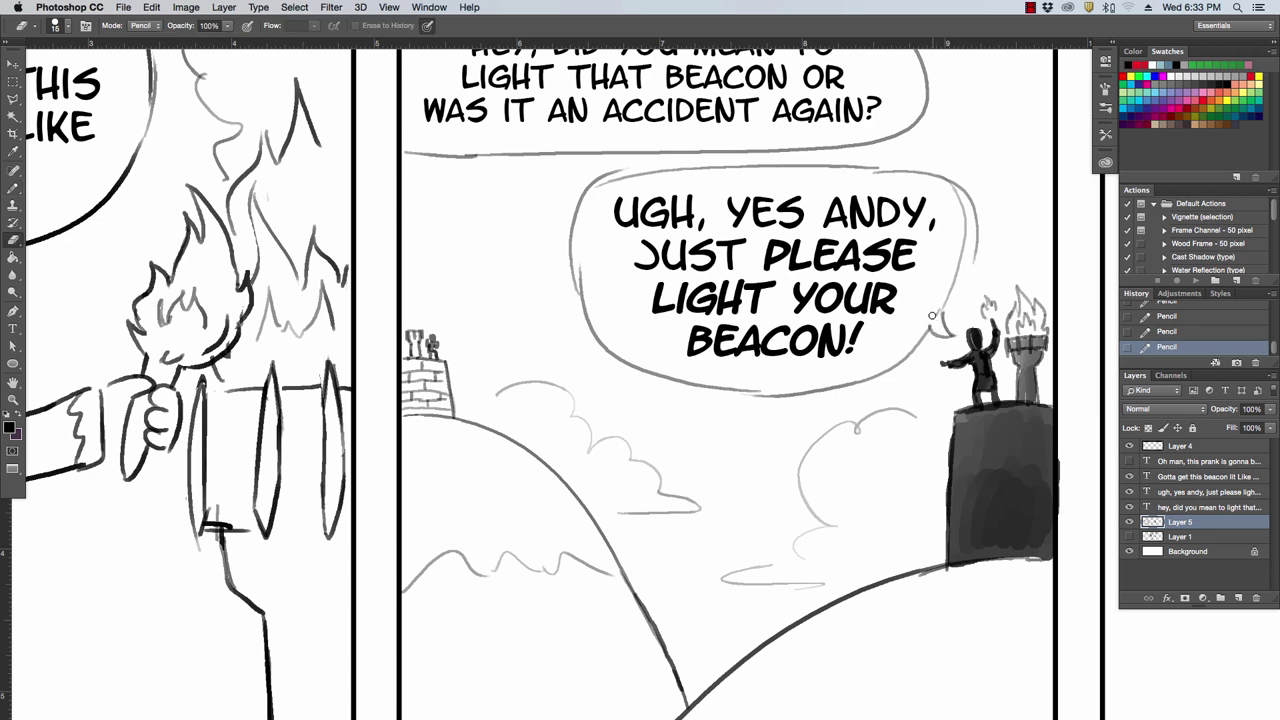
{"action": "left_click_drag", "start_coordinate": [940, 324], "coordinate": [934, 312]}
{"action": "left_click_drag", "start_coordinate": [969, 239], "coordinate": [960, 184]}
Step: Draw the balloon tail, erase the outline gap, and zoom out to the empty third panel
{"action": "key", "text": "b"}
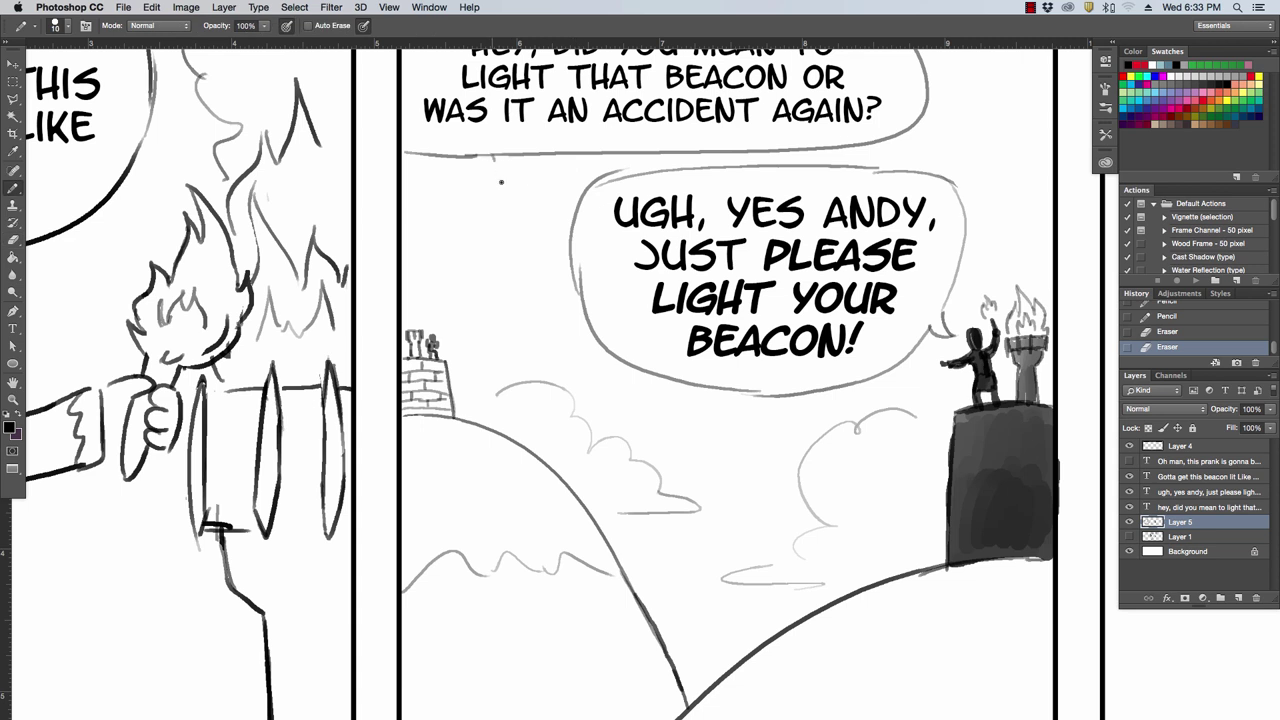
{"action": "mouse_move", "coordinate": [494, 158]}
{"action": "left_mouse_down"}
{"action": "mouse_move", "coordinate": [451, 322]}
{"action": "mouse_move", "coordinate": [520, 157]}
{"action": "left_mouse_up"}
{"action": "key", "text": "e"}
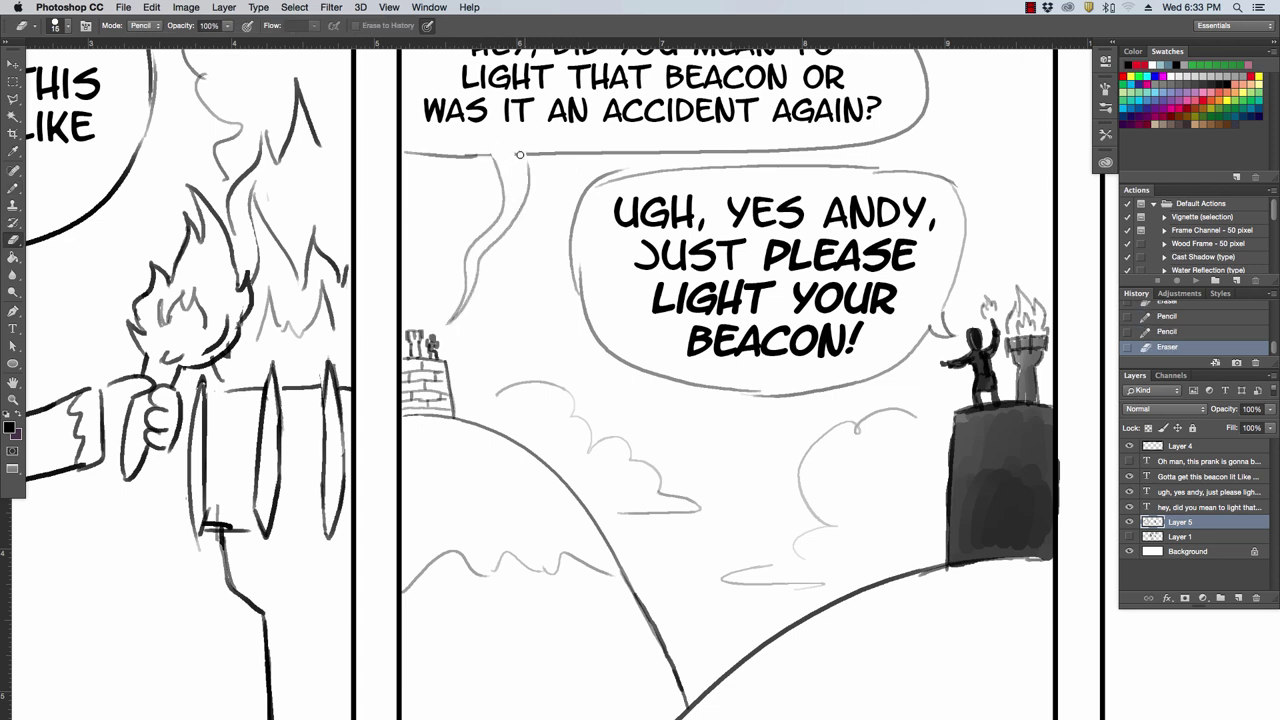
{"action": "left_click", "coordinate": [520, 157]}
{"action": "key", "text": "z"}
{"action": "left_click", "coordinate": [964, 212], "text": "alt"}
{"action": "left_click", "coordinate": [964, 212], "text": "alt"}
{"action": "left_click", "coordinate": [964, 212], "text": "alt"}
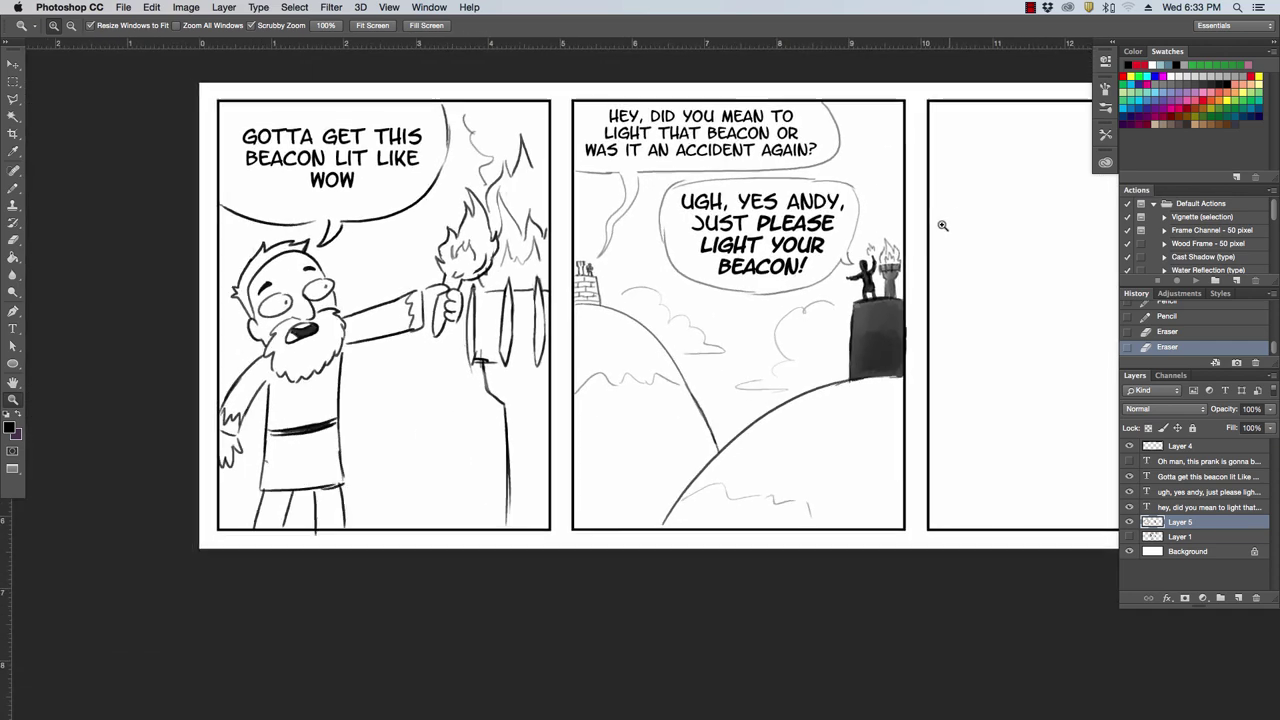
{"action": "key", "text": "e"}
{"action": "key", "text": "z"}
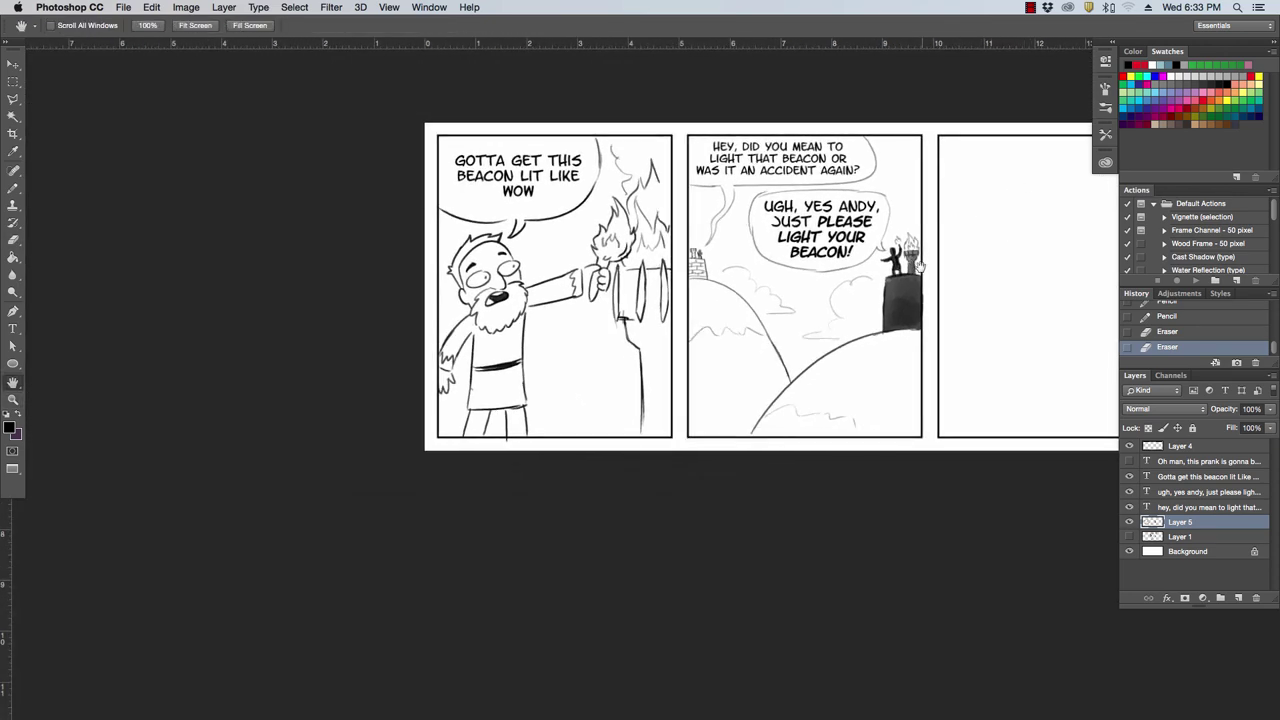
{"action": "mouse_move", "coordinate": [934, 206]}
{"action": "left_mouse_down"}
{"action": "mouse_move", "coordinate": [680, 258]}
{"action": "mouse_move", "coordinate": [700, 250]}
{"action": "left_mouse_up"}
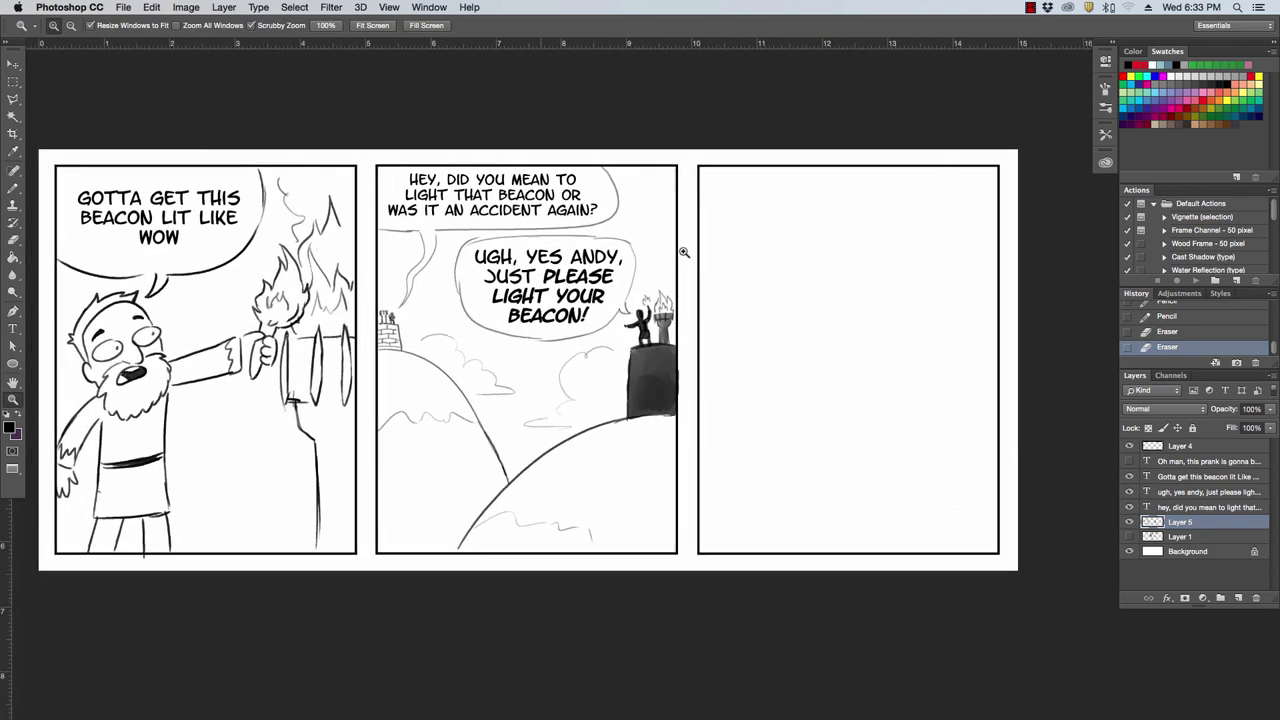
Step: Pencil the man's glasses lens, eyebrow, mouth, face outline and chin in the third panel
{"action": "key", "text": "h"}
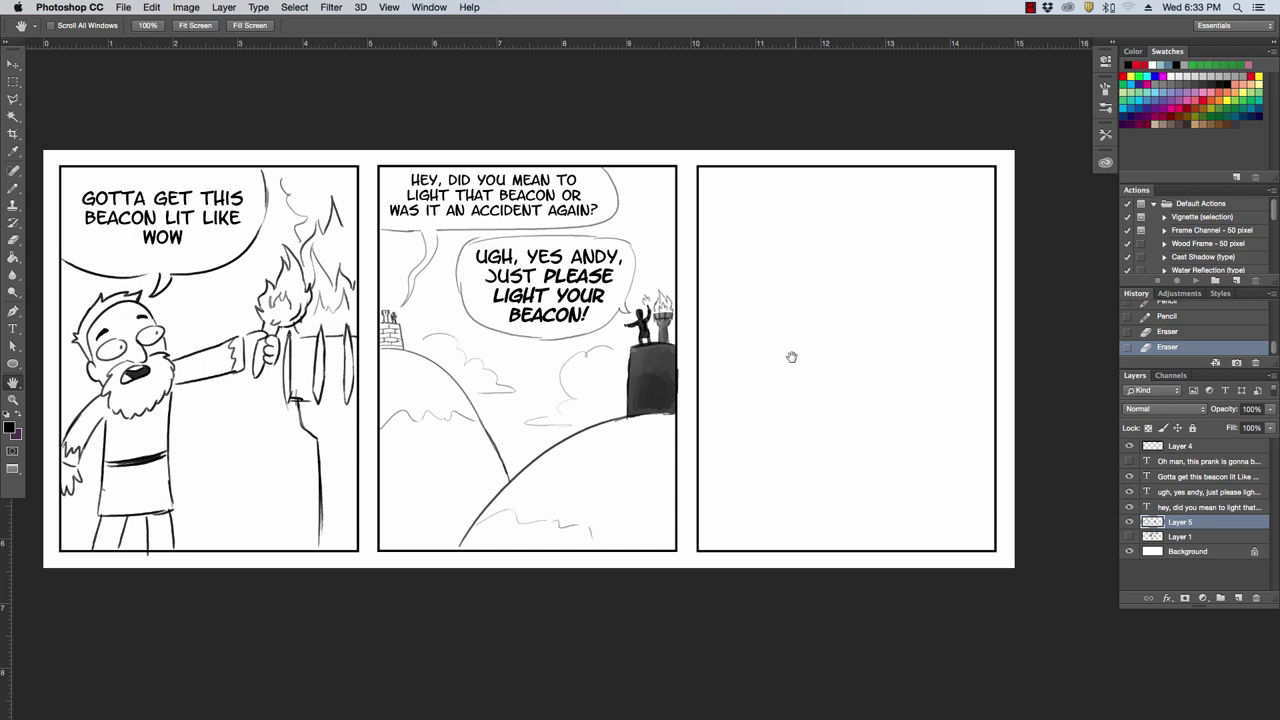
{"action": "left_click", "coordinate": [13, 187]}
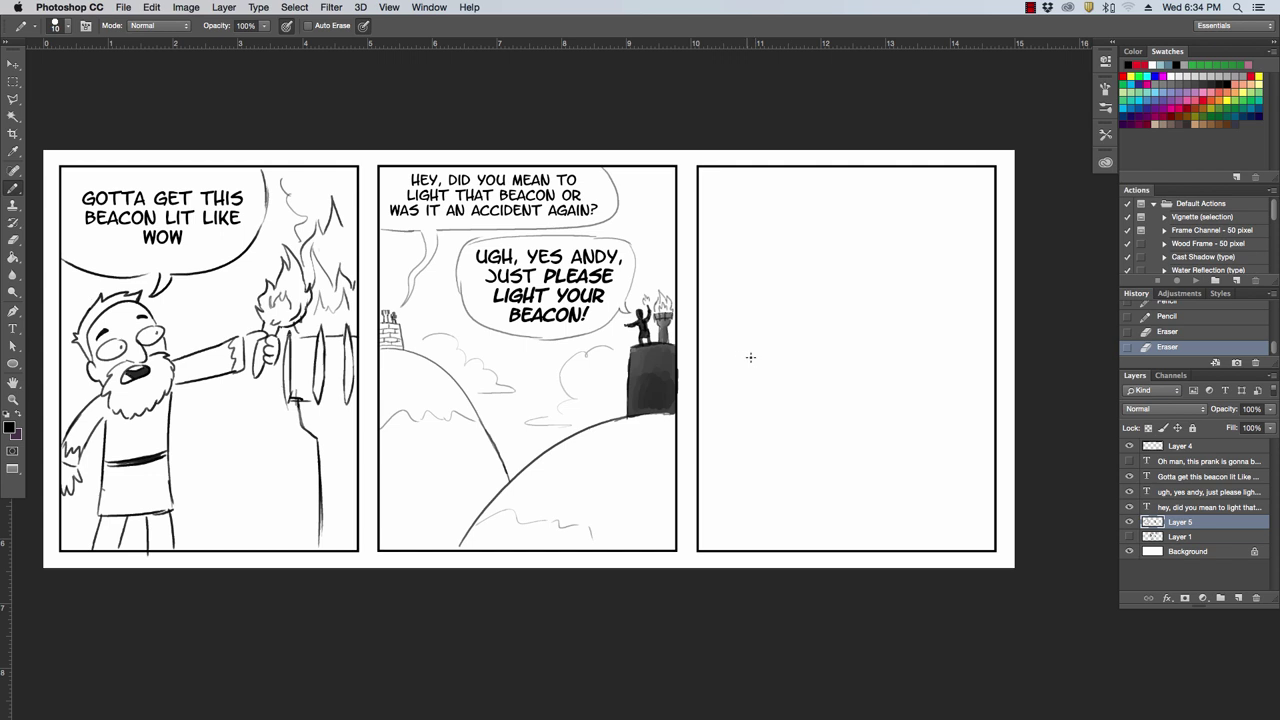
{"action": "mouse_move", "coordinate": [750, 352]}
{"action": "left_mouse_down"}
{"action": "mouse_move", "coordinate": [804, 343]}
{"action": "mouse_move", "coordinate": [771, 366]}
{"action": "mouse_move", "coordinate": [806, 361]}
{"action": "left_mouse_up"}
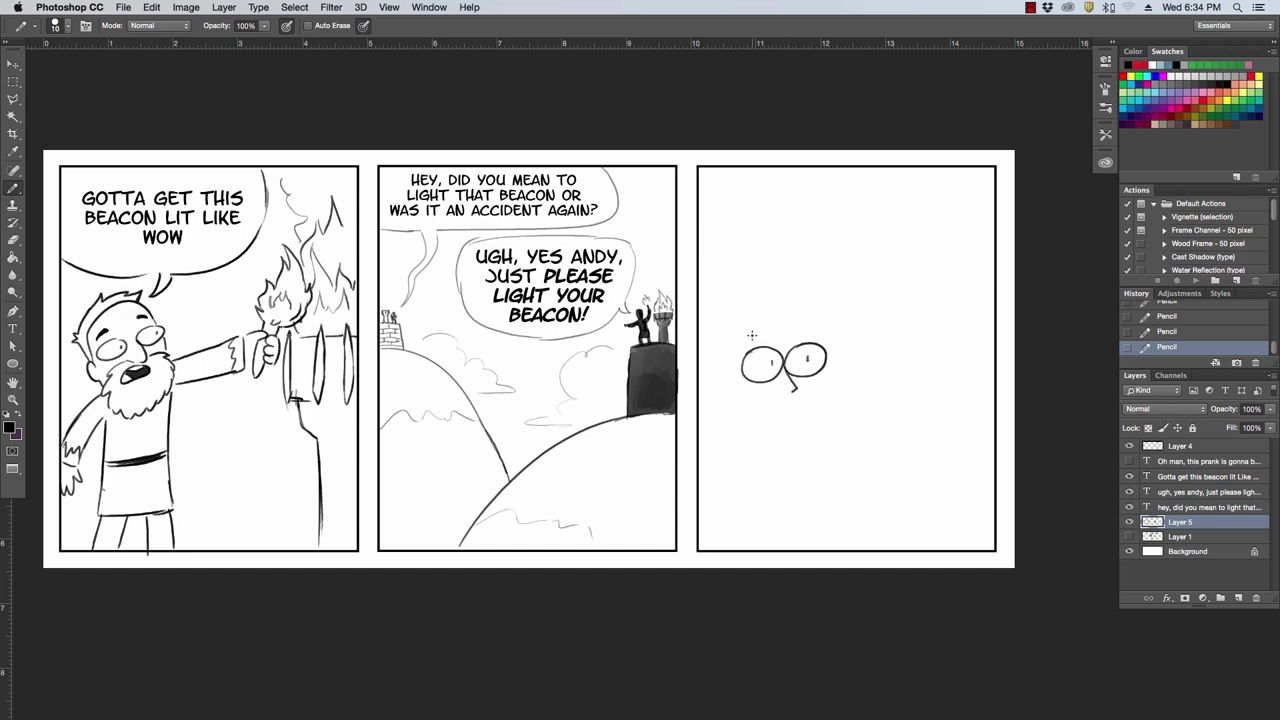
{"action": "left_click_drag", "start_coordinate": [754, 335], "coordinate": [795, 340]}
{"action": "mouse_move", "coordinate": [791, 401]}
{"action": "left_mouse_down"}
{"action": "mouse_move", "coordinate": [742, 388]}
{"action": "mouse_move", "coordinate": [756, 423]}
{"action": "mouse_move", "coordinate": [797, 433]}
{"action": "mouse_move", "coordinate": [829, 406]}
{"action": "left_mouse_up"}
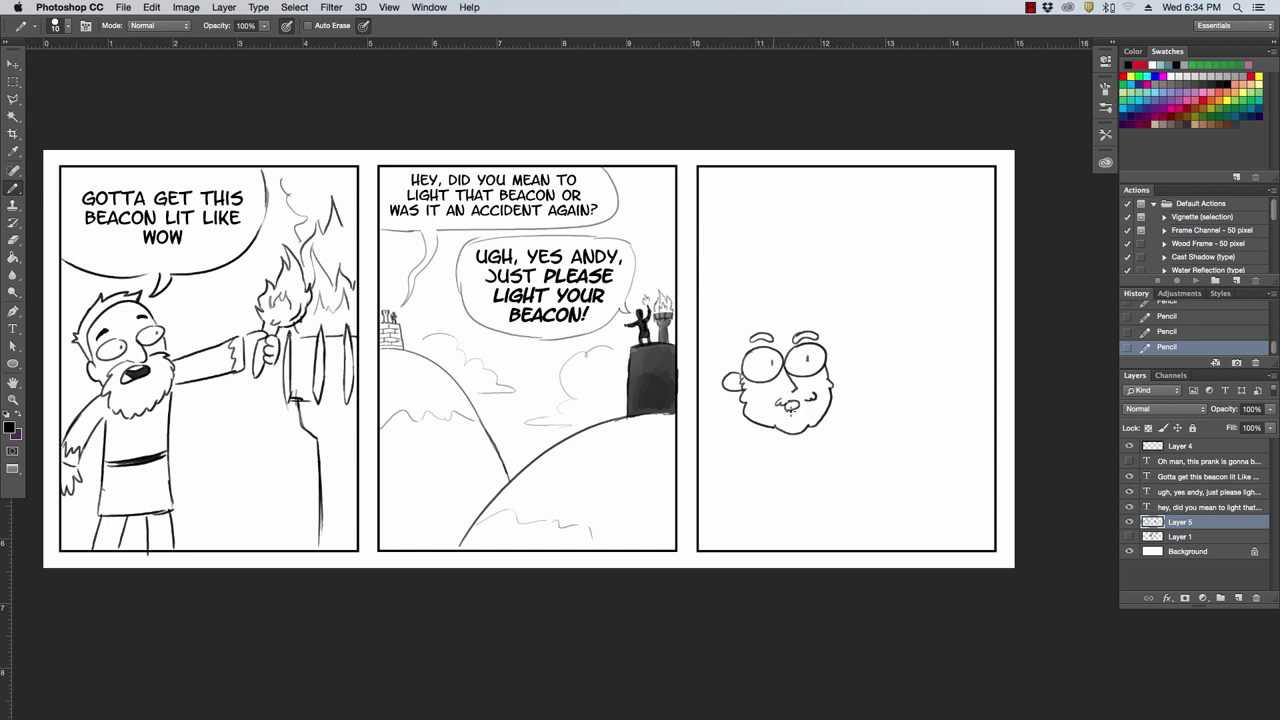
{"action": "mouse_move", "coordinate": [723, 370]}
{"action": "left_mouse_down"}
{"action": "mouse_move", "coordinate": [732, 321]}
{"action": "mouse_move", "coordinate": [804, 300]}
{"action": "mouse_move", "coordinate": [841, 347]}
{"action": "left_mouse_up"}
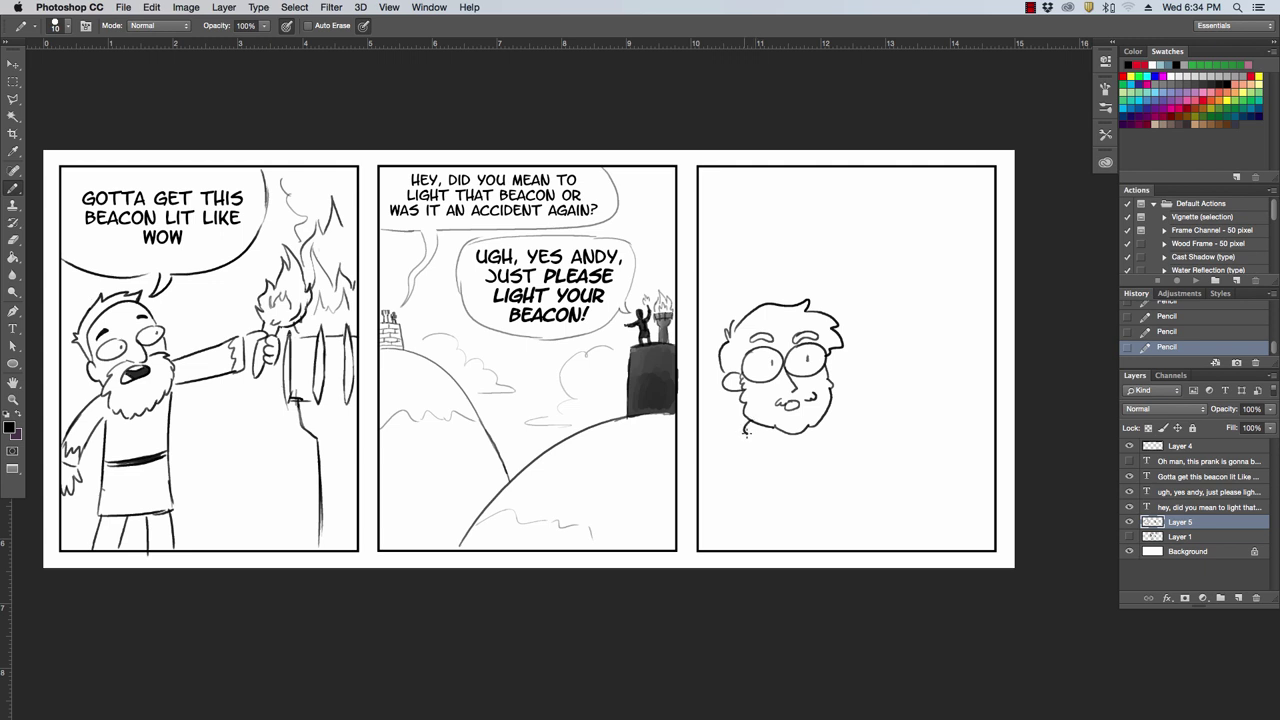
{"action": "left_click_drag", "start_coordinate": [745, 429], "coordinate": [808, 443]}
Step: Draw the outstretched arm from the neck out to the hand, with a torch above it
{"action": "left_click_drag", "start_coordinate": [818, 442], "coordinate": [830, 428]}
{"action": "left_click_drag", "start_coordinate": [832, 424], "coordinate": [942, 367]}
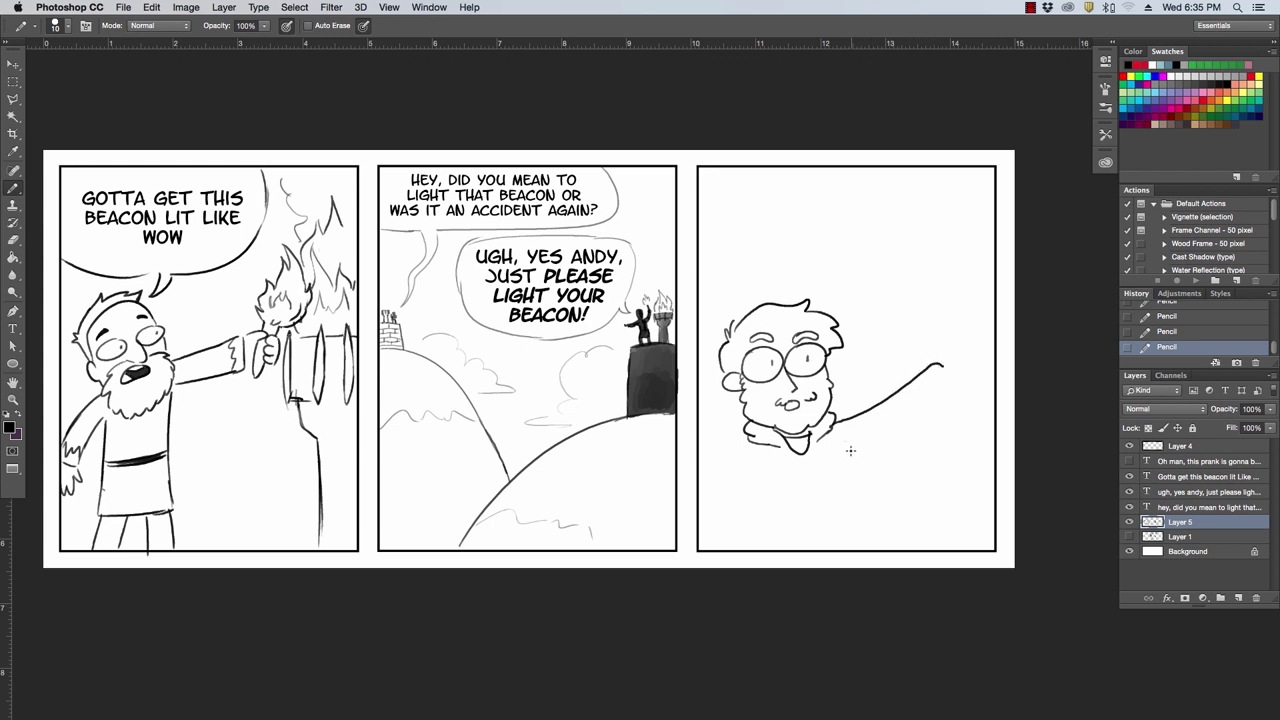
{"action": "left_click_drag", "start_coordinate": [845, 453], "coordinate": [925, 435]}
{"action": "mouse_move", "coordinate": [928, 433]}
{"action": "left_mouse_down"}
{"action": "mouse_move", "coordinate": [958, 404]}
{"action": "mouse_move", "coordinate": [938, 362]}
{"action": "mouse_move", "coordinate": [985, 376]}
{"action": "mouse_move", "coordinate": [972, 382]}
{"action": "mouse_move", "coordinate": [966, 434]}
{"action": "mouse_move", "coordinate": [978, 398]}
{"action": "mouse_move", "coordinate": [971, 412]}
{"action": "left_mouse_up"}
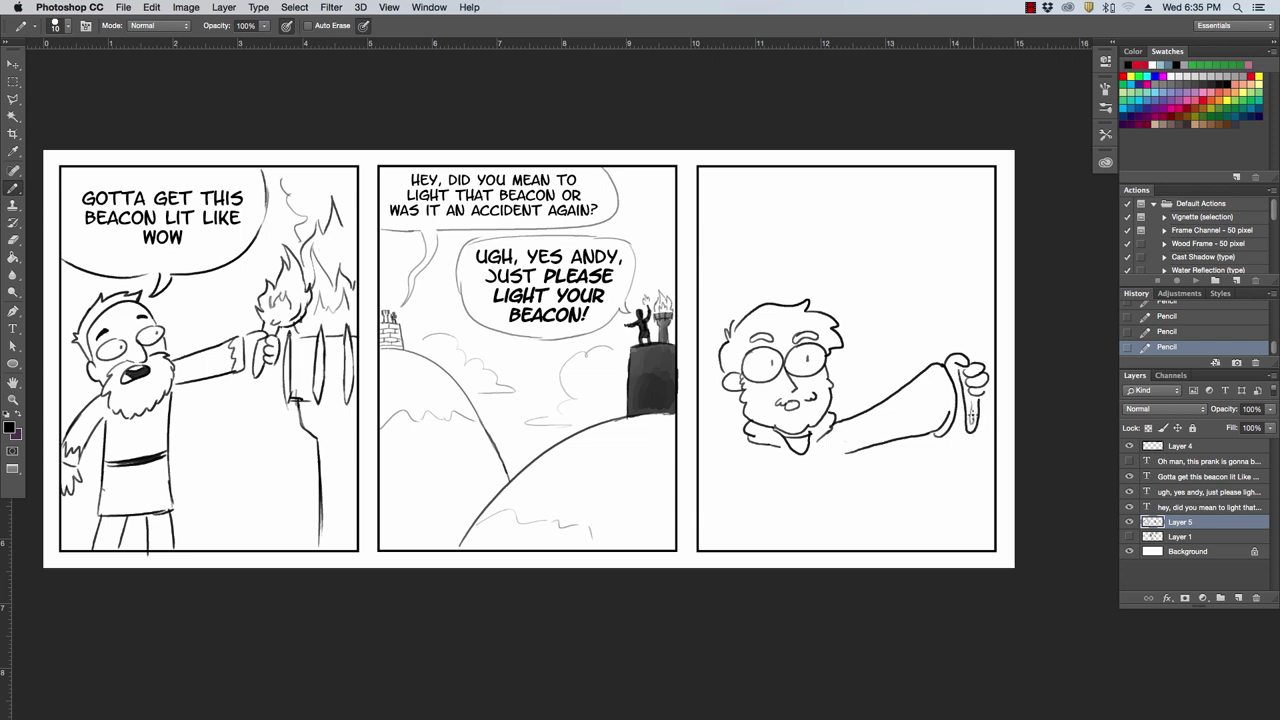
{"action": "mouse_move", "coordinate": [956, 336]}
{"action": "left_mouse_down"}
{"action": "mouse_move", "coordinate": [956, 352]}
{"action": "mouse_move", "coordinate": [962, 304]}
{"action": "mouse_move", "coordinate": [956, 326]}
{"action": "mouse_move", "coordinate": [973, 329]}
{"action": "mouse_move", "coordinate": [960, 334]}
{"action": "mouse_move", "coordinate": [946, 308]}
{"action": "mouse_move", "coordinate": [942, 246]}
{"action": "mouse_move", "coordinate": [973, 262]}
{"action": "mouse_move", "coordinate": [980, 242]}
{"action": "mouse_move", "coordinate": [992, 300]}
{"action": "mouse_move", "coordinate": [978, 338]}
{"action": "mouse_move", "coordinate": [989, 322]}
{"action": "left_mouse_up"}
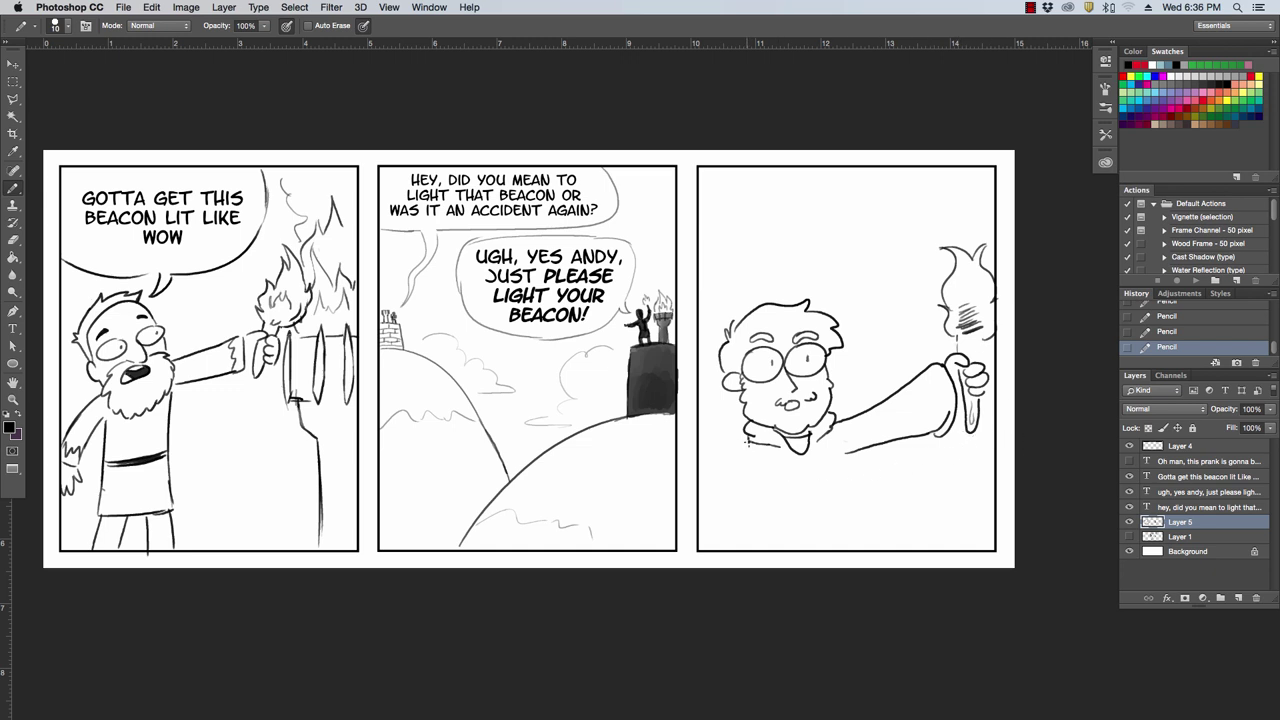
Step: Add shoulder and torso lines to the panel bottom, shape the torch handle and shade the collar dark
{"action": "mouse_move", "coordinate": [744, 440]}
{"action": "left_mouse_down"}
{"action": "mouse_move", "coordinate": [697, 490]}
{"action": "mouse_move", "coordinate": [750, 478]}
{"action": "left_mouse_up"}
{"action": "left_click_drag", "start_coordinate": [710, 535], "coordinate": [704, 550]}
{"action": "left_click_drag", "start_coordinate": [745, 486], "coordinate": [748, 541]}
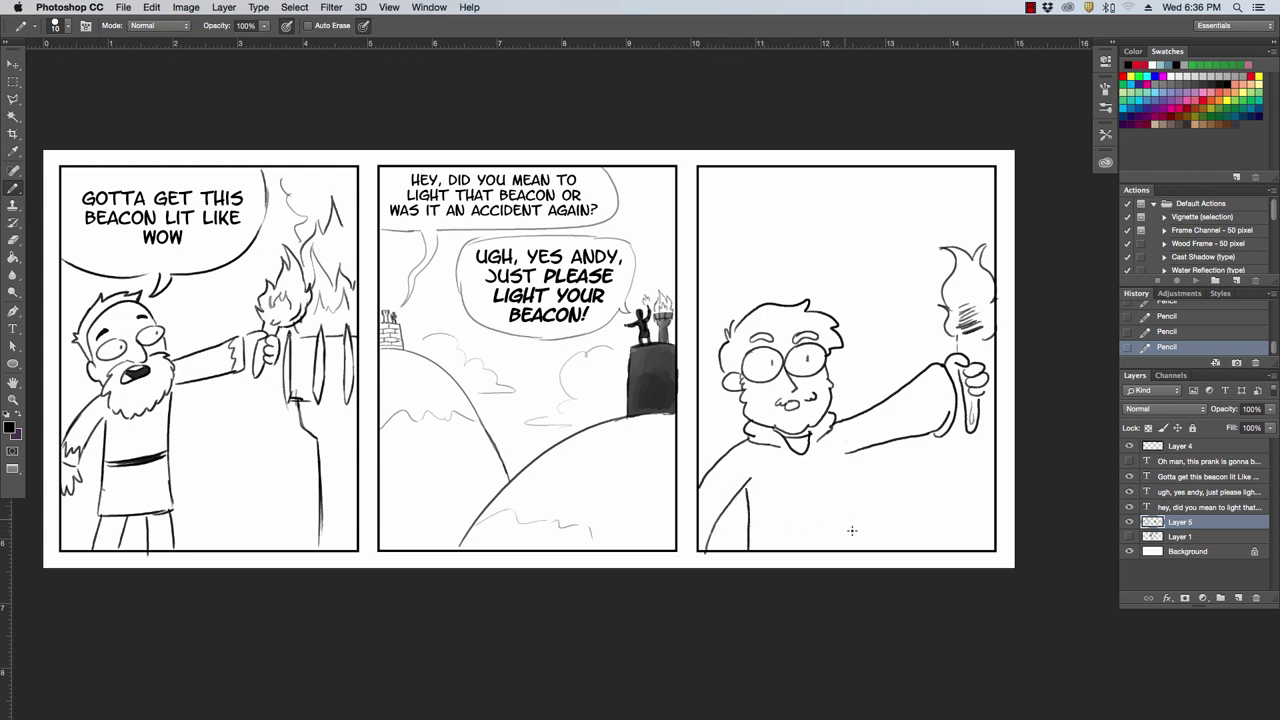
{"action": "left_click_drag", "start_coordinate": [843, 550], "coordinate": [848, 451]}
{"action": "mouse_move", "coordinate": [952, 438]}
{"action": "left_mouse_down"}
{"action": "mouse_move", "coordinate": [960, 478]}
{"action": "mouse_move", "coordinate": [955, 404]}
{"action": "left_mouse_up"}
{"action": "mouse_move", "coordinate": [962, 468]}
{"action": "left_mouse_down"}
{"action": "mouse_move", "coordinate": [962, 479]}
{"action": "mouse_move", "coordinate": [965, 458]}
{"action": "left_mouse_up"}
{"action": "left_click_drag", "start_coordinate": [788, 437], "coordinate": [800, 455]}
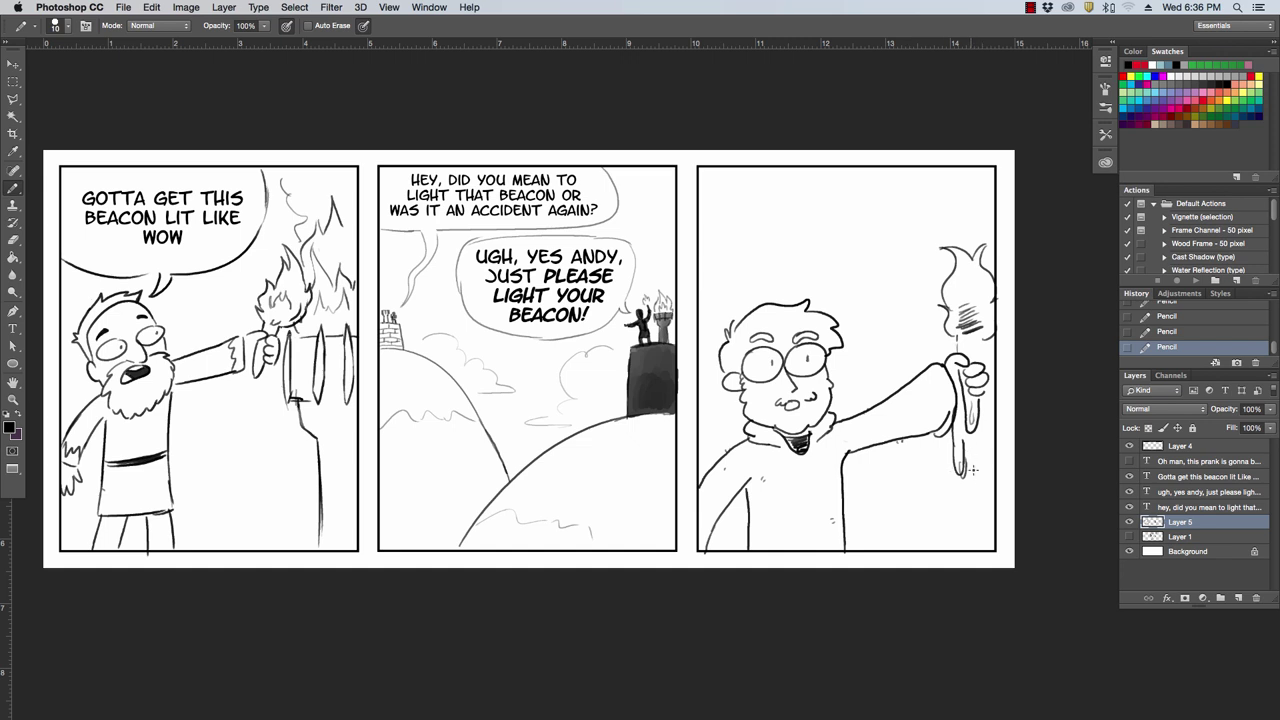
{"action": "left_click_drag", "start_coordinate": [966, 481], "coordinate": [981, 546]}
{"action": "left_click", "coordinate": [13, 330]}
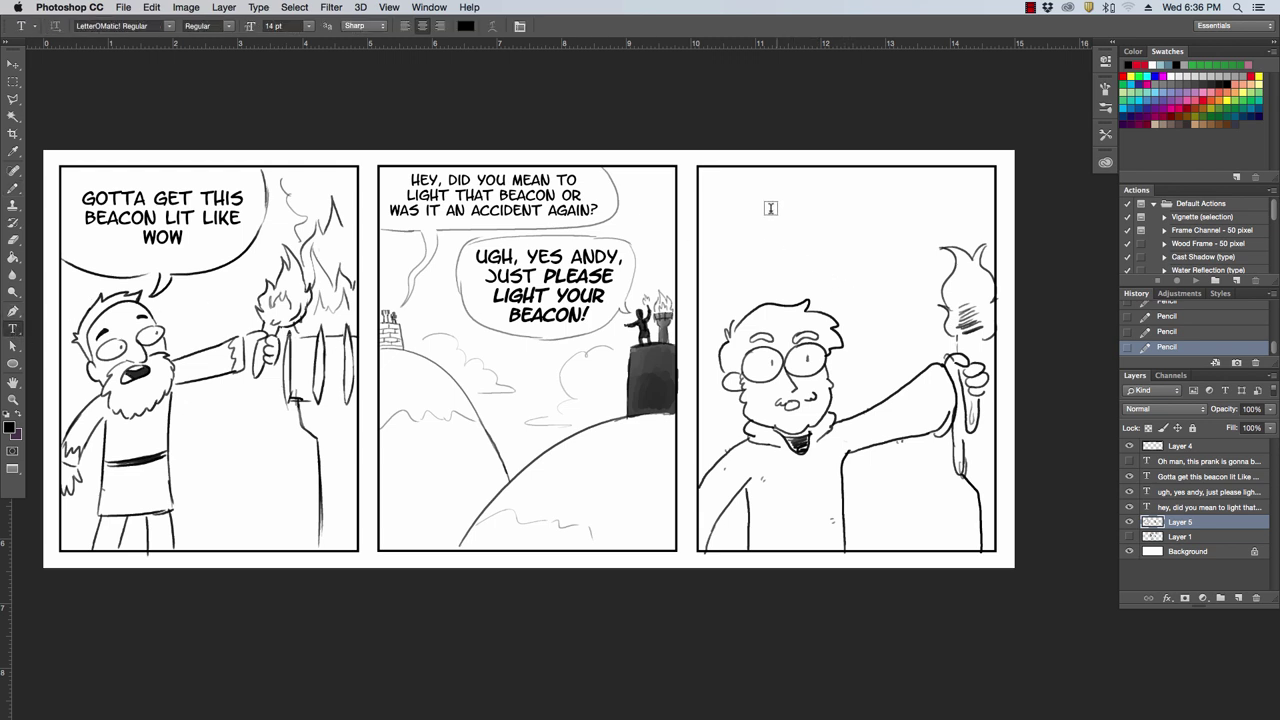
Step: Letter 'OKAY I AM / LIGHTING IT' on two lines above the man's head, nudged slightly left
{"action": "left_click_drag", "start_coordinate": [762, 208], "coordinate": [910, 271]}
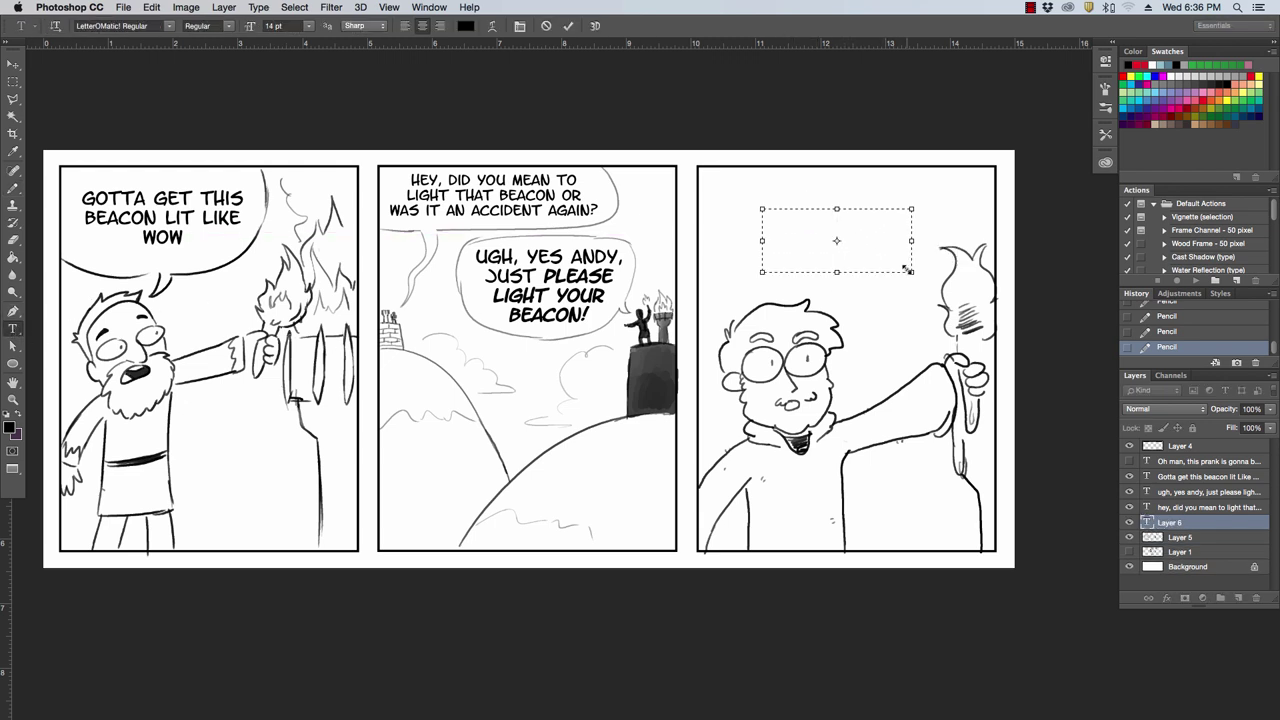
{"action": "type", "text": "OKAY I"}
{"action": "type", "text": " AM"}
{"action": "key", "text": "Return"}
{"action": "type", "text": "IGHTING"}
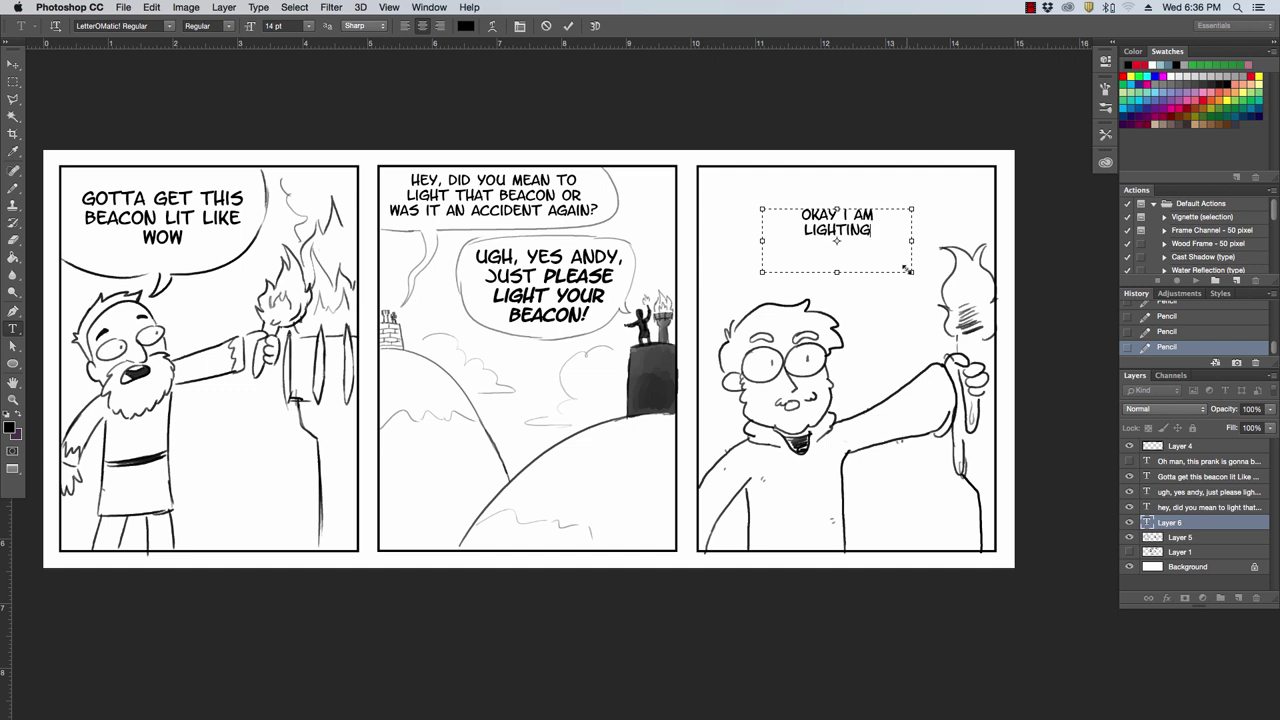
{"action": "type", "text": " IT"}
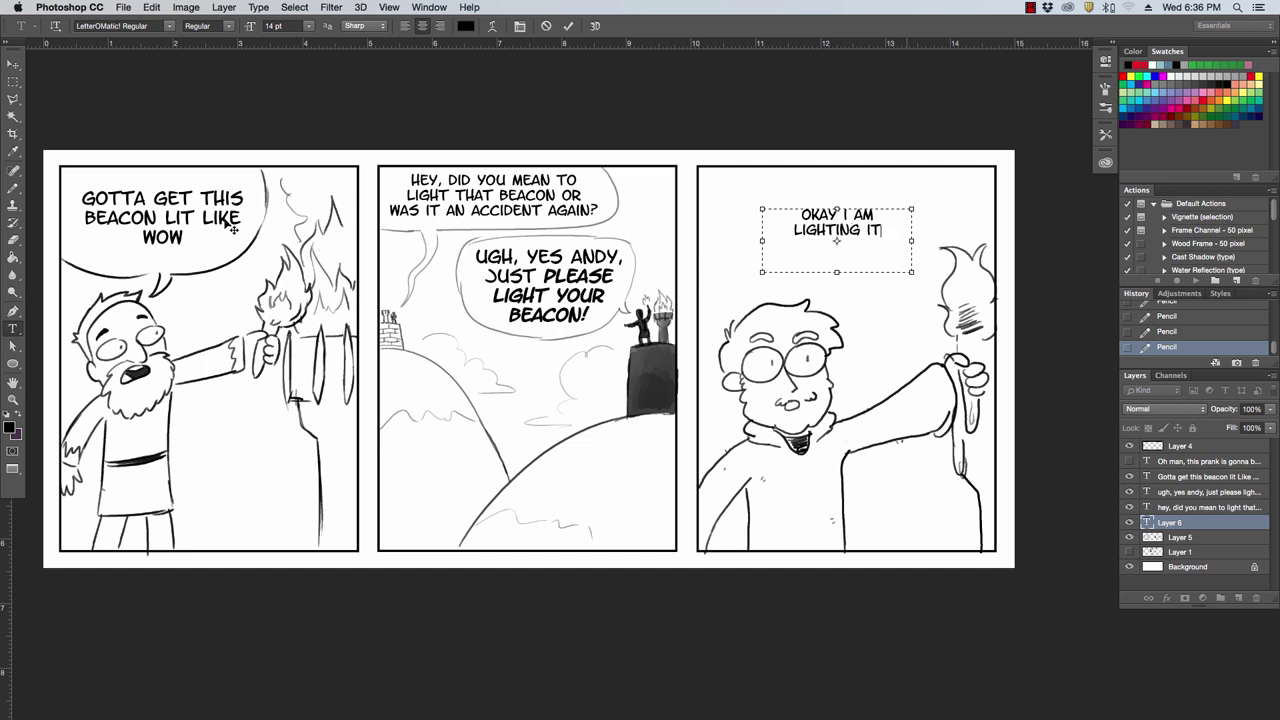
{"action": "left_click", "coordinate": [14, 66]}
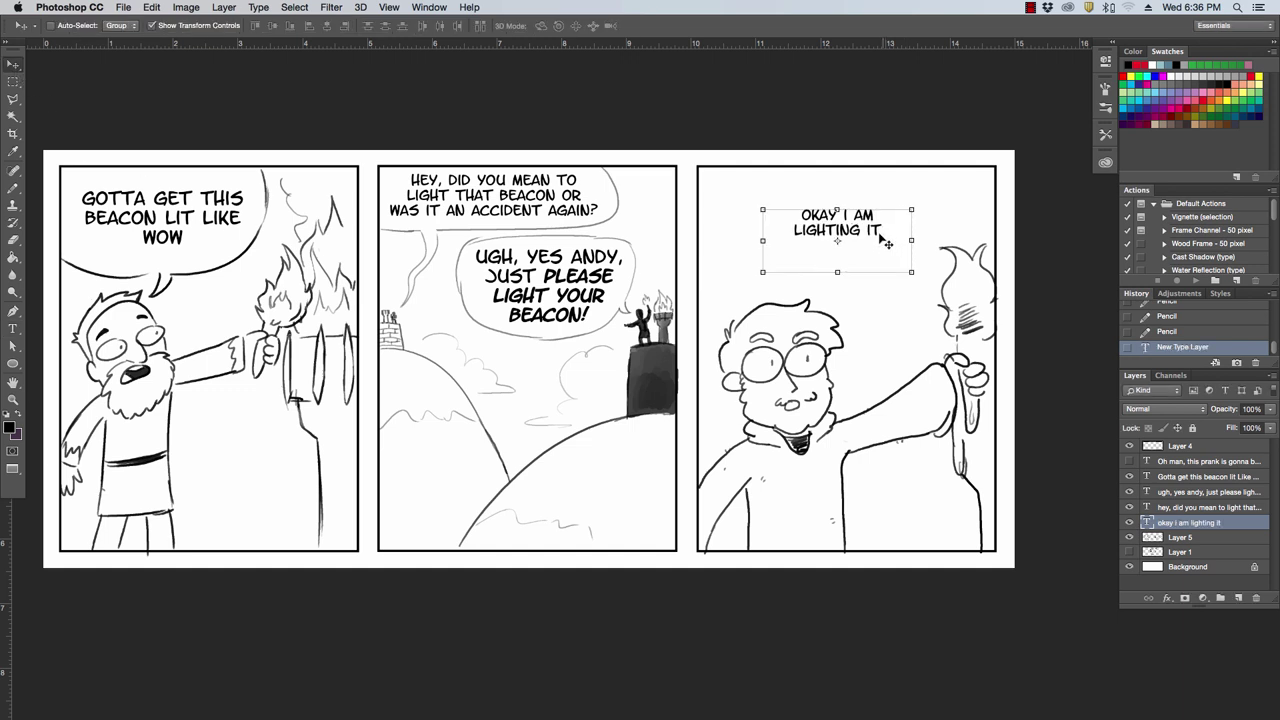
{"action": "left_click_drag", "start_coordinate": [890, 240], "coordinate": [878, 240]}
Step: Switch back to the Pencil without rasterizing the dialogue text layer
{"action": "key", "text": "b"}
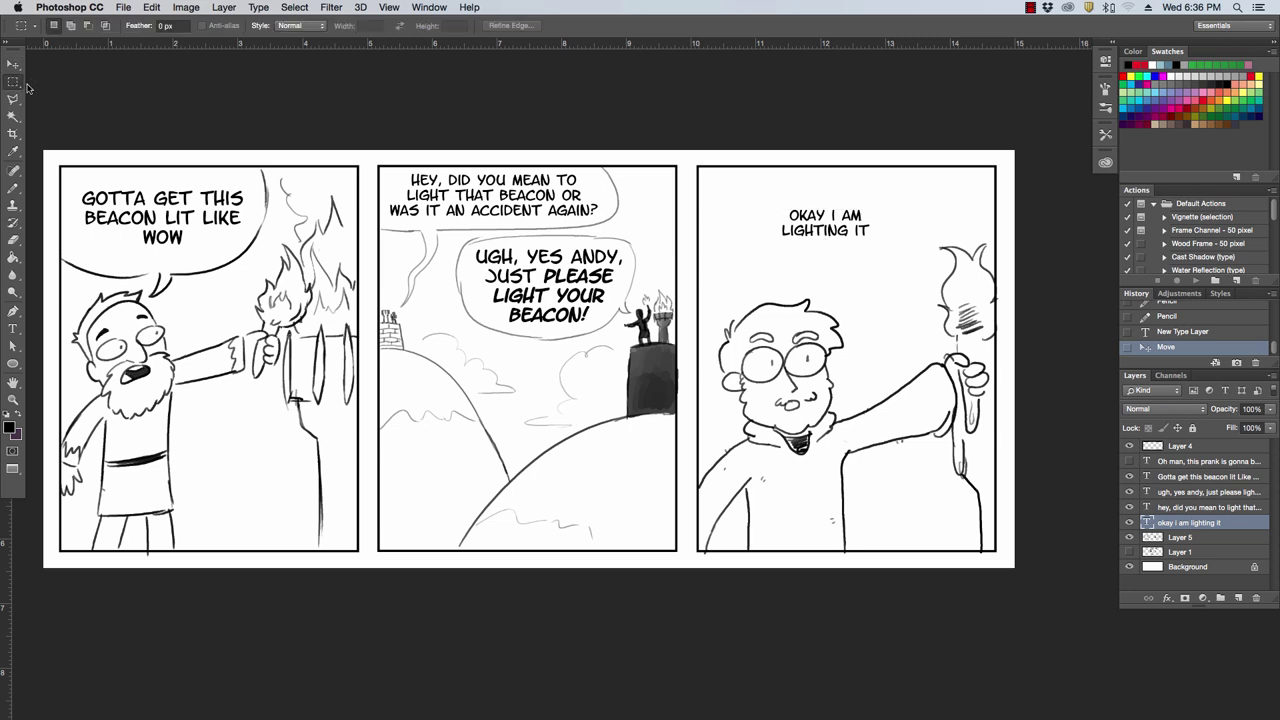
{"action": "left_click", "coordinate": [13, 187]}
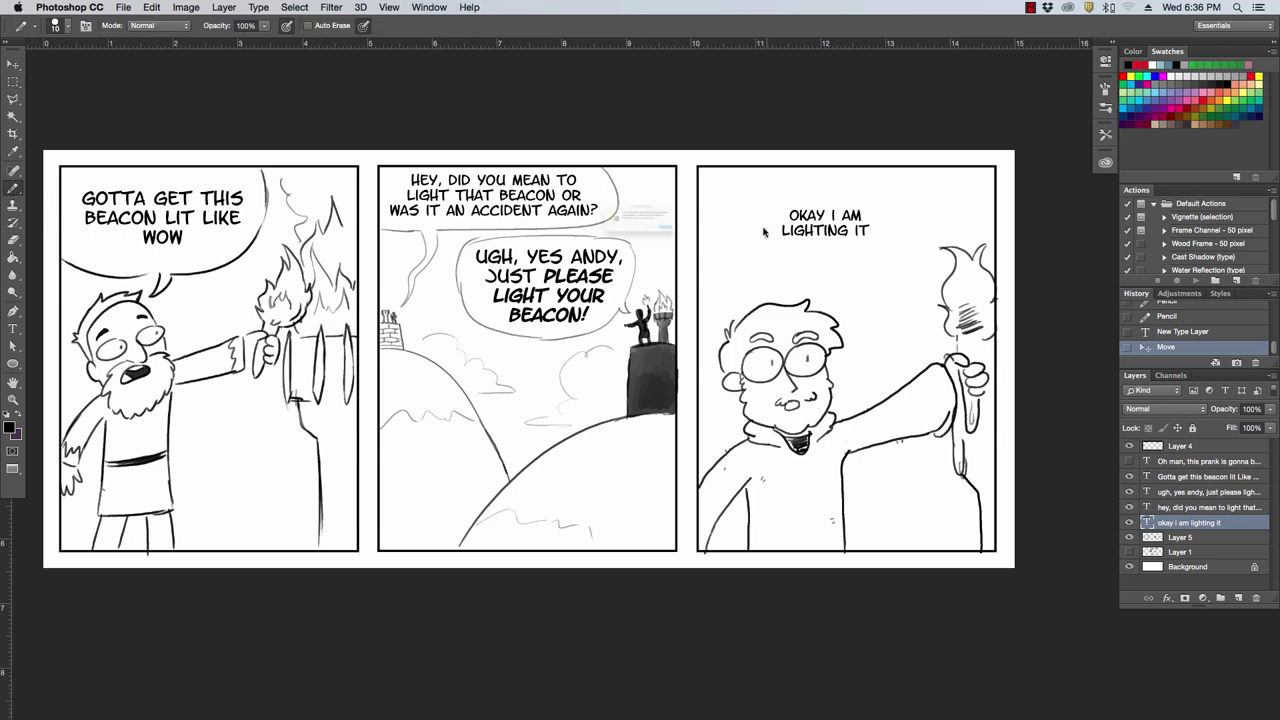
{"action": "left_click", "coordinate": [768, 247]}
{"action": "left_click", "coordinate": [677, 251]}
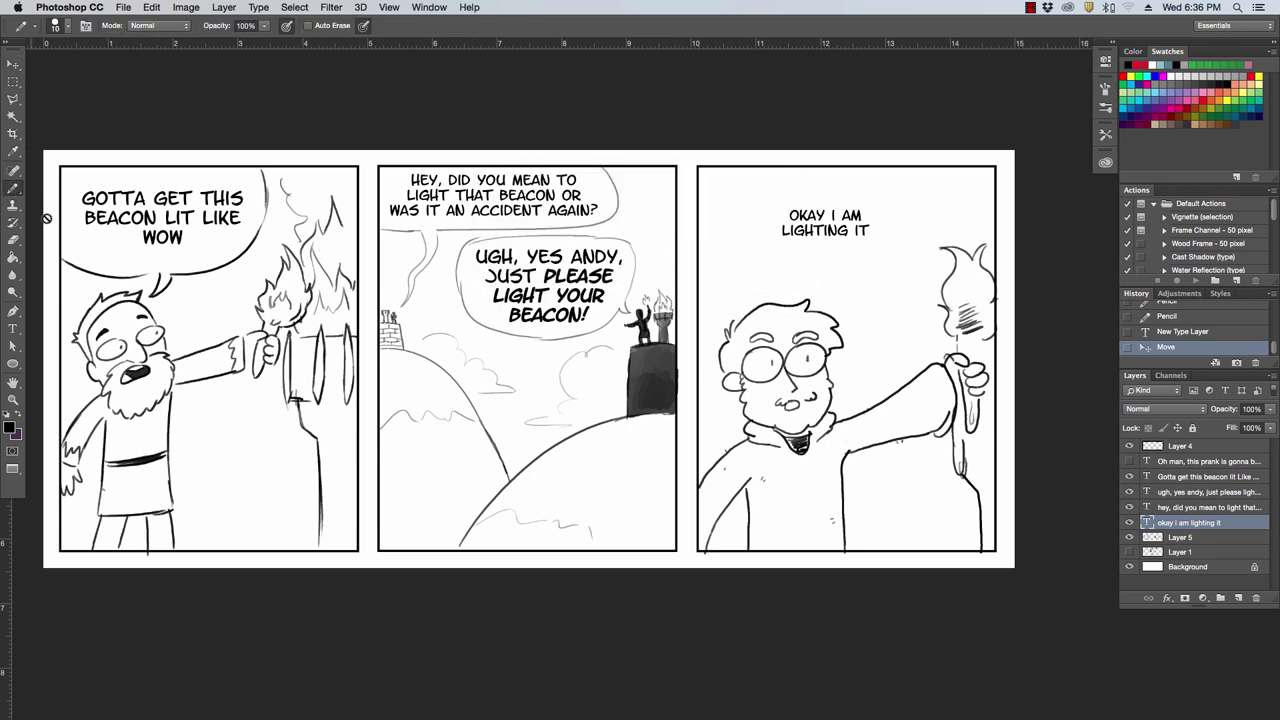
Step: Check the Layer 4 and Draw Break contents, leaving Layer 4 active for drawing
{"action": "left_click", "coordinate": [1207, 450]}
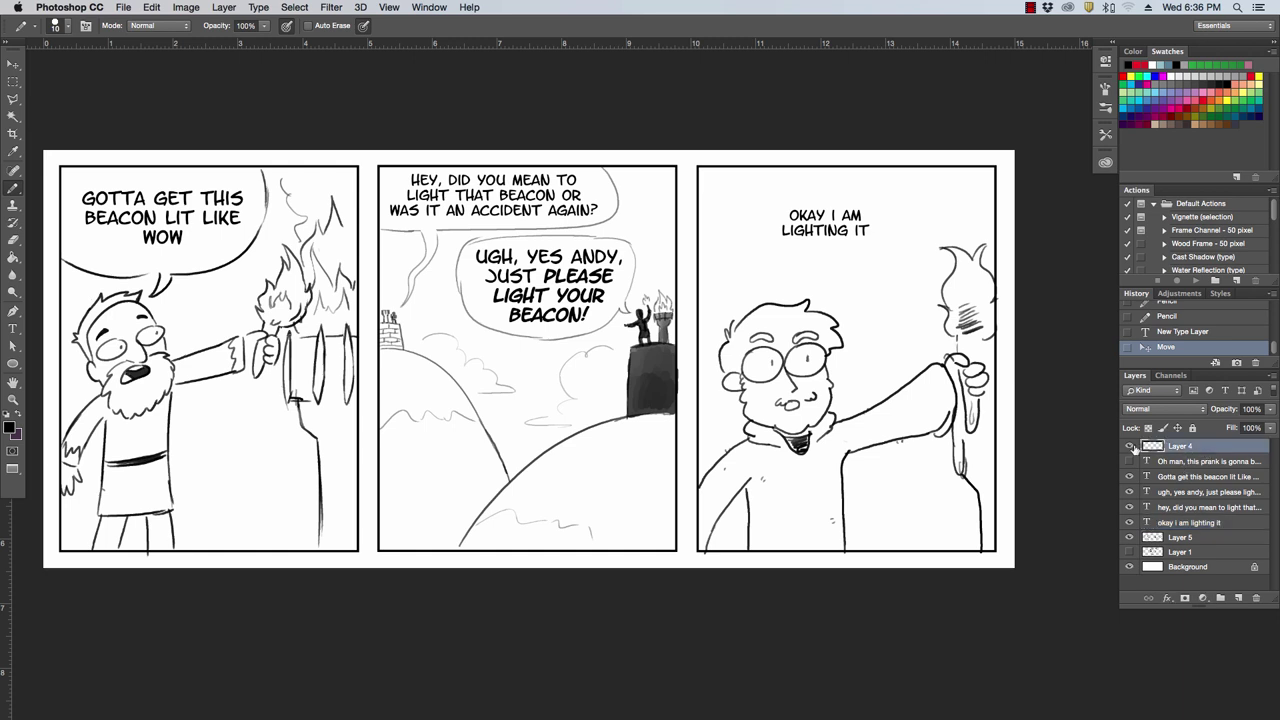
{"action": "left_click", "coordinate": [1130, 446]}
{"action": "left_click", "coordinate": [1130, 446]}
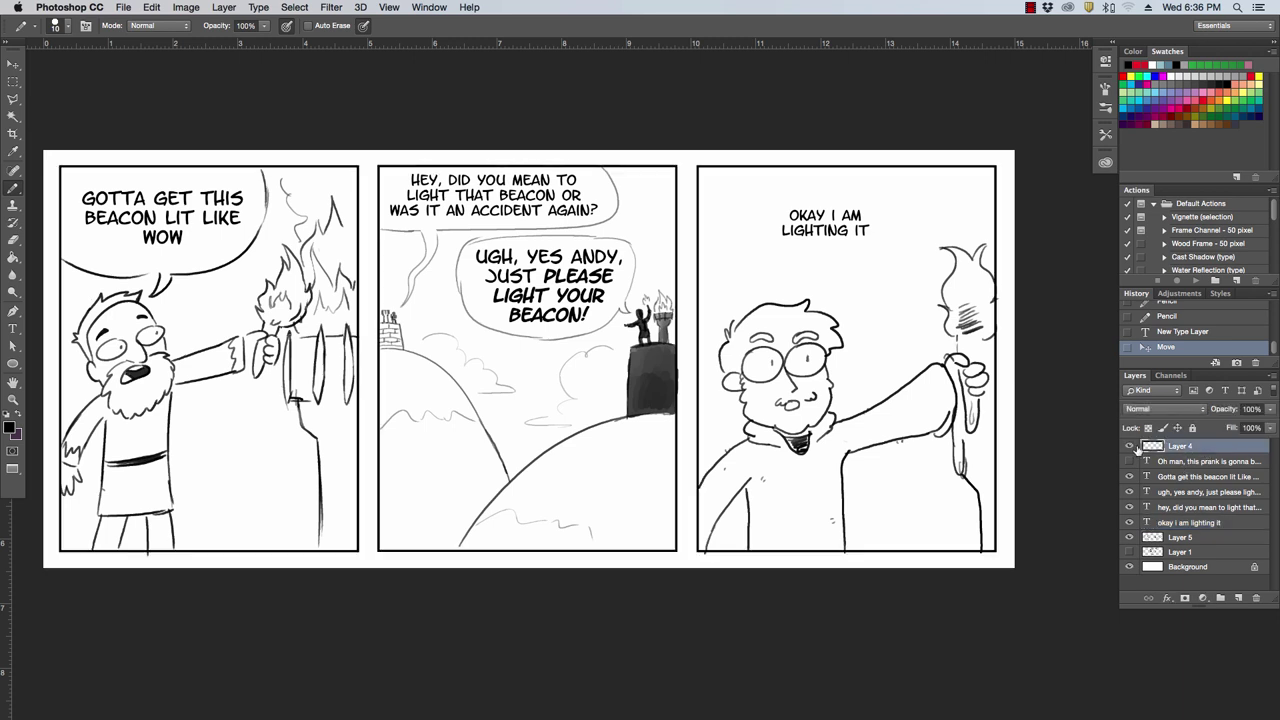
{"action": "left_click", "coordinate": [1130, 552]}
{"action": "left_click", "coordinate": [1130, 552]}
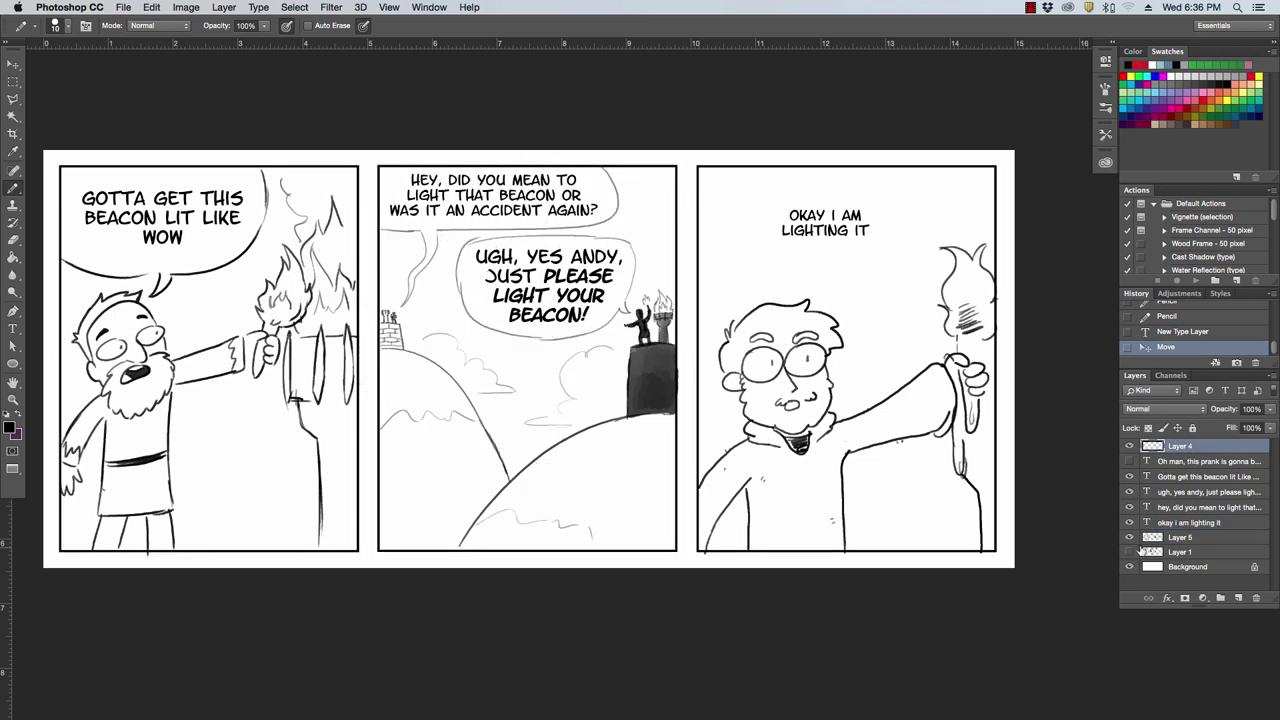
{"action": "left_click", "coordinate": [1199, 552]}
{"action": "left_click", "coordinate": [1195, 450]}
Step: Pencil a balloon around 'OKAY I AM LIGHTING IT' with its tail pointing to the man
{"action": "mouse_move", "coordinate": [772, 240]}
{"action": "left_mouse_down"}
{"action": "mouse_move", "coordinate": [797, 199]}
{"action": "mouse_move", "coordinate": [830, 196]}
{"action": "mouse_move", "coordinate": [886, 214]}
{"action": "mouse_move", "coordinate": [890, 236]}
{"action": "left_mouse_up"}
{"action": "mouse_move", "coordinate": [776, 244]}
{"action": "left_mouse_down"}
{"action": "mouse_move", "coordinate": [808, 264]}
{"action": "mouse_move", "coordinate": [818, 246]}
{"action": "mouse_move", "coordinate": [893, 236]}
{"action": "left_mouse_up"}
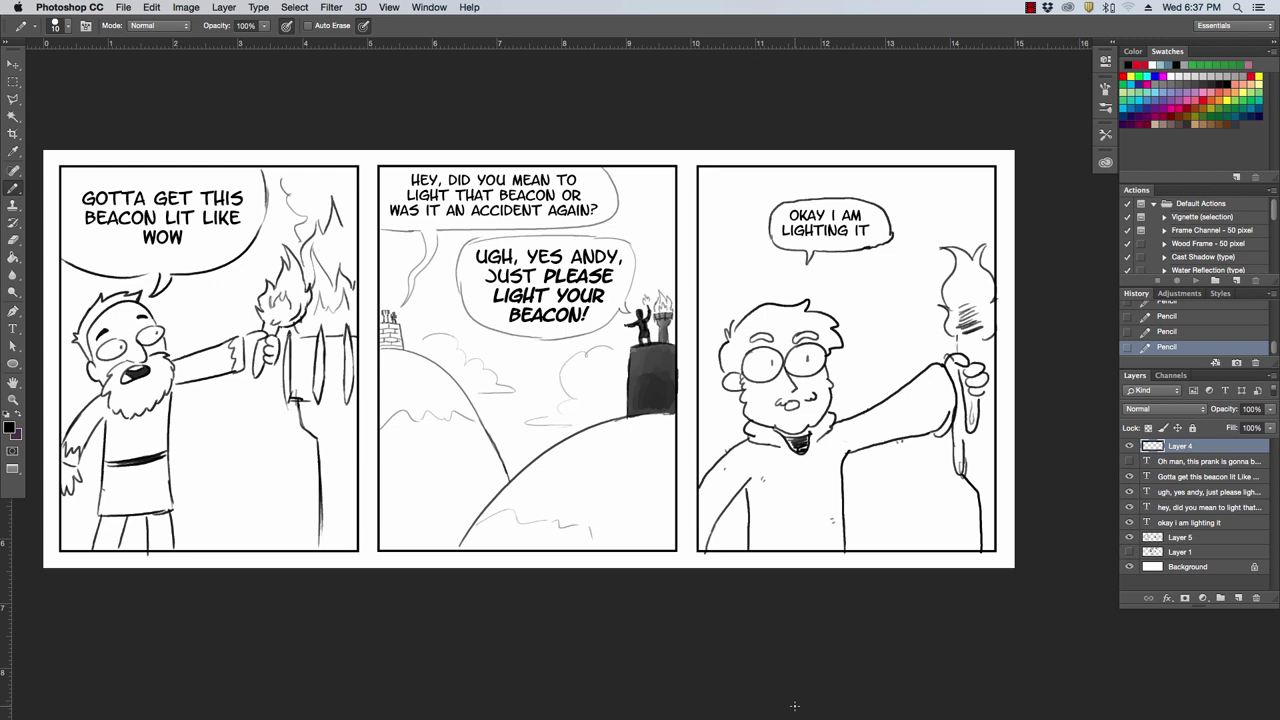
{"action": "left_click_drag", "start_coordinate": [694, 483], "coordinate": [723, 490]}
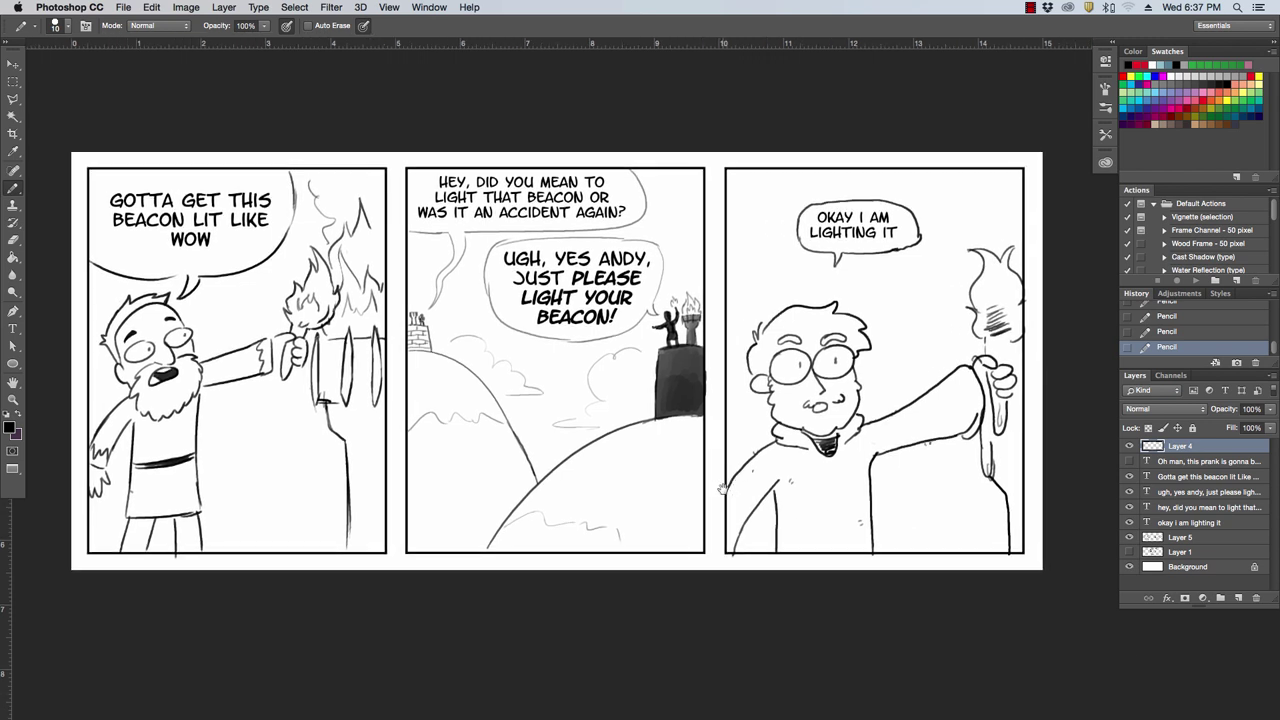